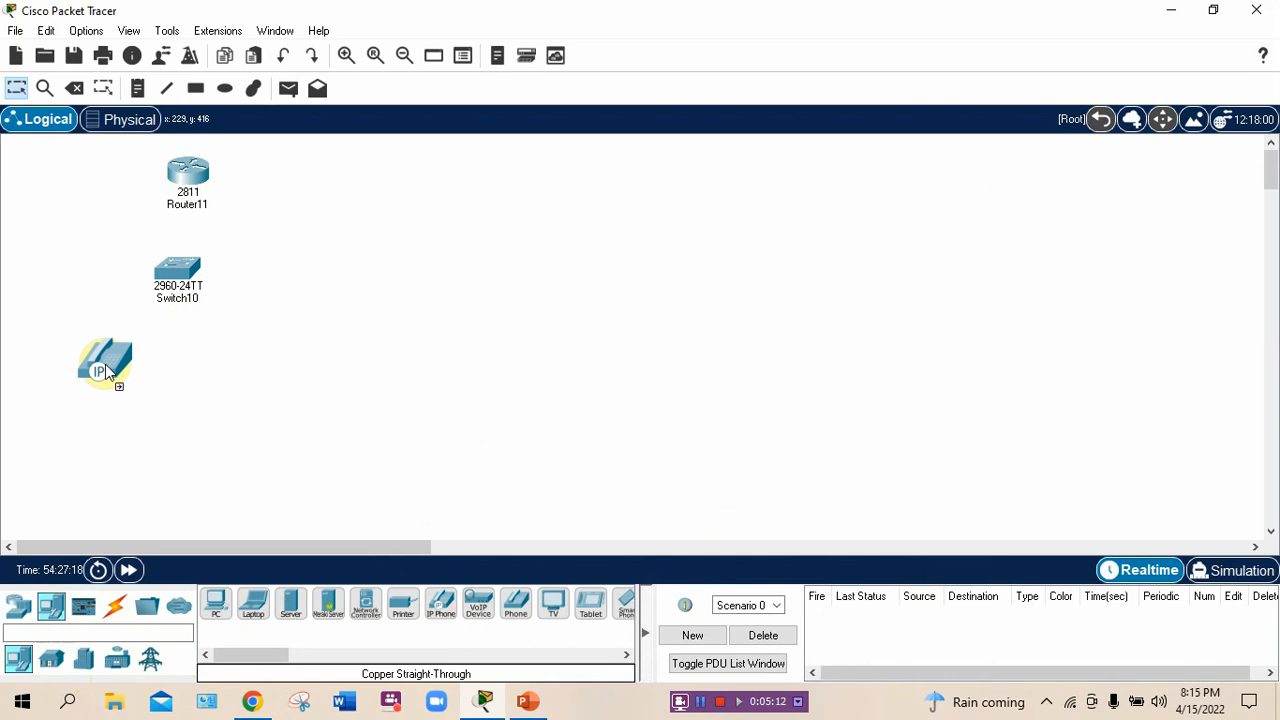
Step: Place two 7960 IP phones side by side below the 2960 switch
click(105, 364)
click(441, 604)
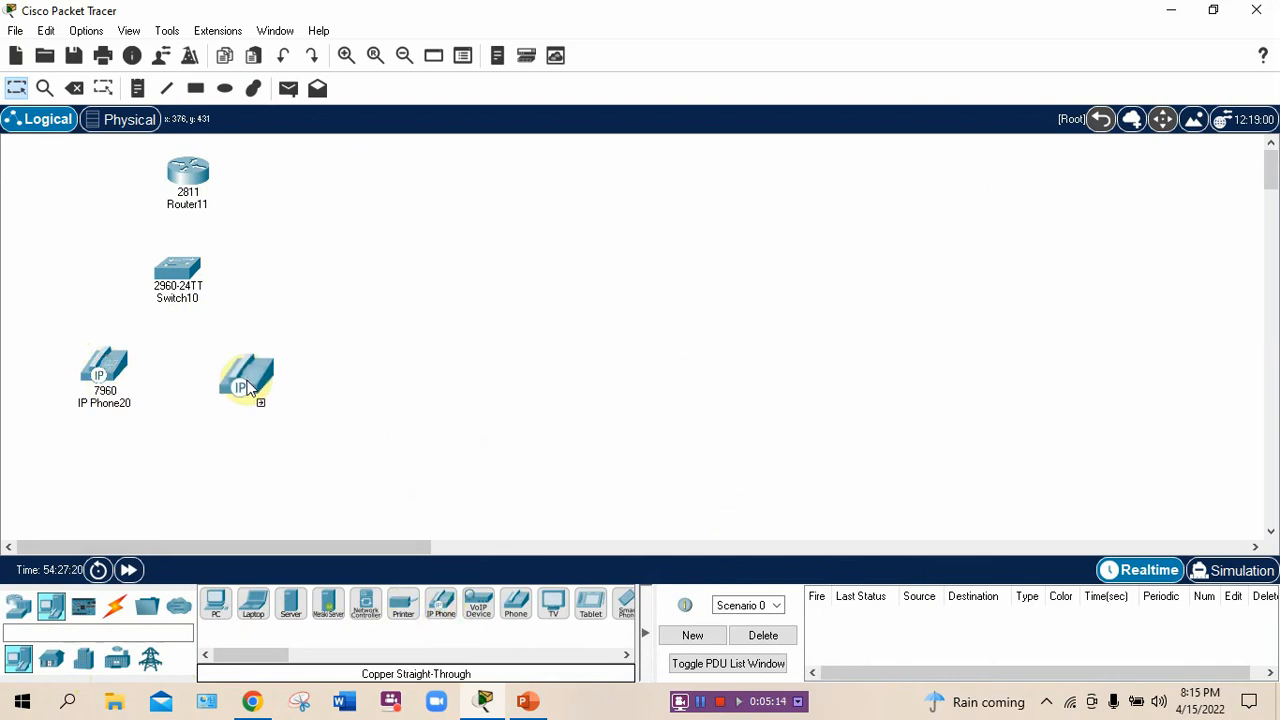
click(250, 376)
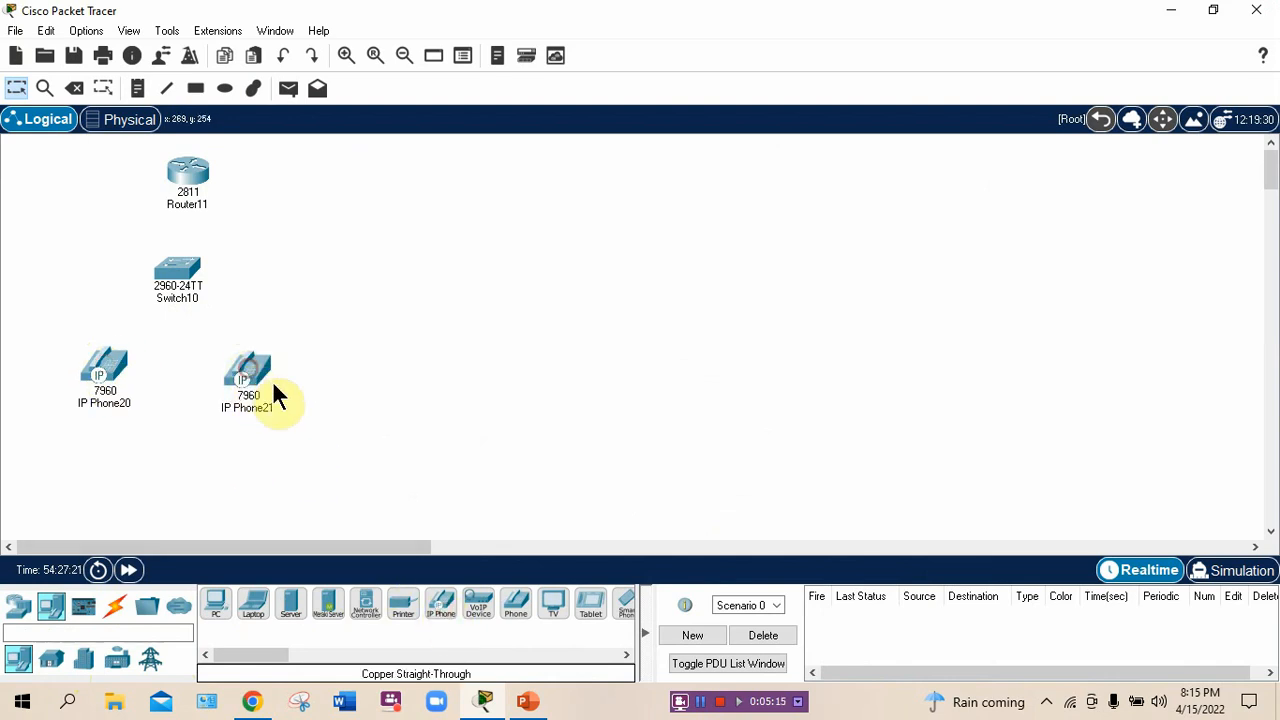
Step: Place a PC below each IP phone and nudge the switch and router into line above them
click(216, 603)
click(88, 476)
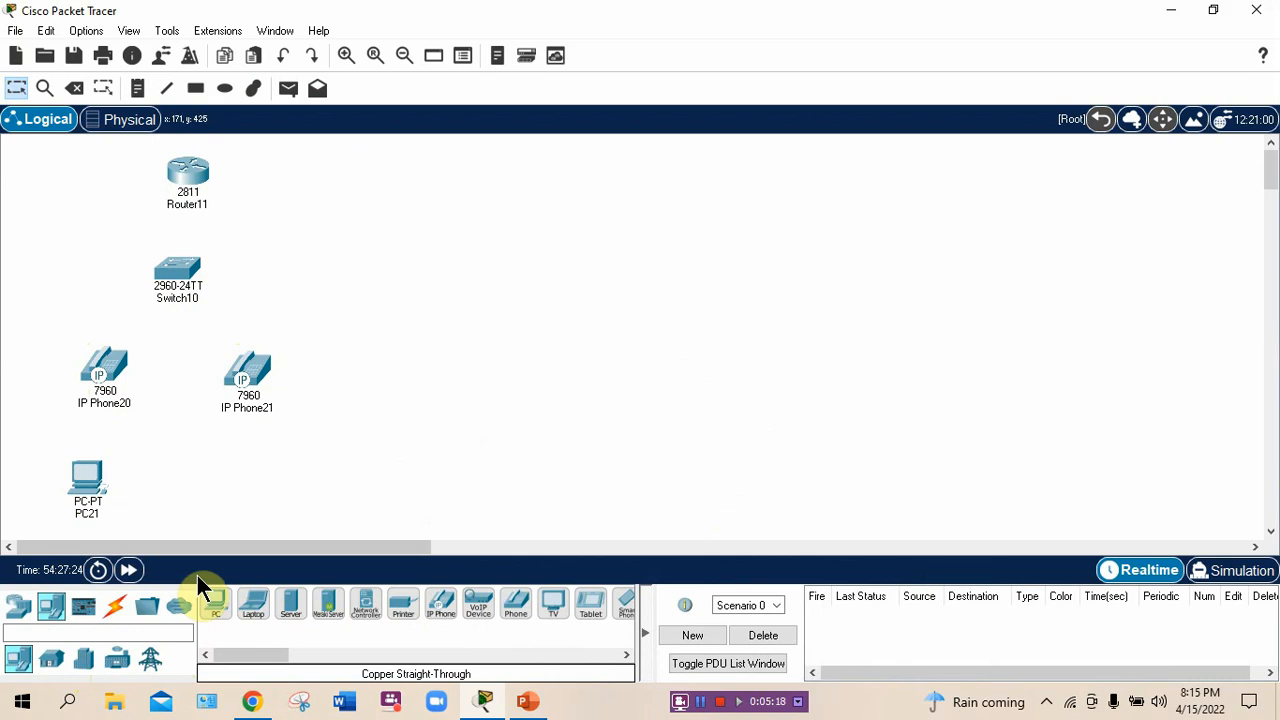
click(216, 603)
click(249, 481)
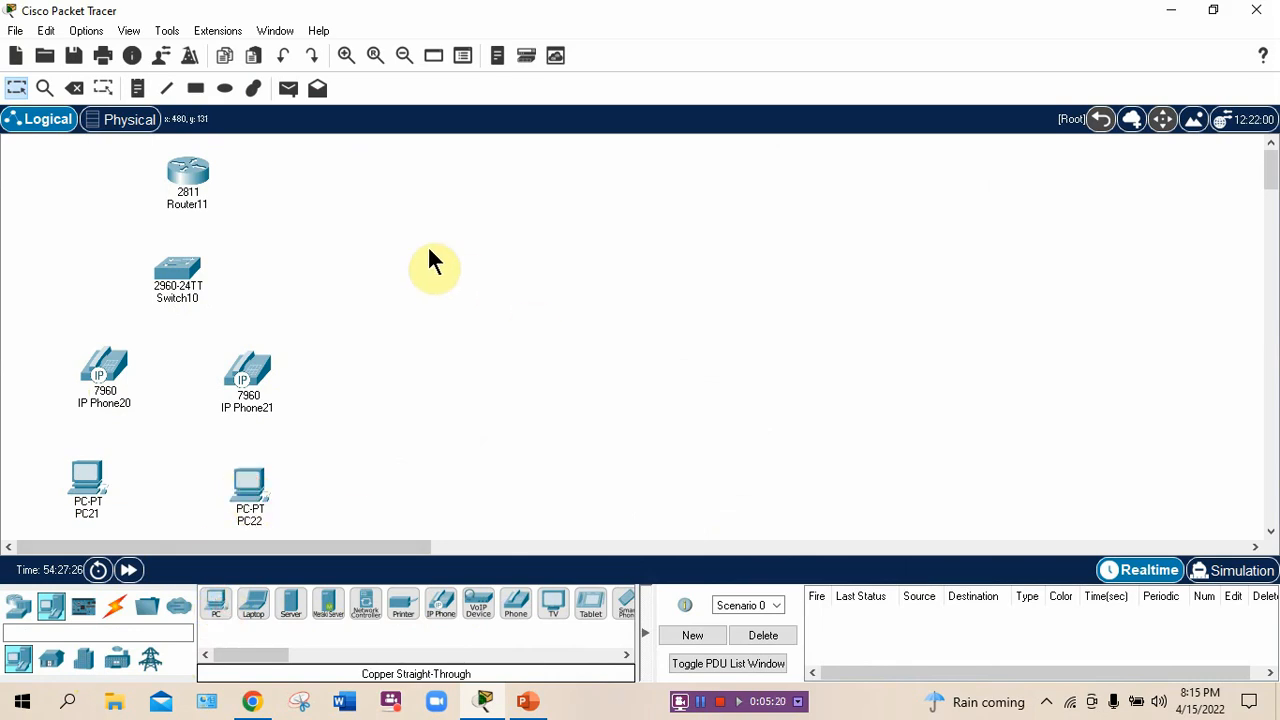
drag(181, 266, 191, 269)
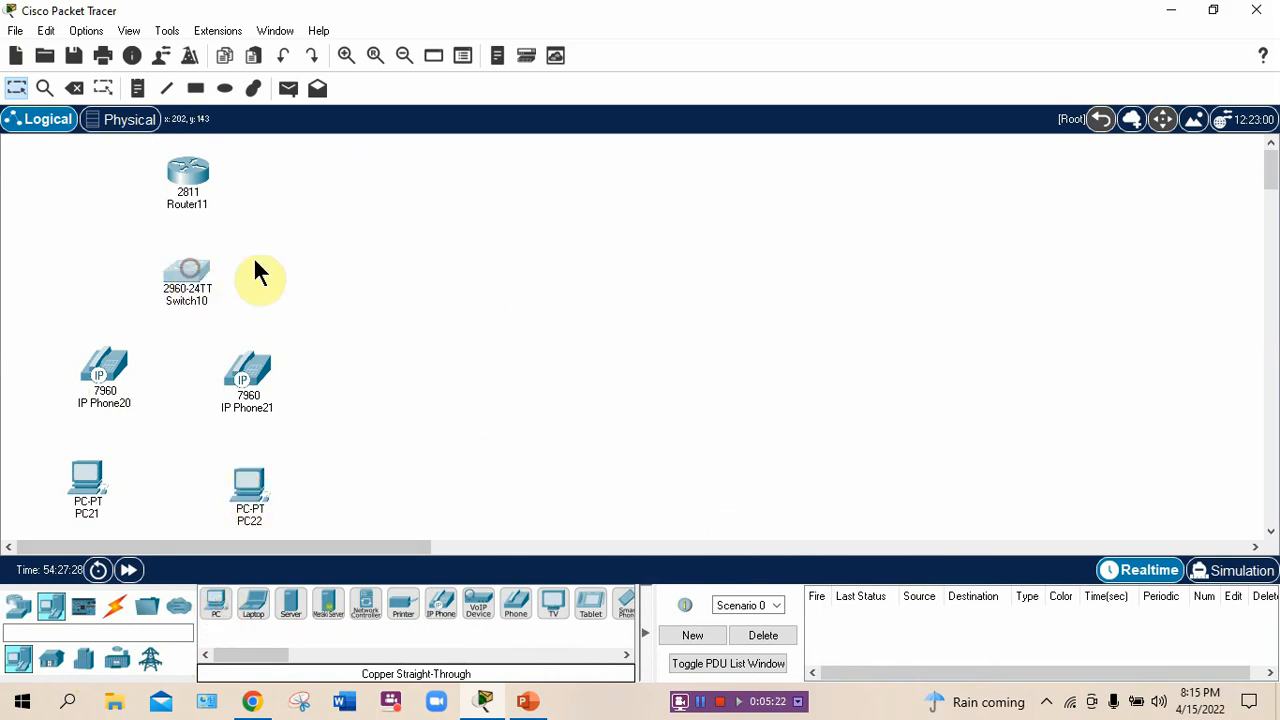
drag(190, 183, 197, 190)
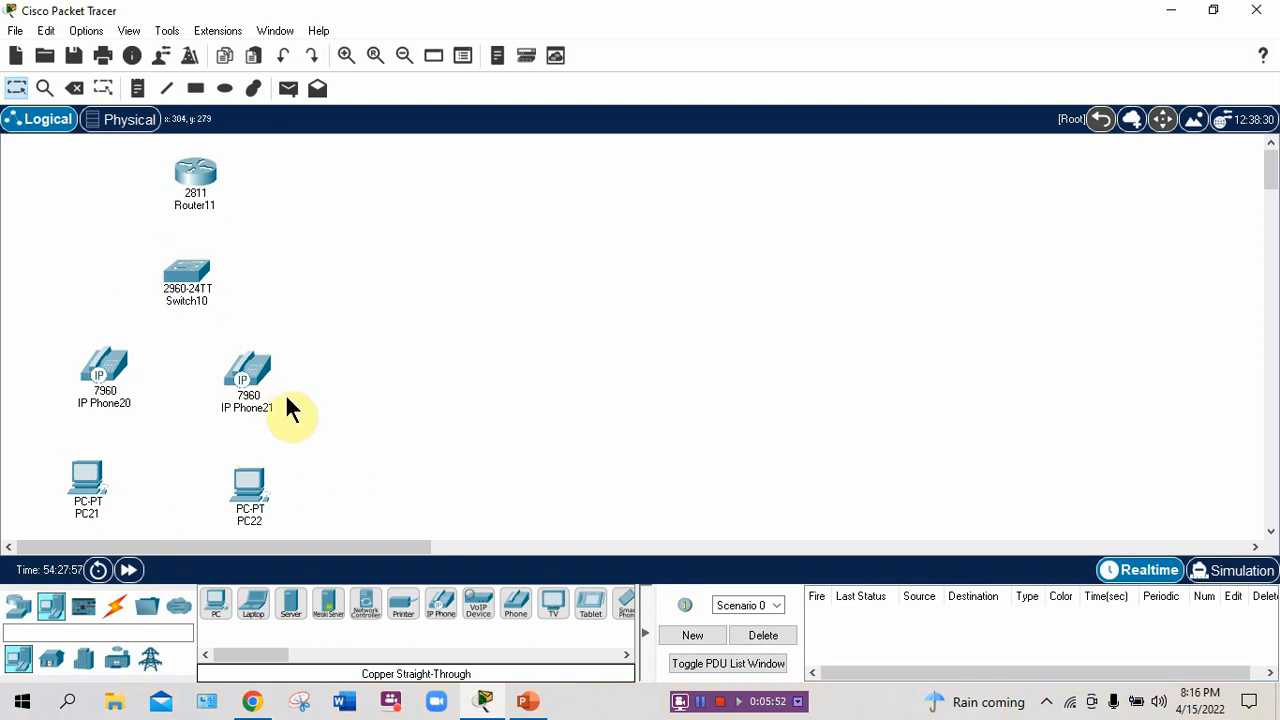
Step: Connect PC21's FastEthernet0 to the PC port of IP Phone20 with a copper straight-through cable
click(113, 608)
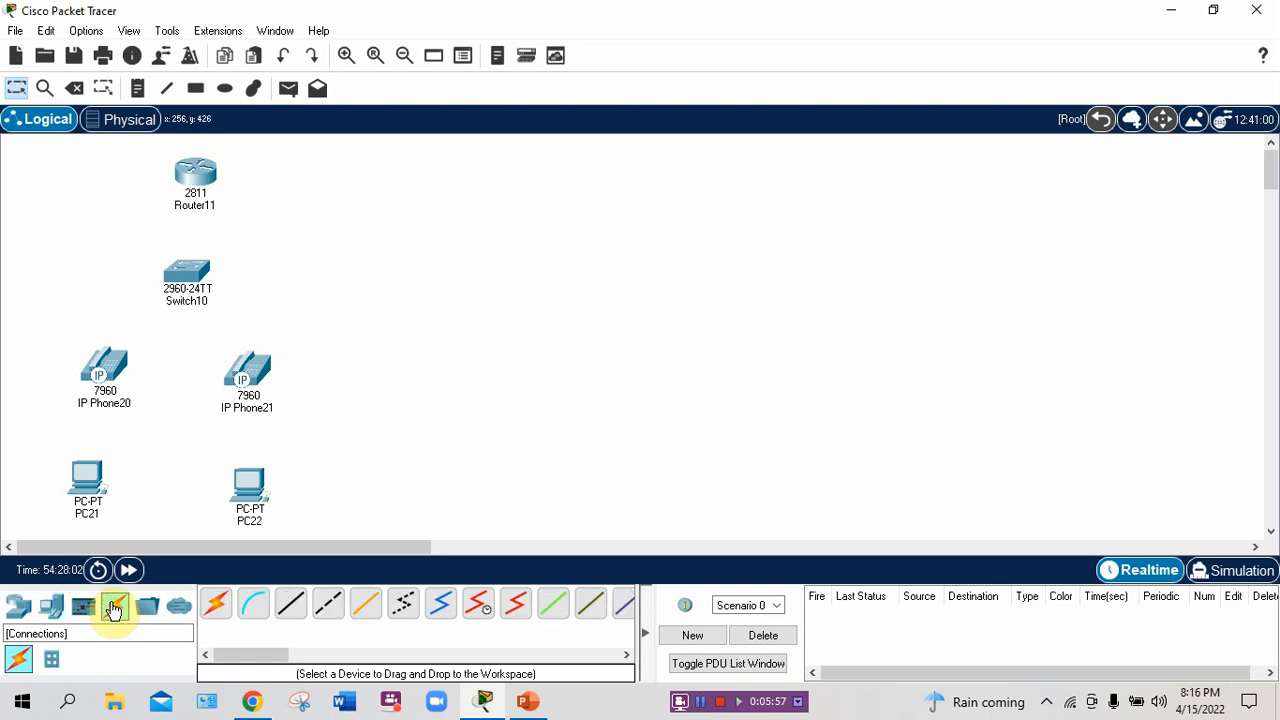
click(290, 612)
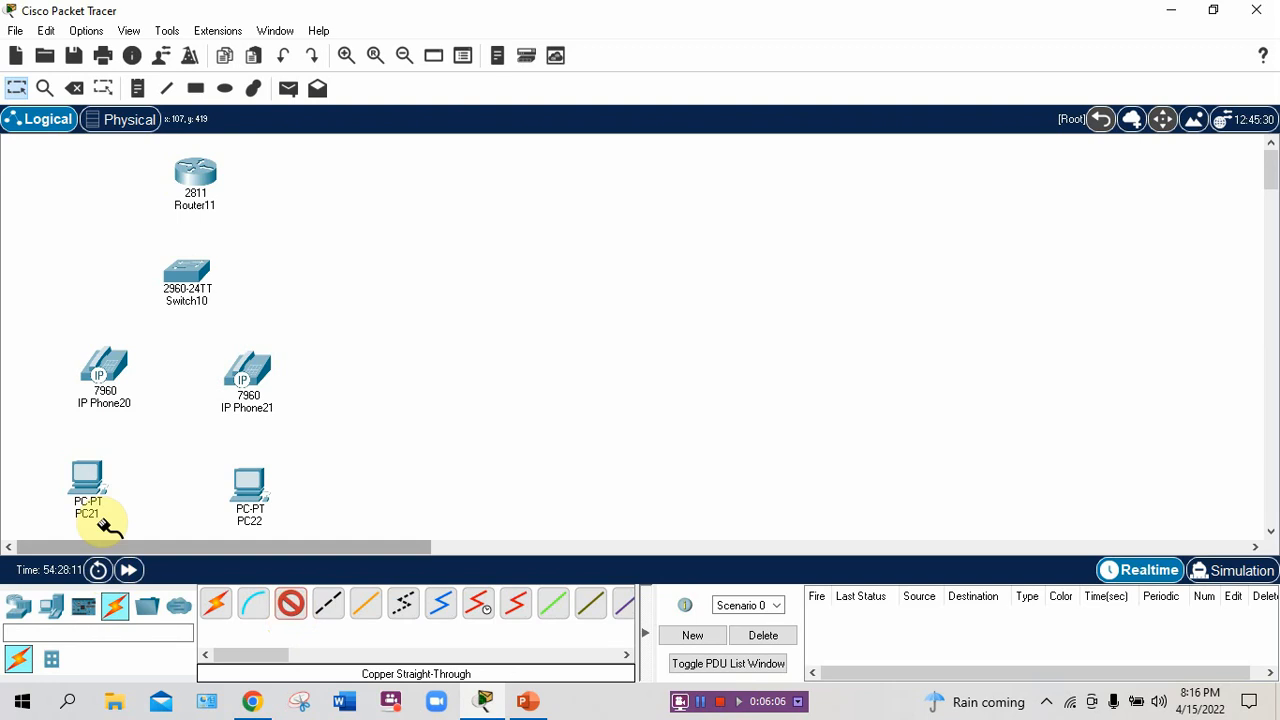
click(87, 482)
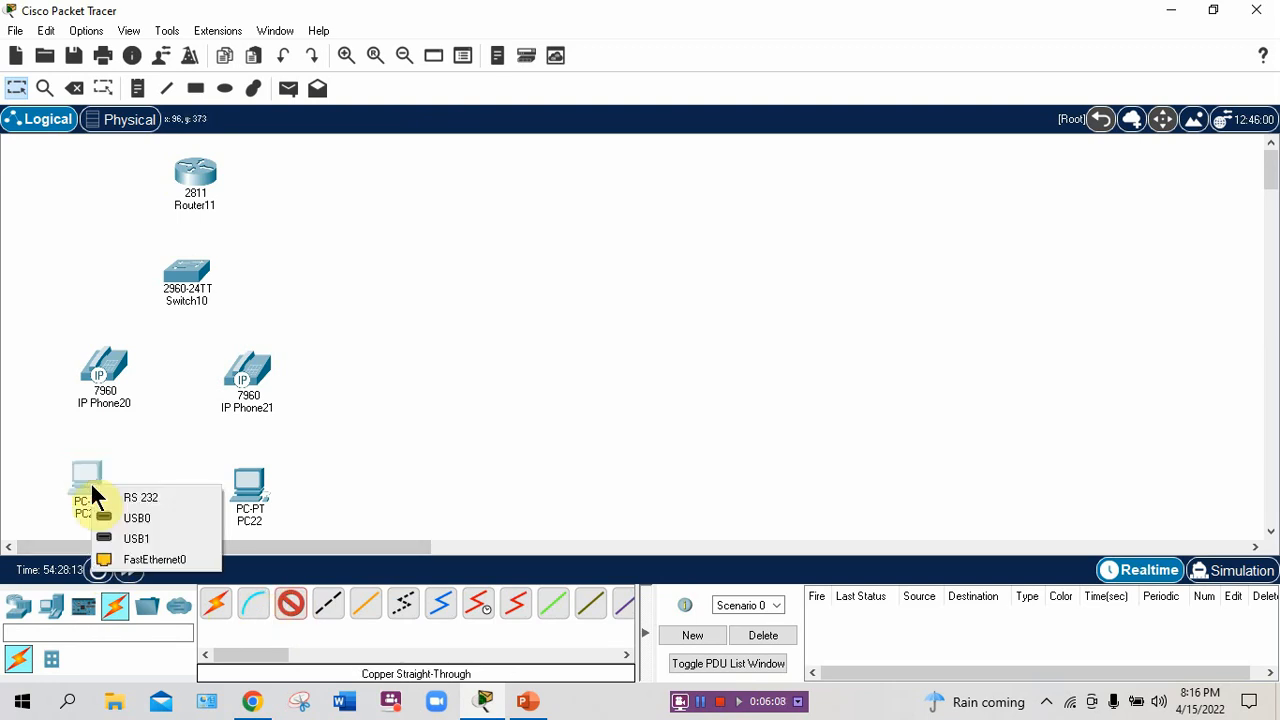
click(146, 562)
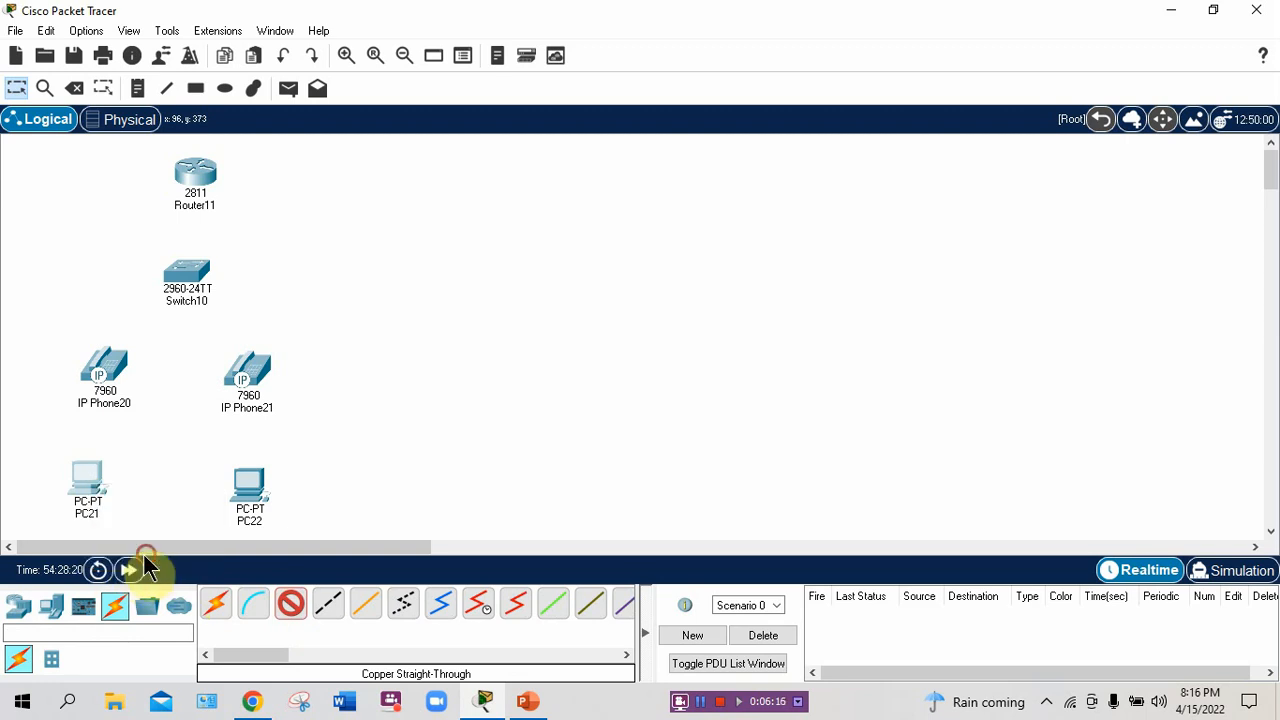
click(106, 366)
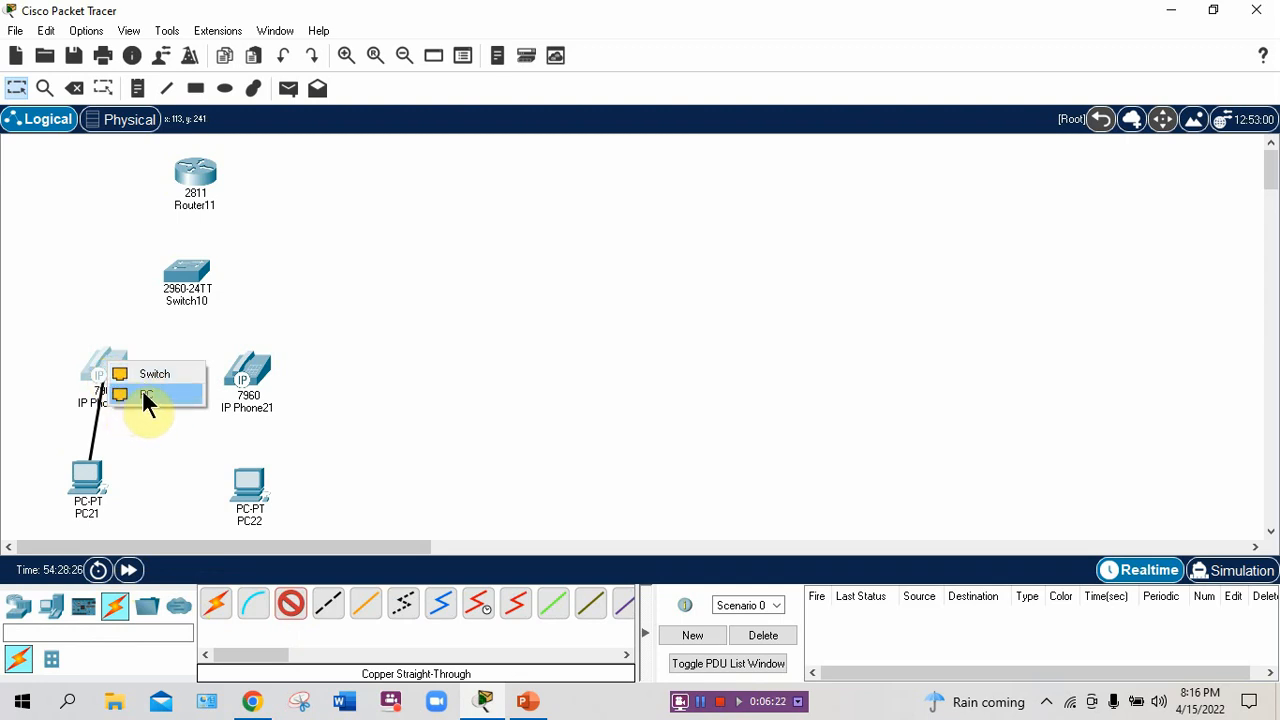
click(135, 394)
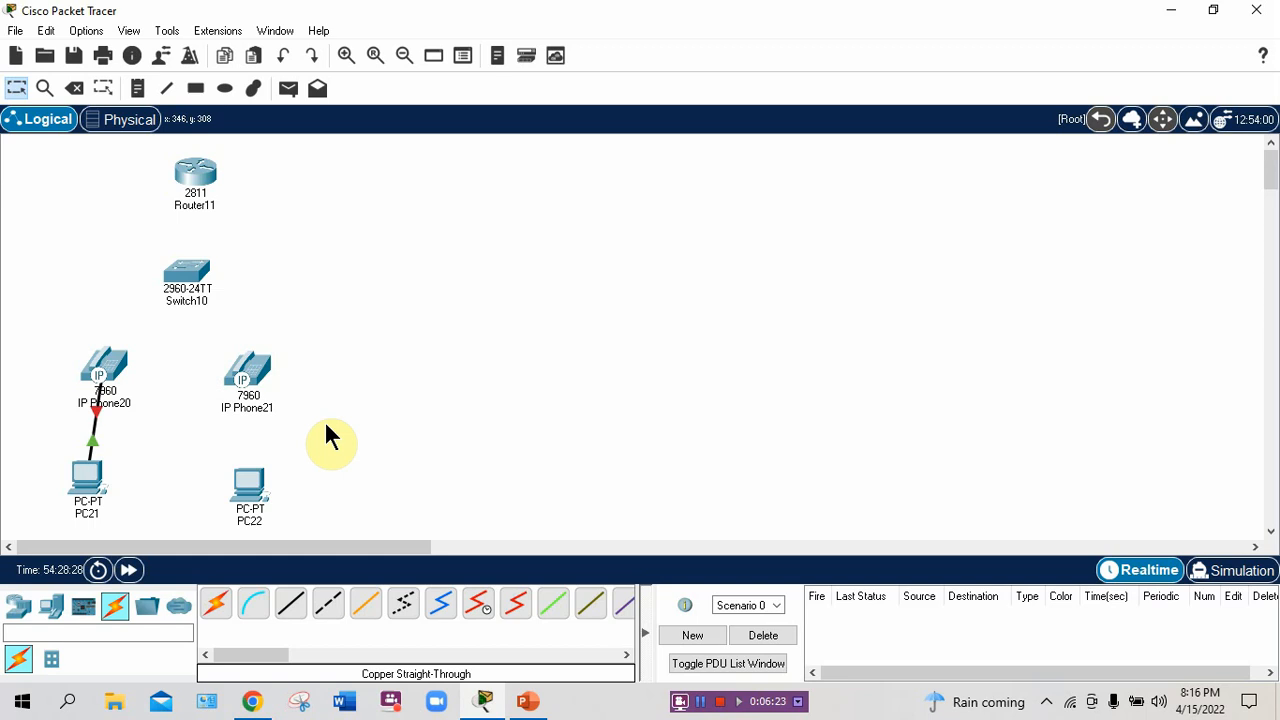
Step: Connect PC22's FastEthernet0 to the PC port of IP Phone21 with a copper straight-through cable
click(291, 603)
click(248, 494)
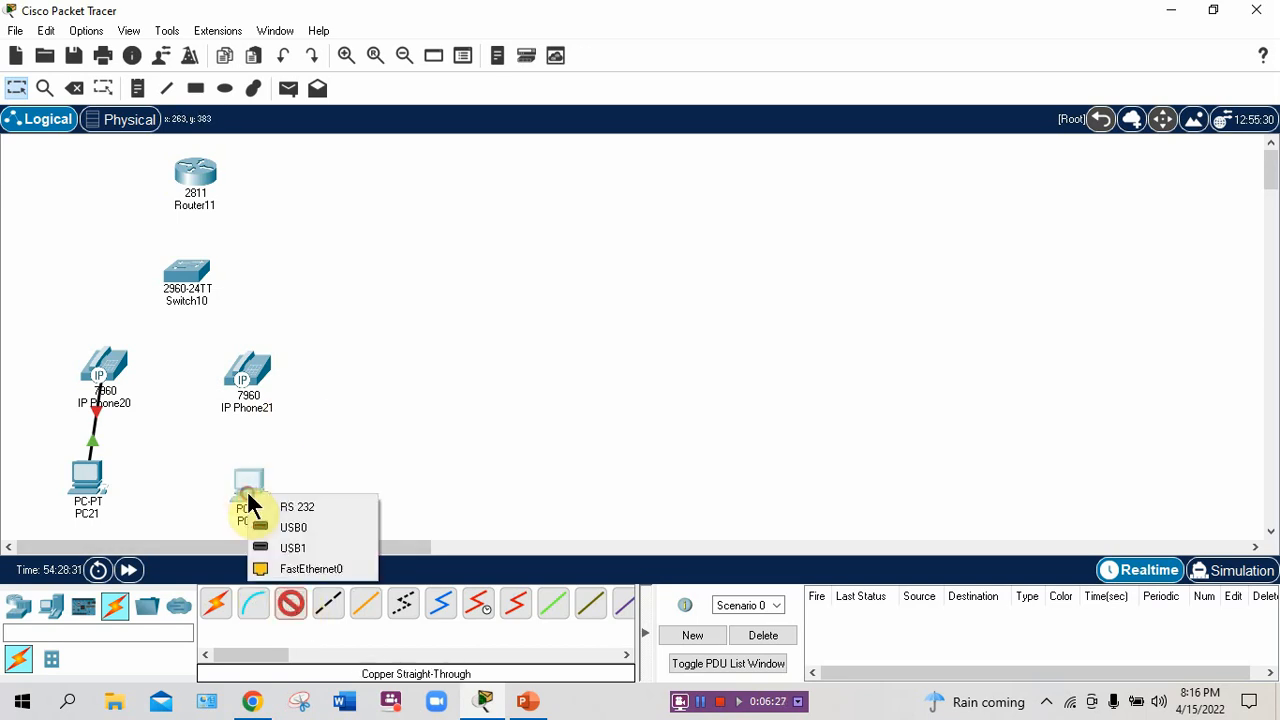
click(295, 568)
click(250, 378)
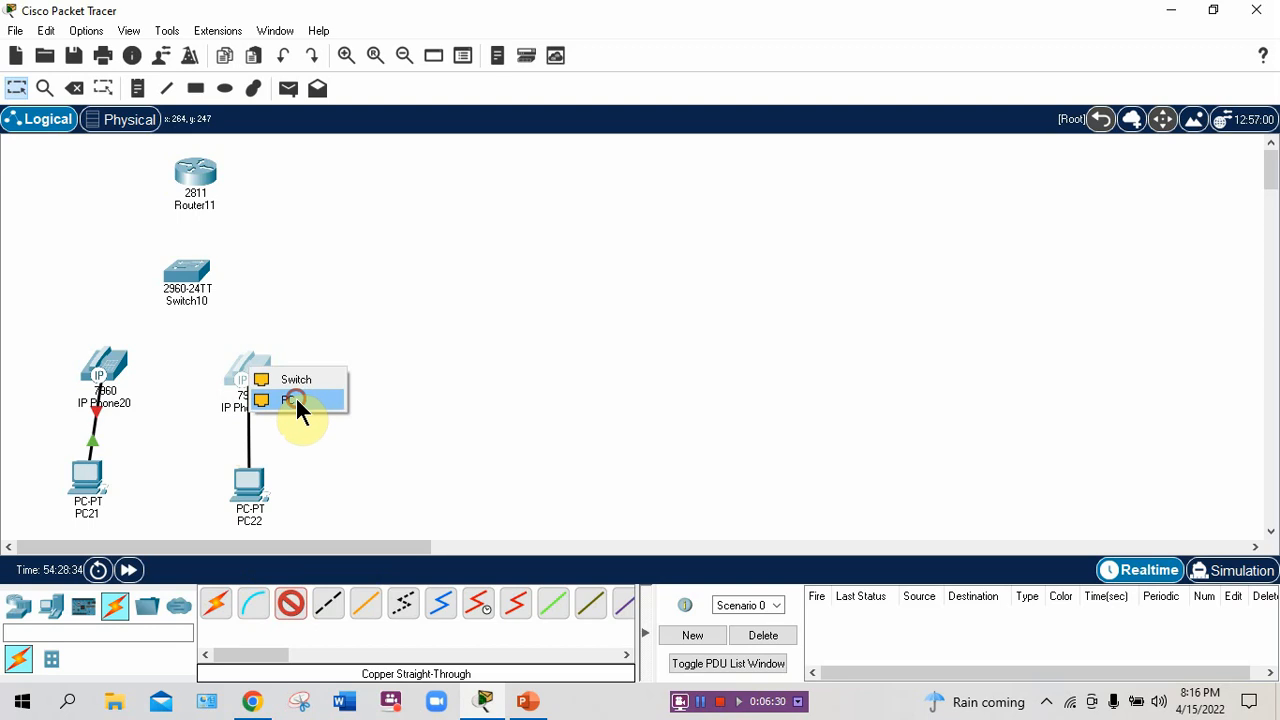
click(295, 396)
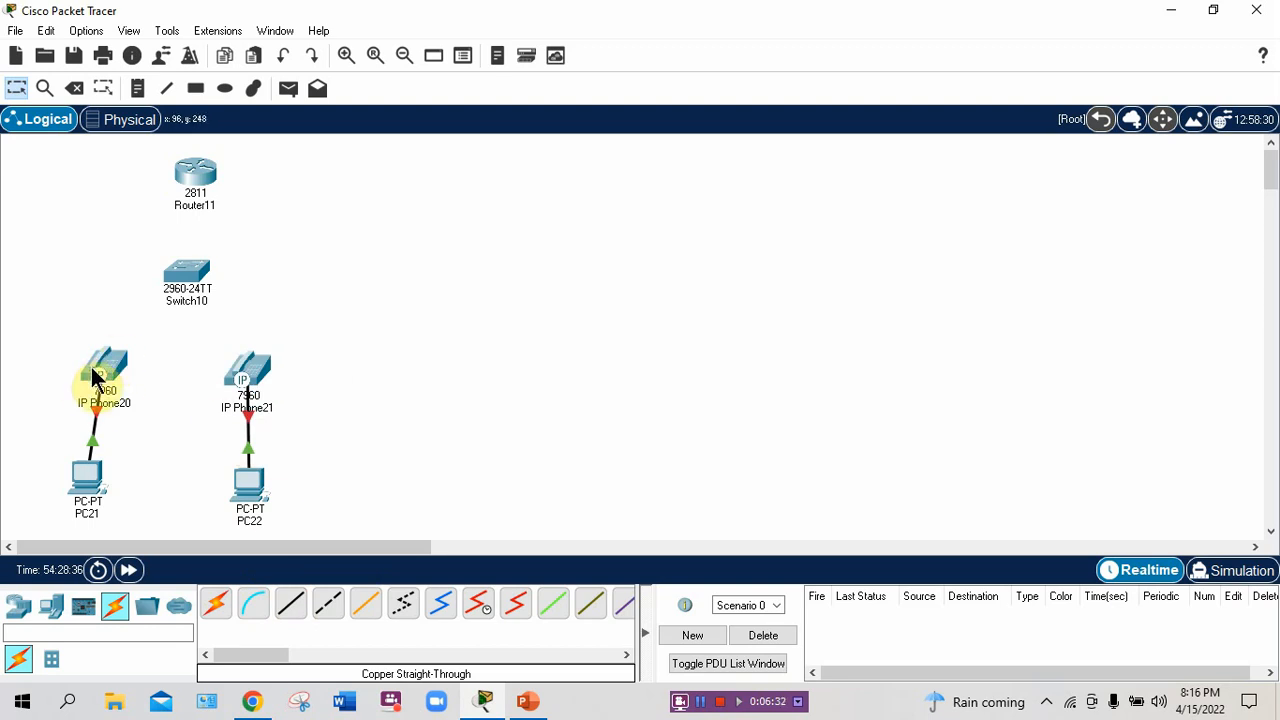
Step: Connect the Switch port of IP Phone20 to FastEthernet0/1 on Switch10 with a copper straight-through cable
click(289, 603)
click(106, 368)
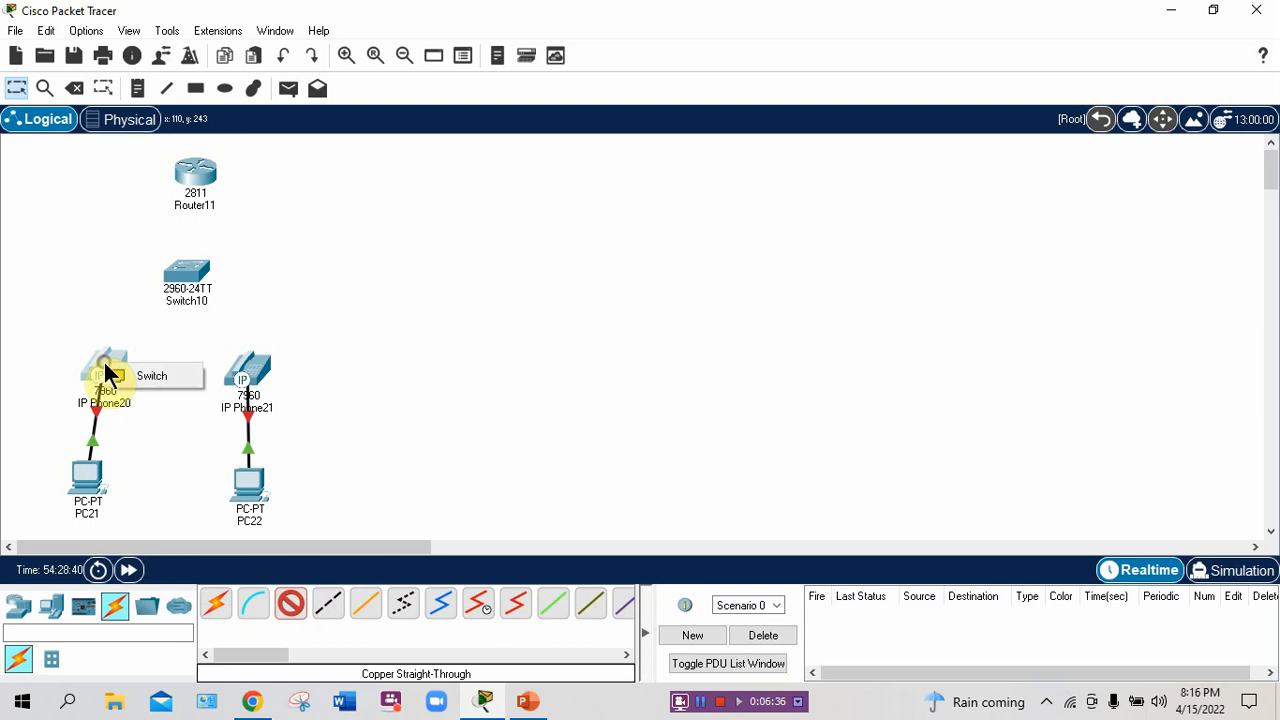
click(140, 375)
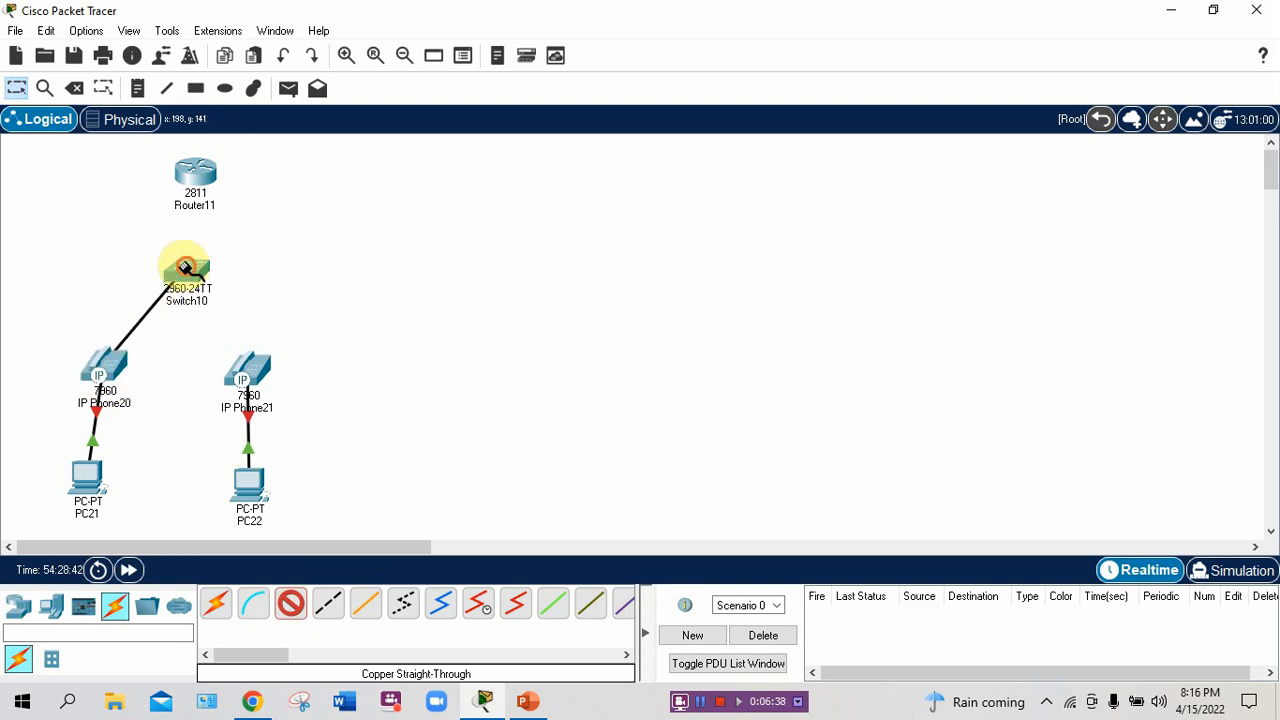
click(185, 262)
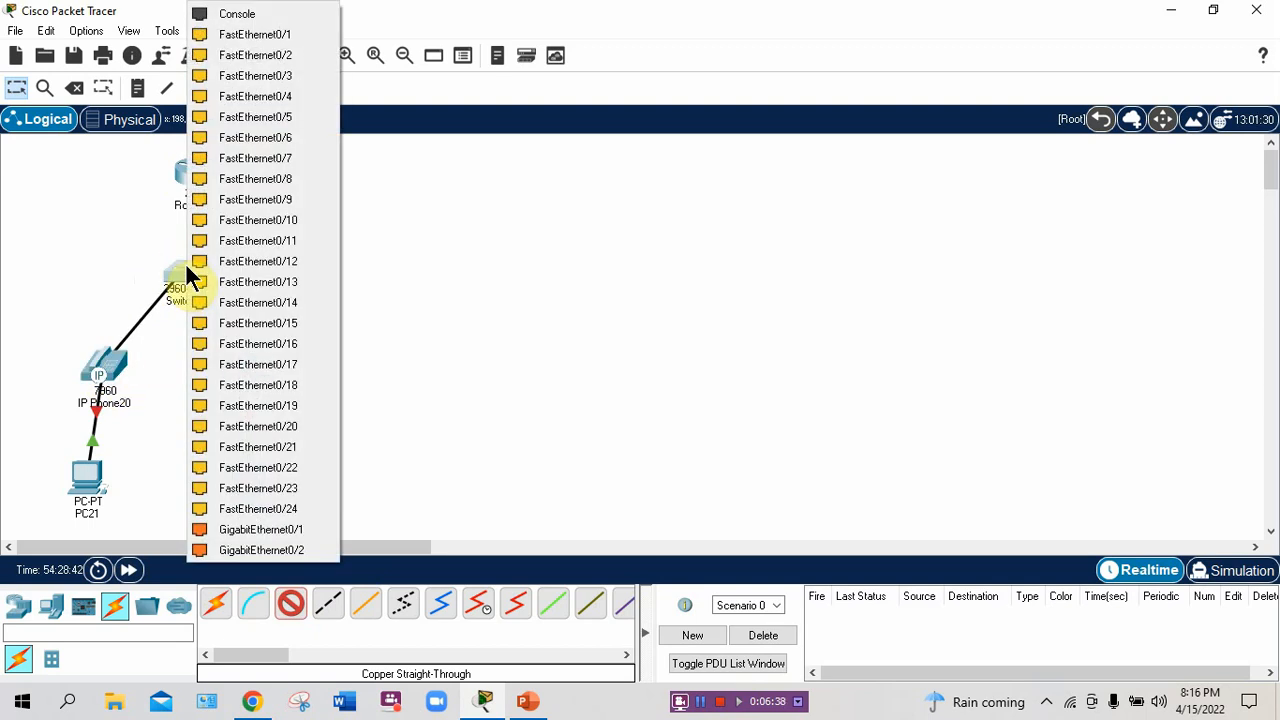
click(263, 34)
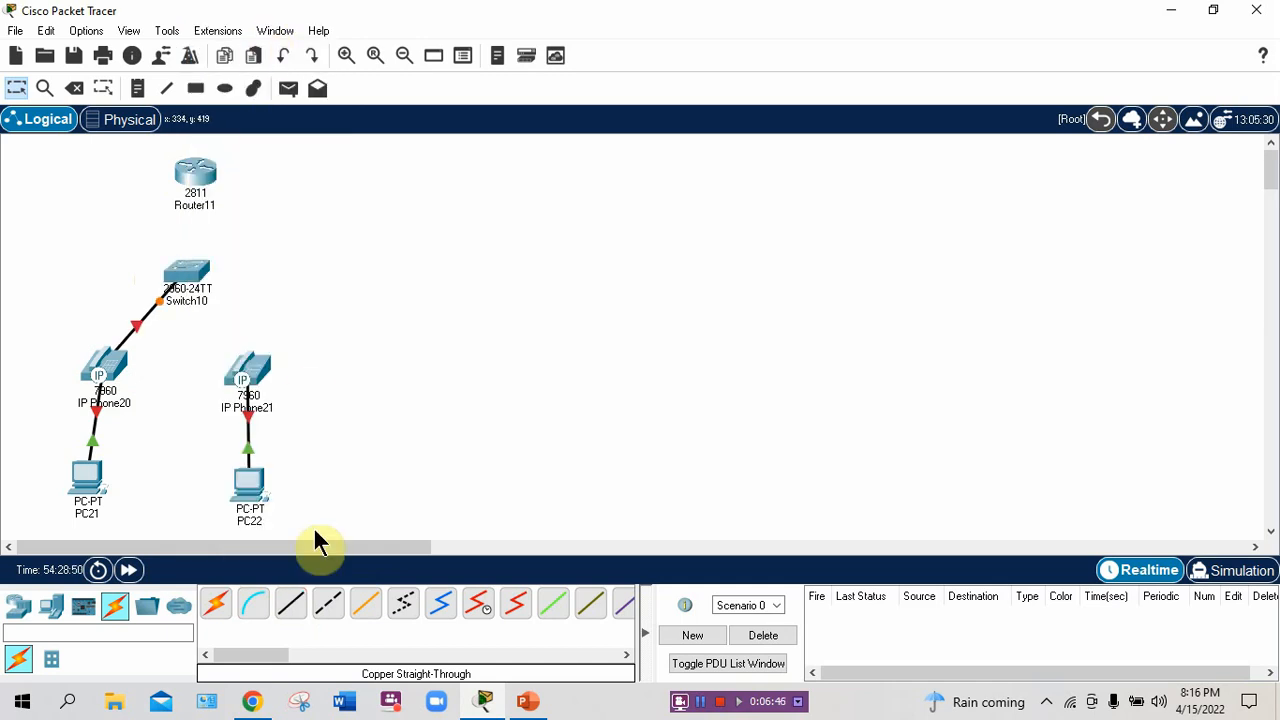
Step: Connect the Switch port of IP Phone21 to FastEthernet0/2 on Switch10 with a copper straight-through cable
click(290, 603)
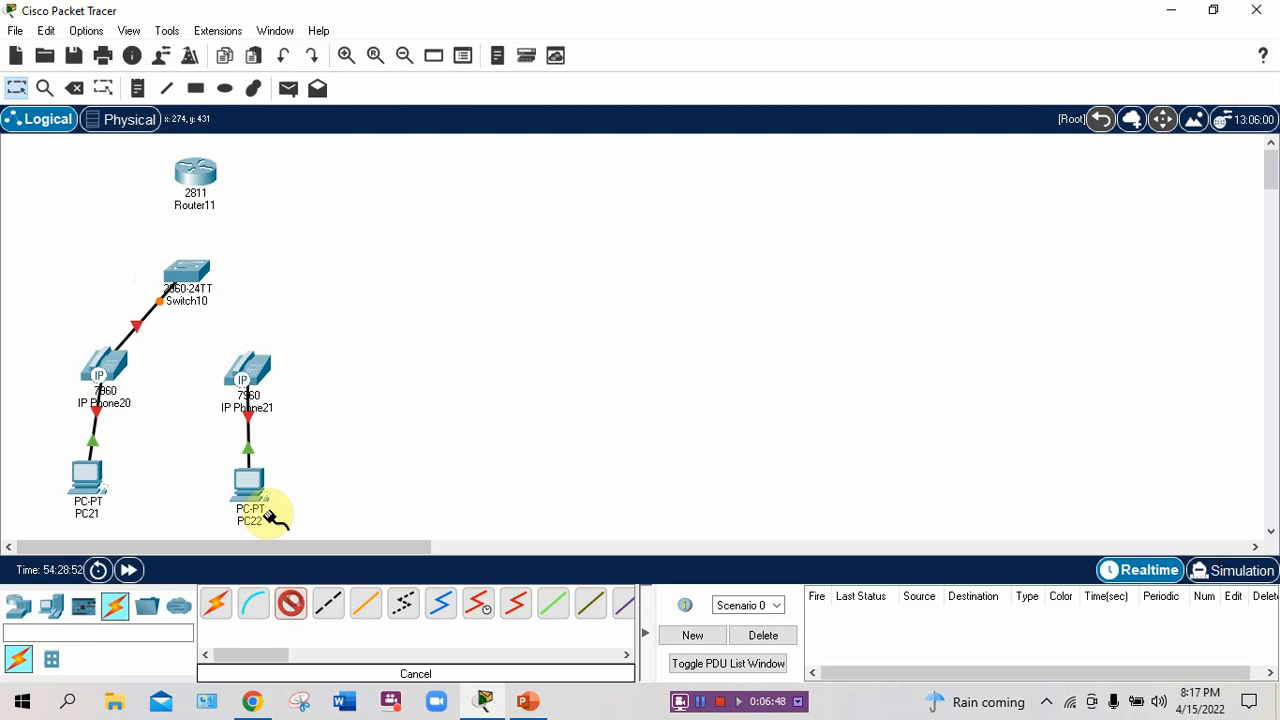
click(250, 378)
click(296, 389)
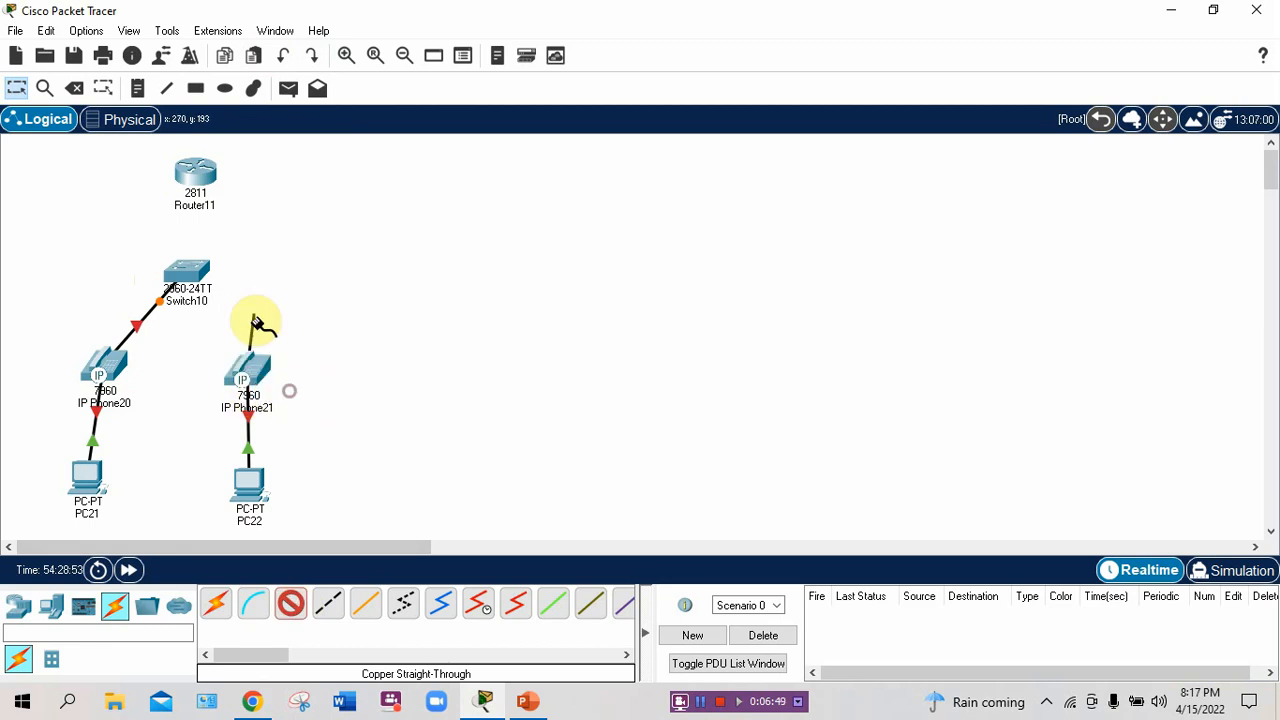
click(186, 272)
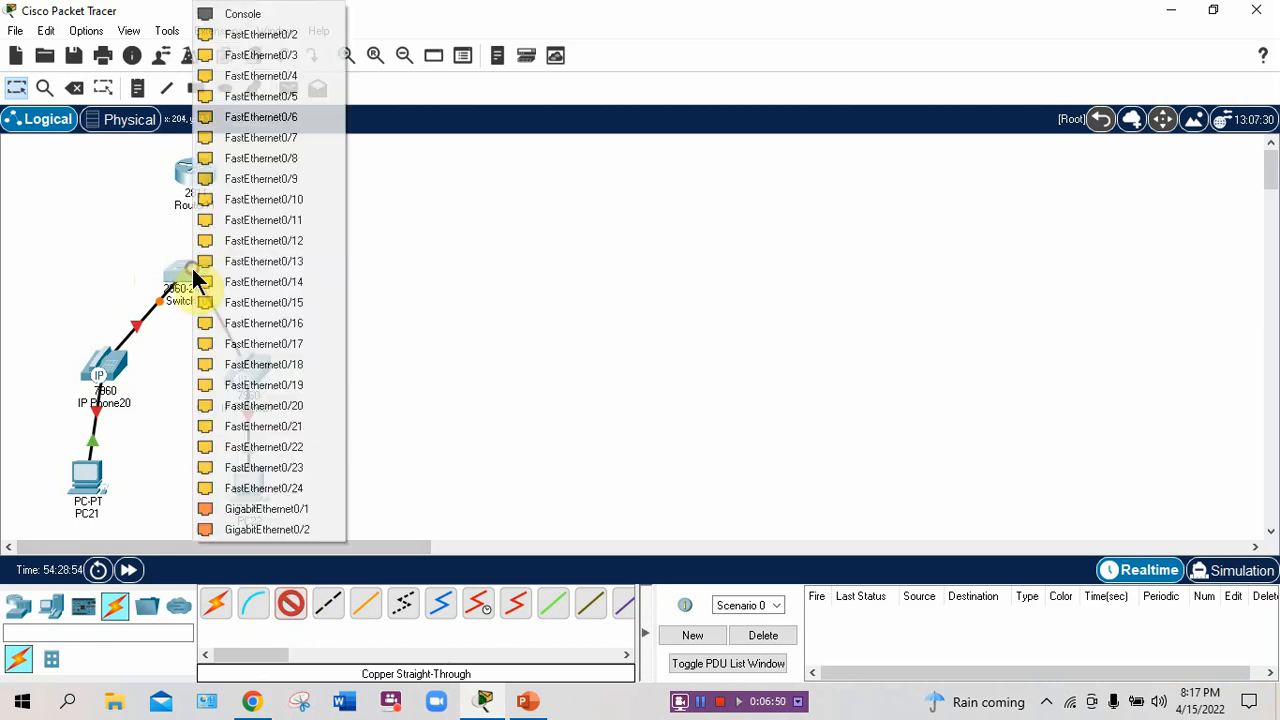
click(246, 36)
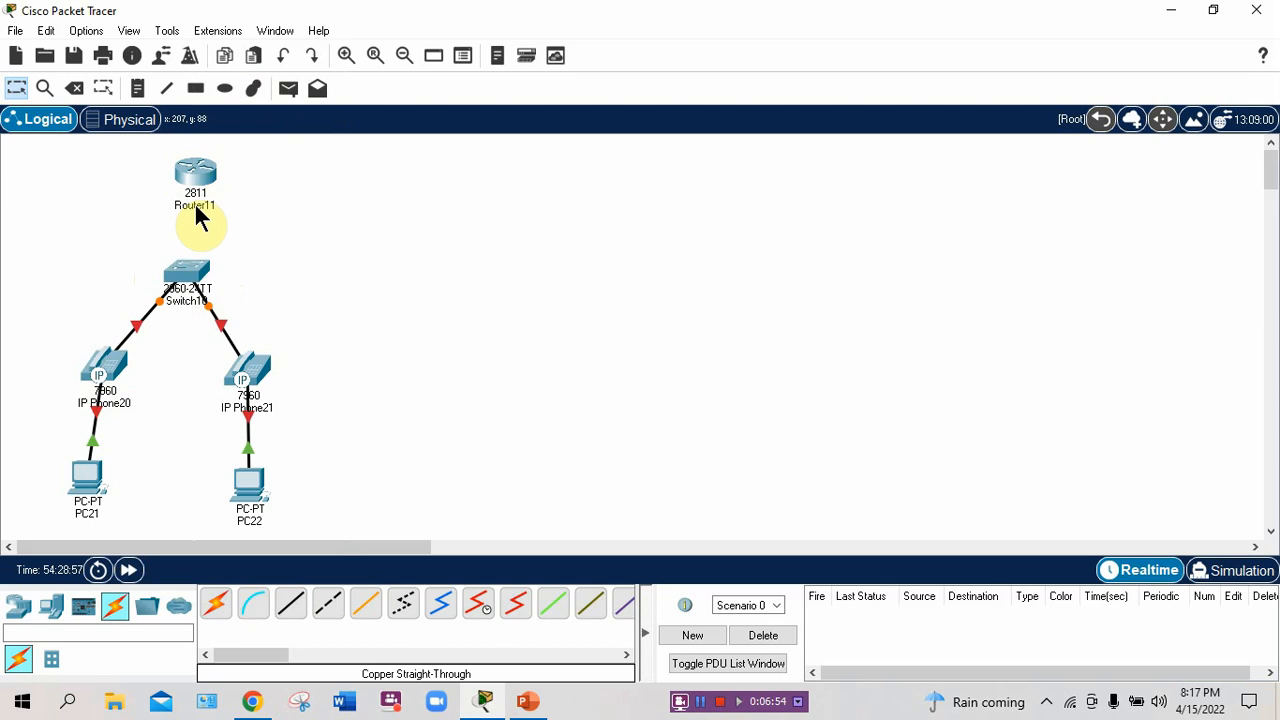
Step: Connect Switch10 to FastEthernet0/0 on Router11 with a copper straight-through cable and shift the router slightly upward
mouse_move(196, 198)
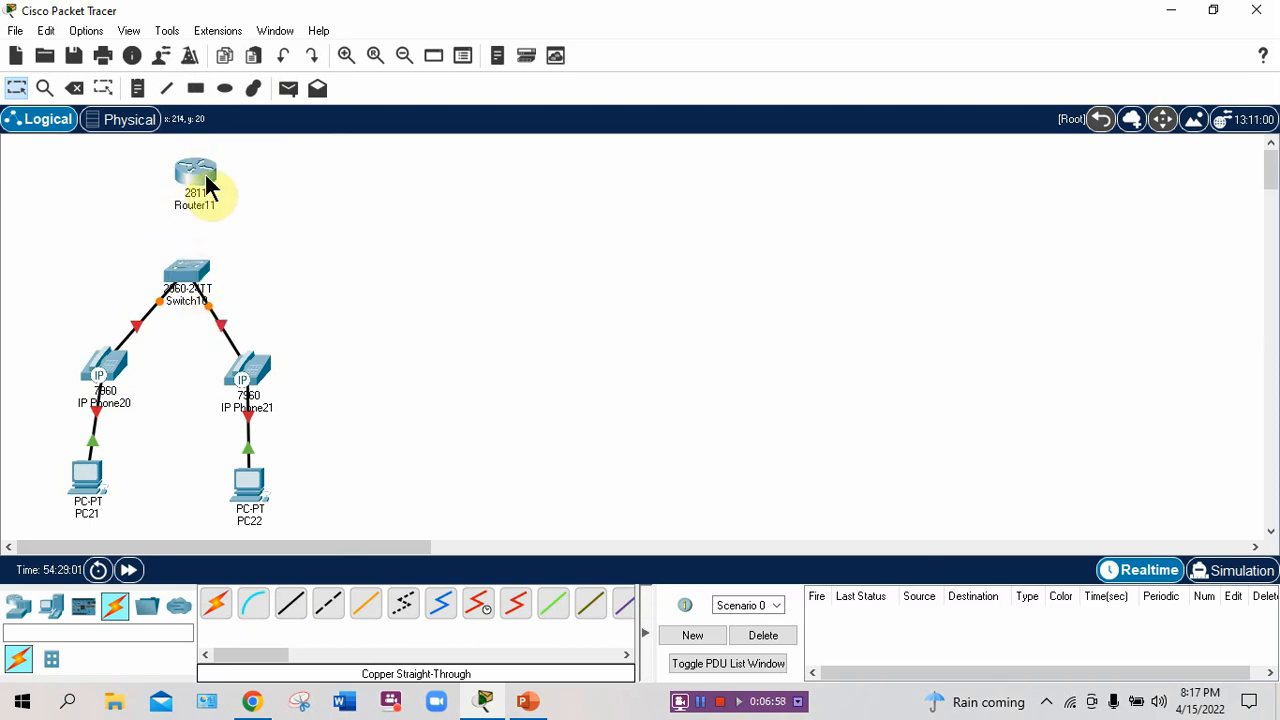
click(287, 614)
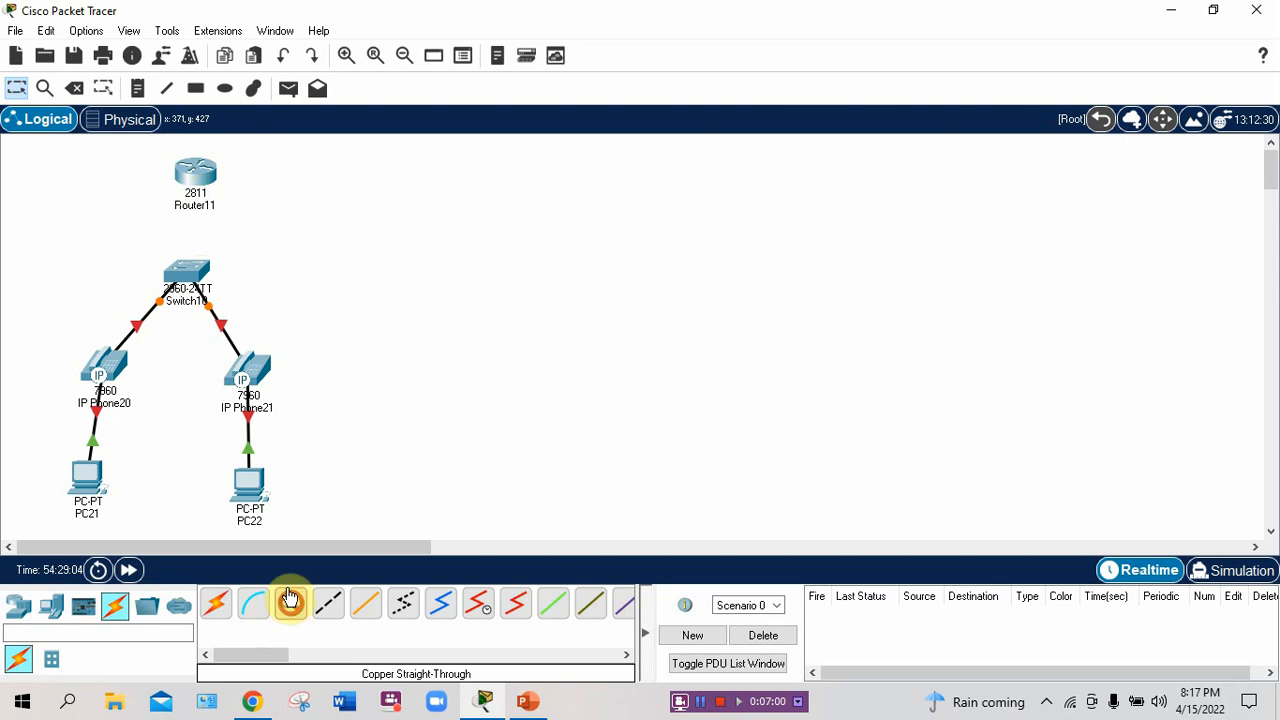
click(191, 271)
click(260, 34)
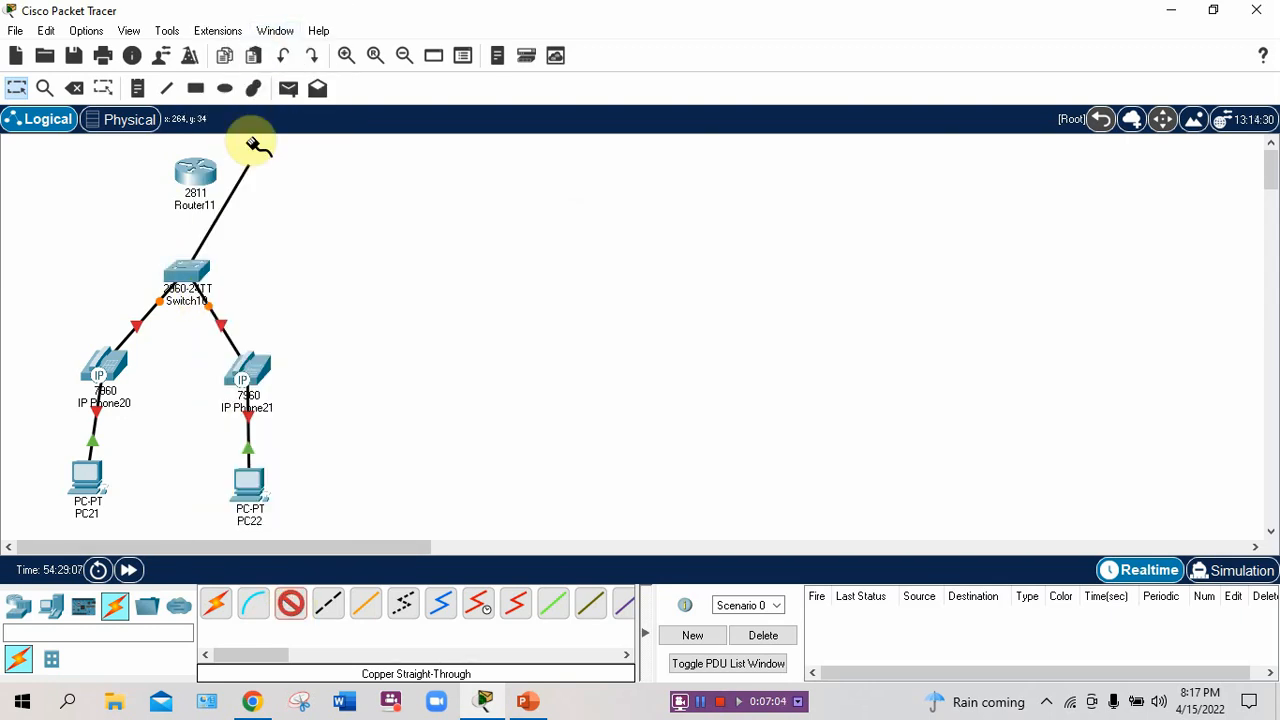
click(196, 176)
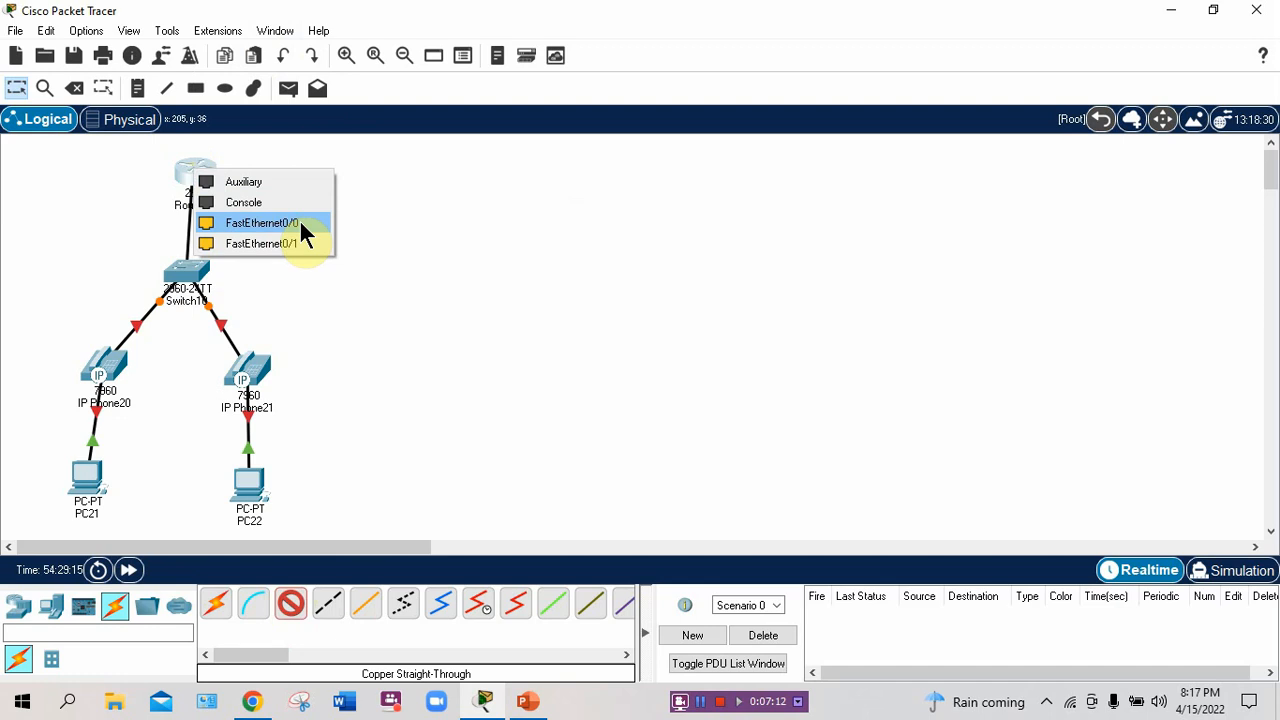
click(271, 222)
drag(197, 180, 191, 163)
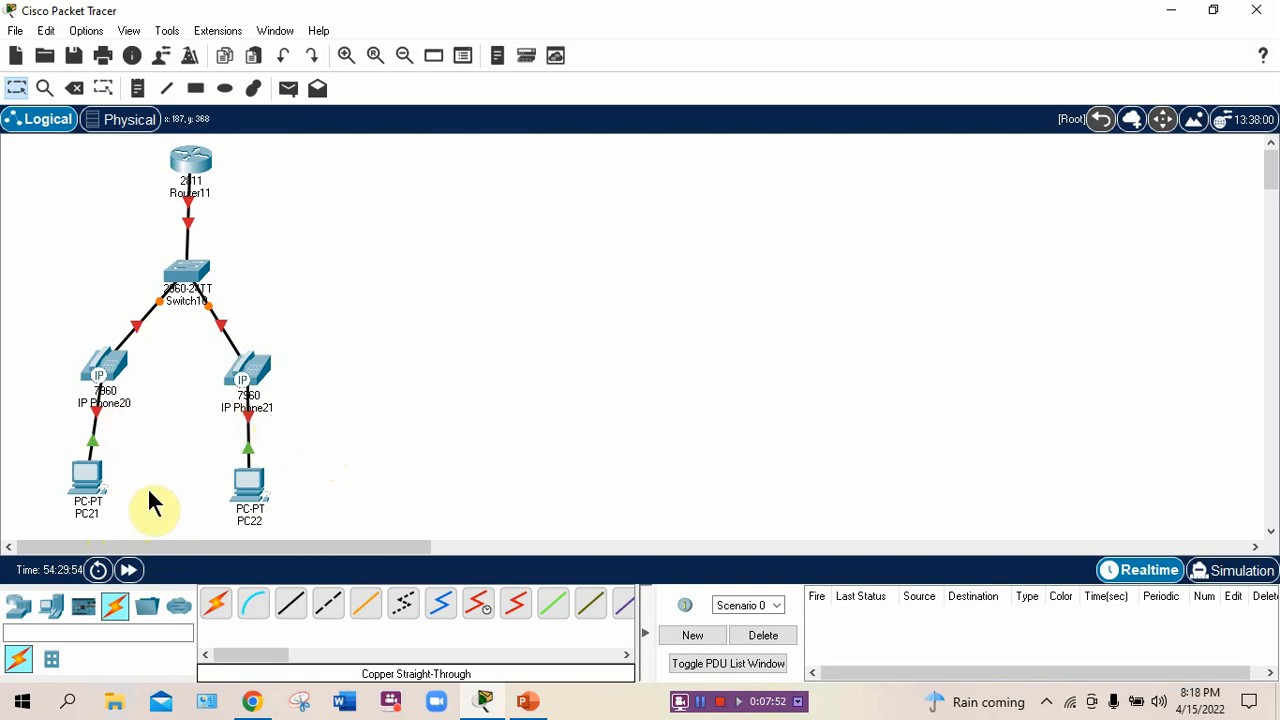
Step: Review the IP address assignment settings of PC21's FastEthernet0 interface
click(82, 482)
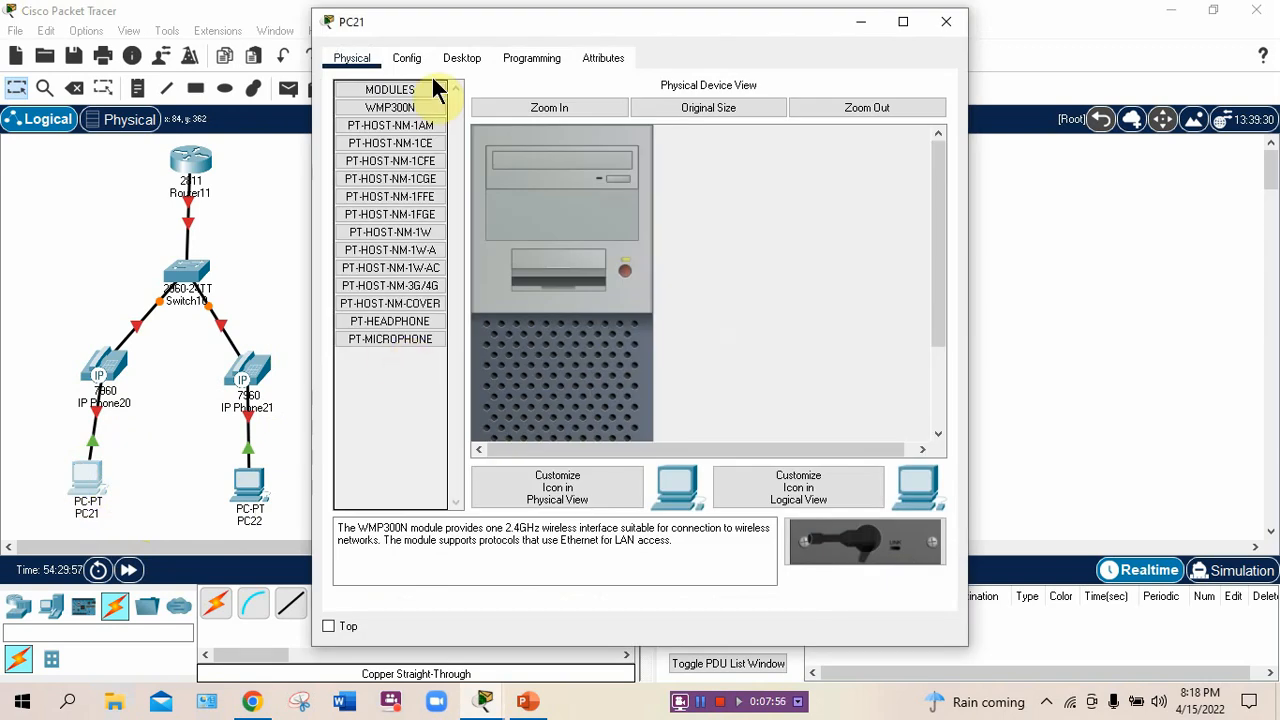
click(463, 58)
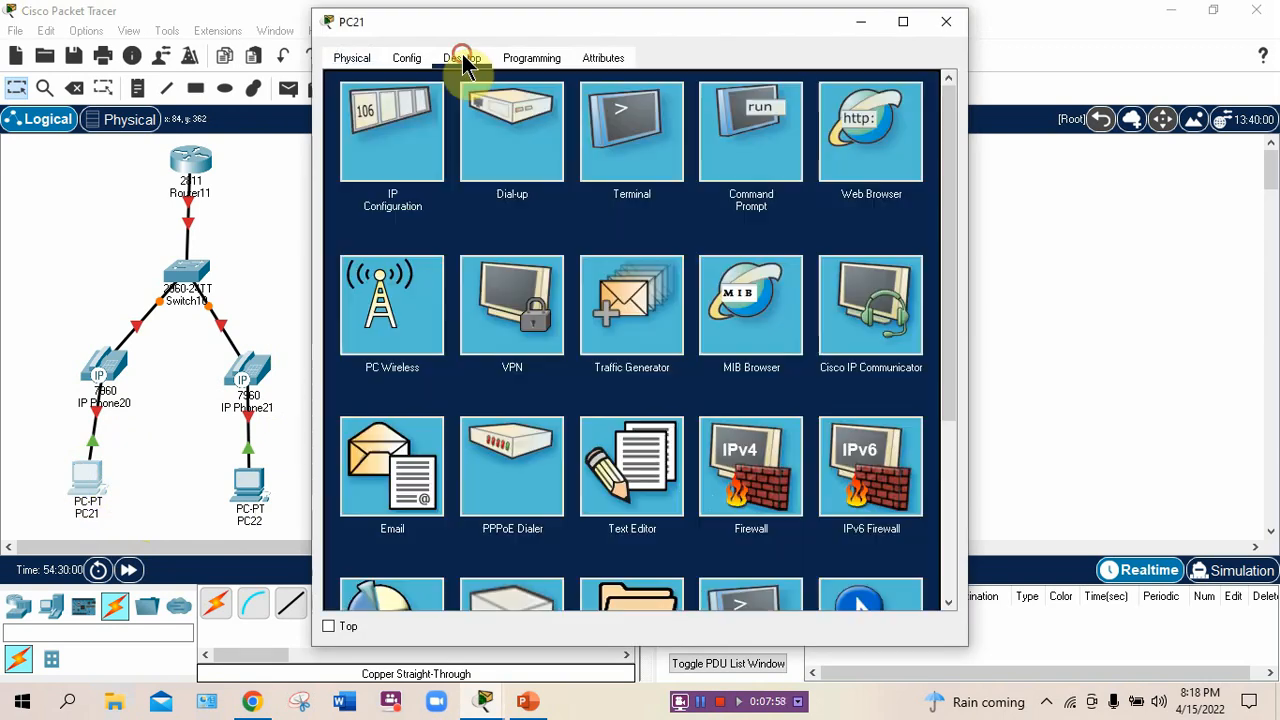
click(390, 155)
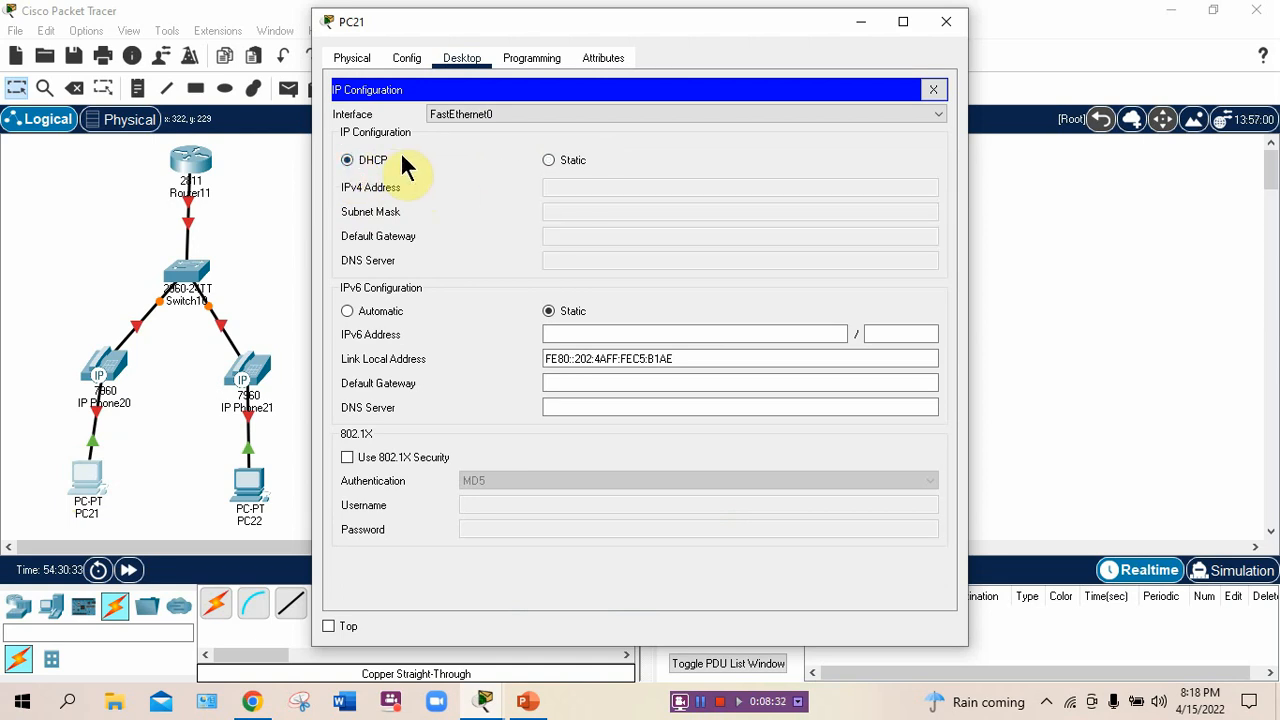
Step: Change PC21's display name to "PC A HR DEPT" and close its device window
click(412, 54)
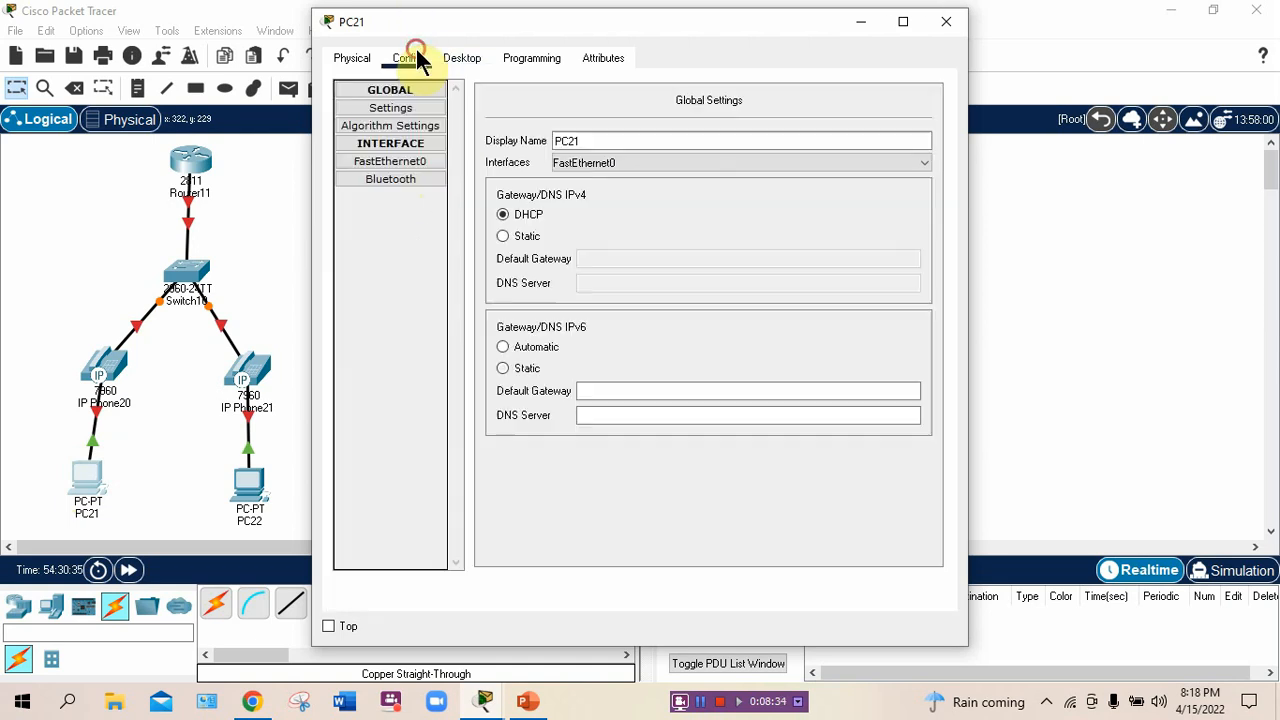
click(586, 140)
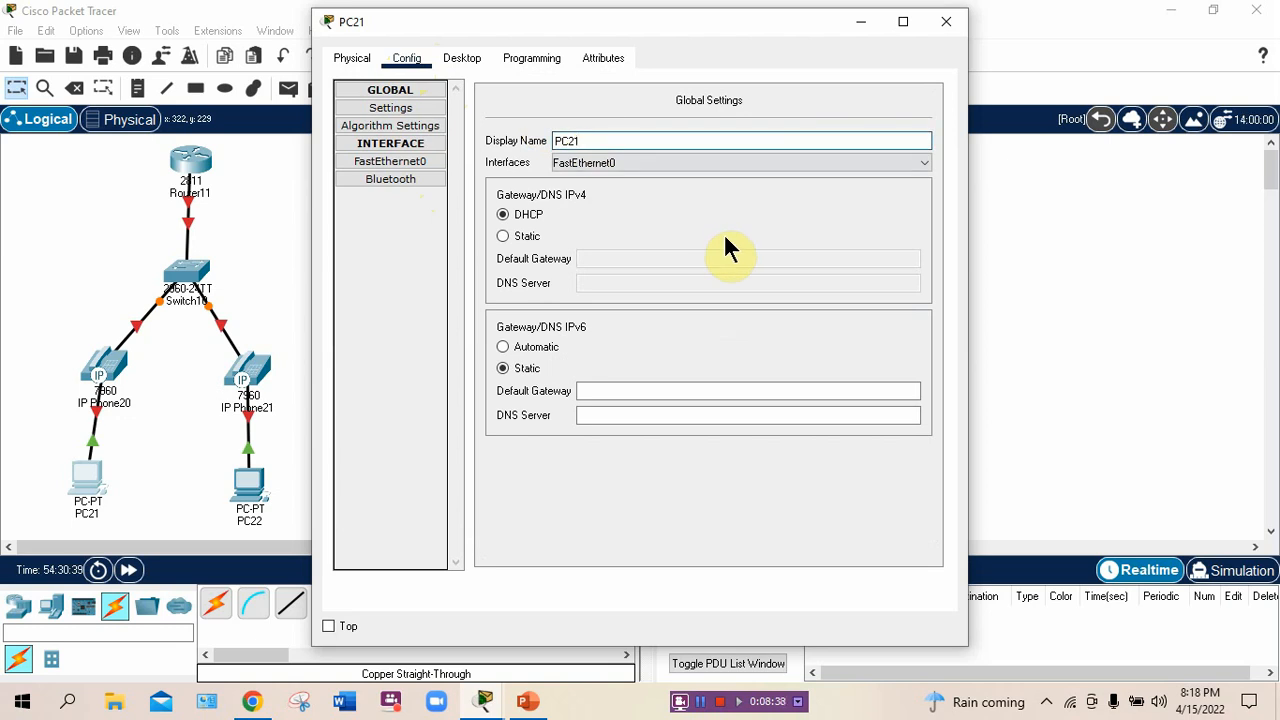
key(BackSpace)
key(BackSpace)
text(A HR)
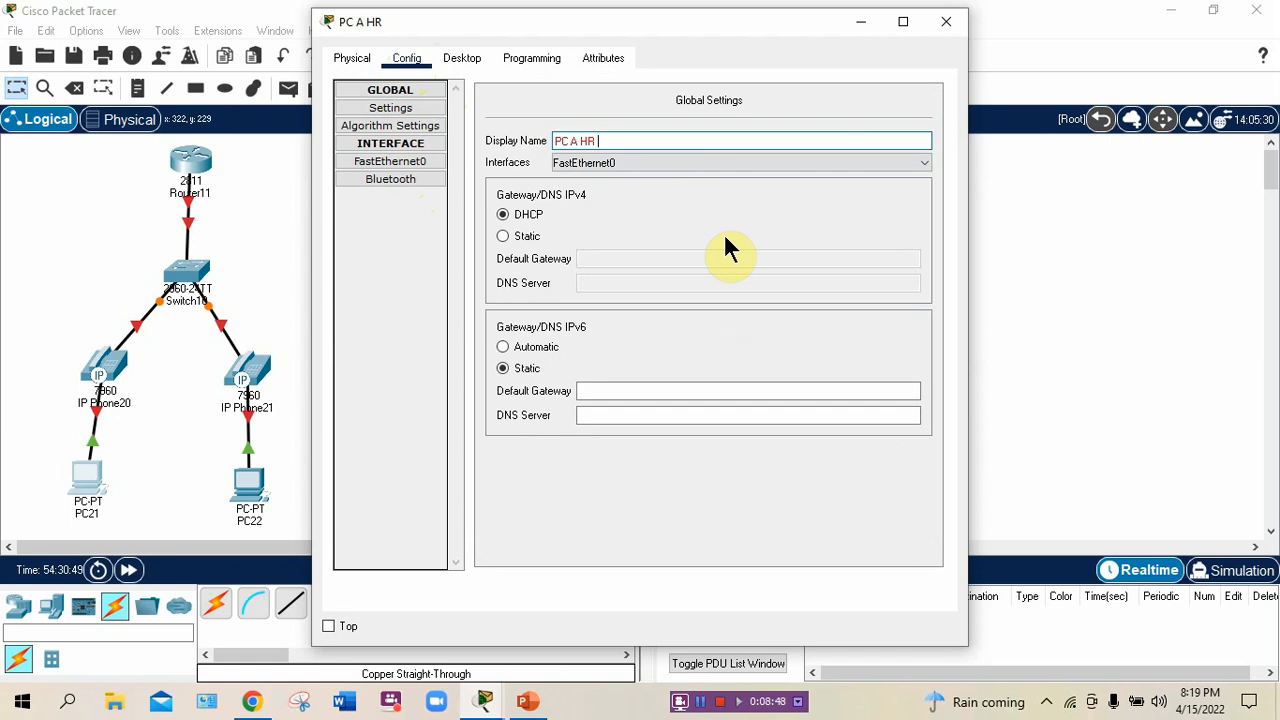
text( DEPT)
click(946, 22)
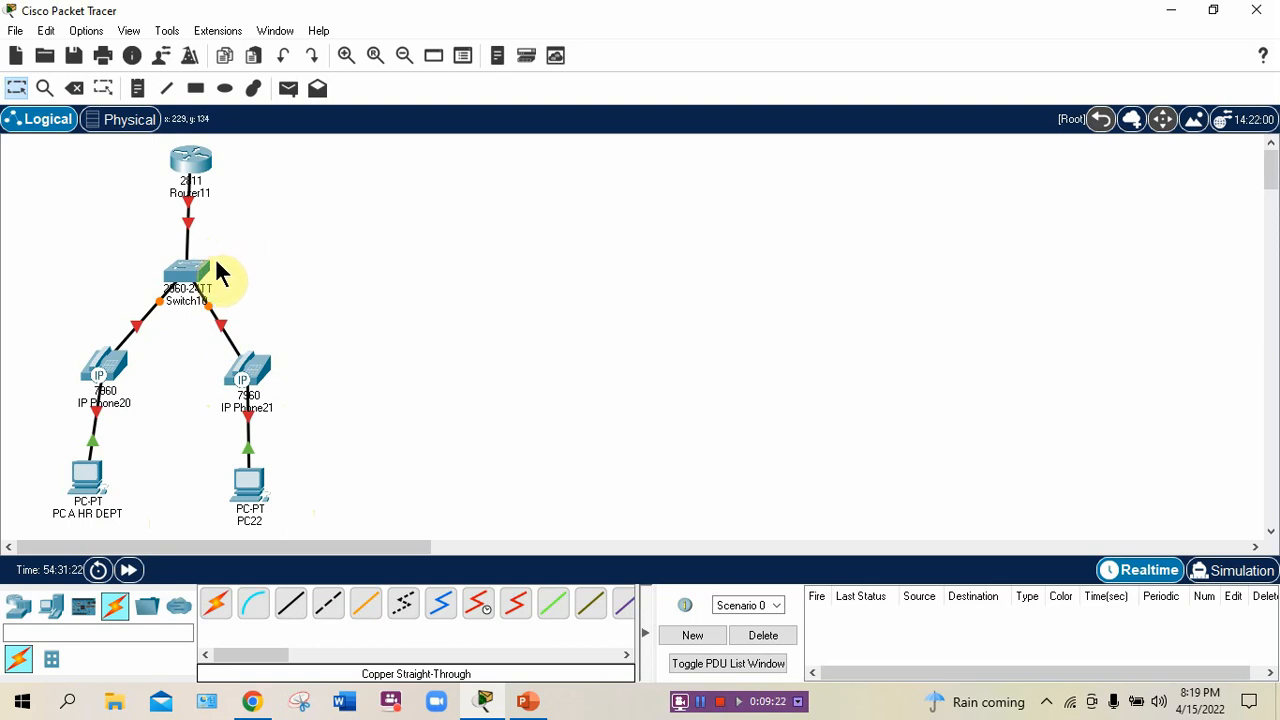
Step: Switch PC22's IPv4 configuration on FastEthernet0 from static addressing to DHCP
click(248, 483)
click(452, 58)
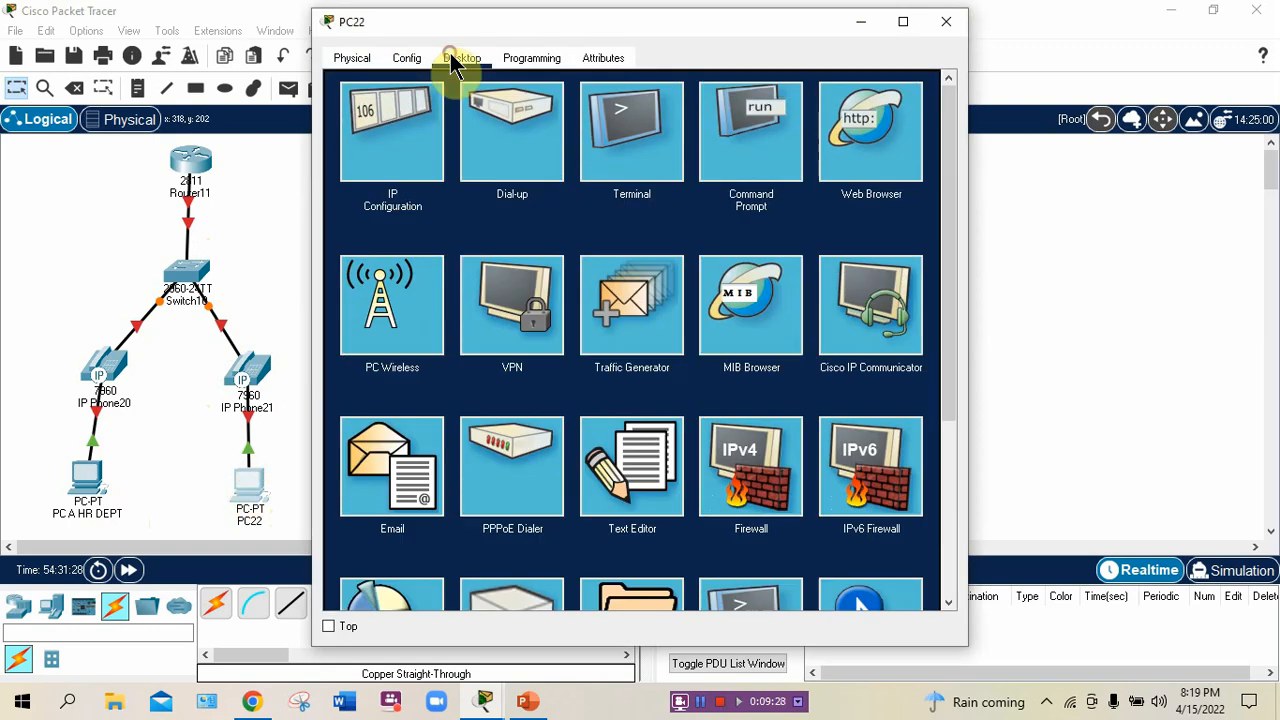
click(408, 123)
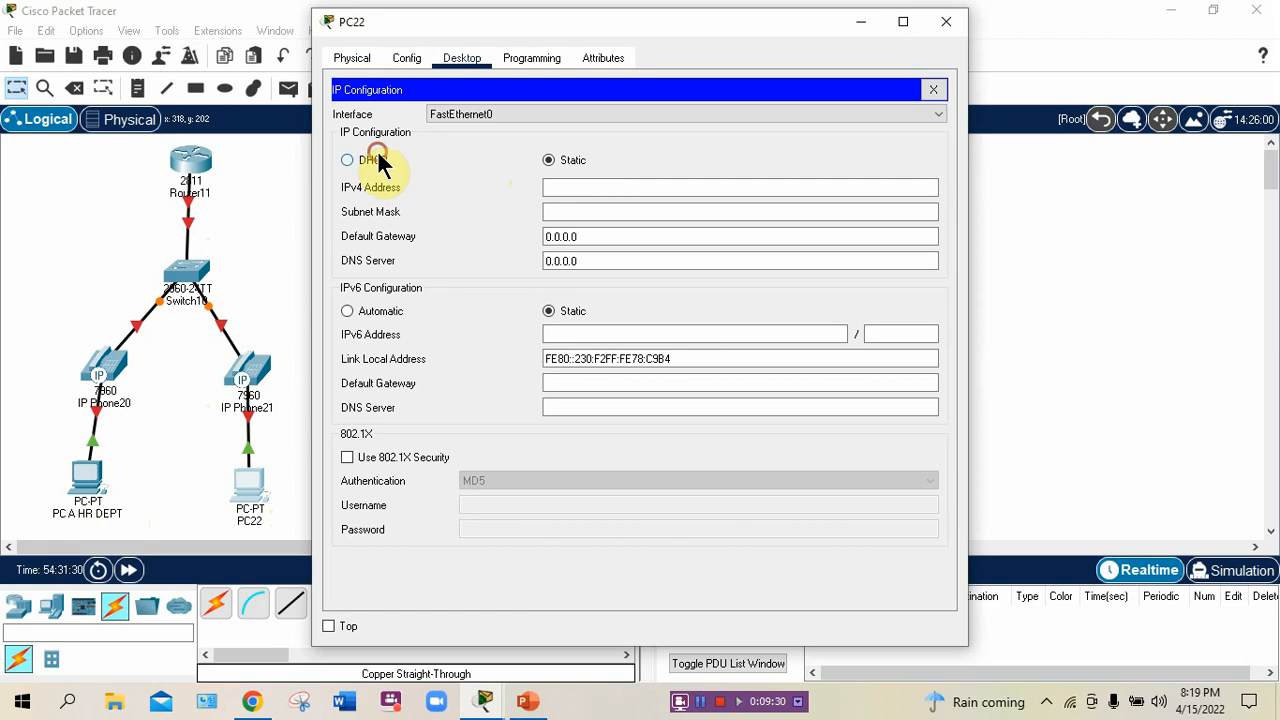
click(379, 158)
Step: Change PC22's display name to "PC B" and close its device window
click(407, 58)
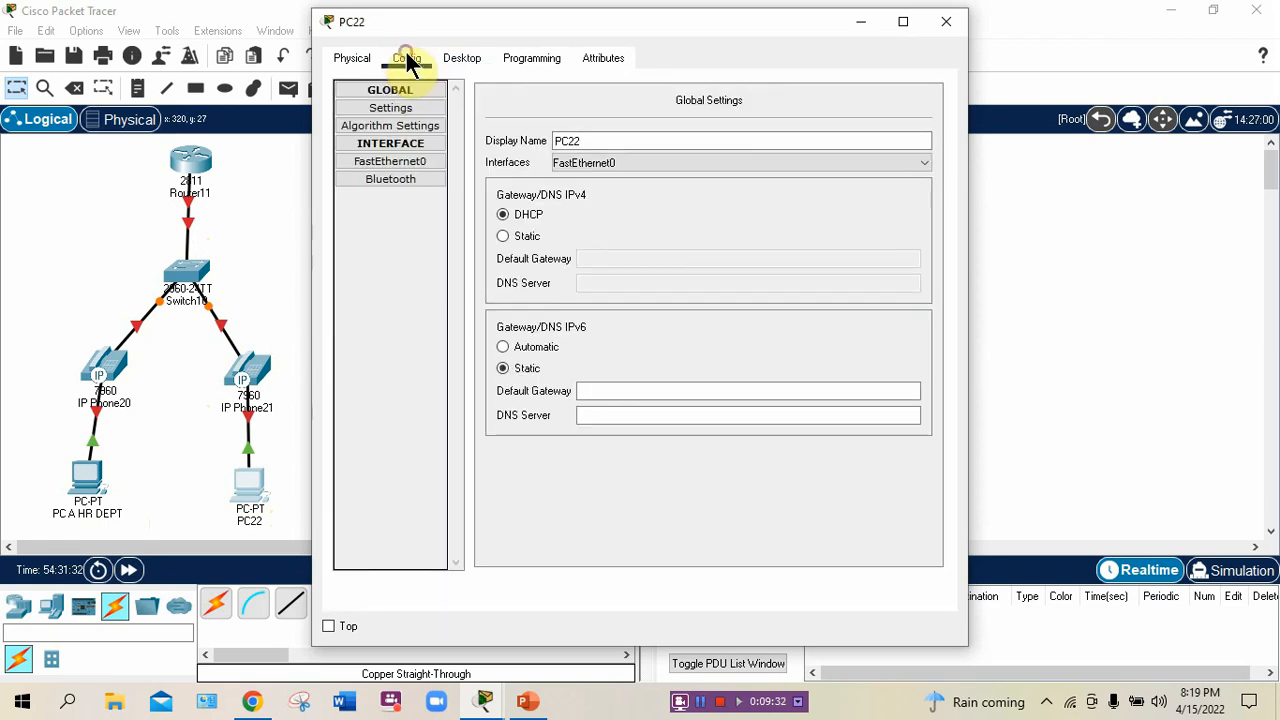
click(620, 146)
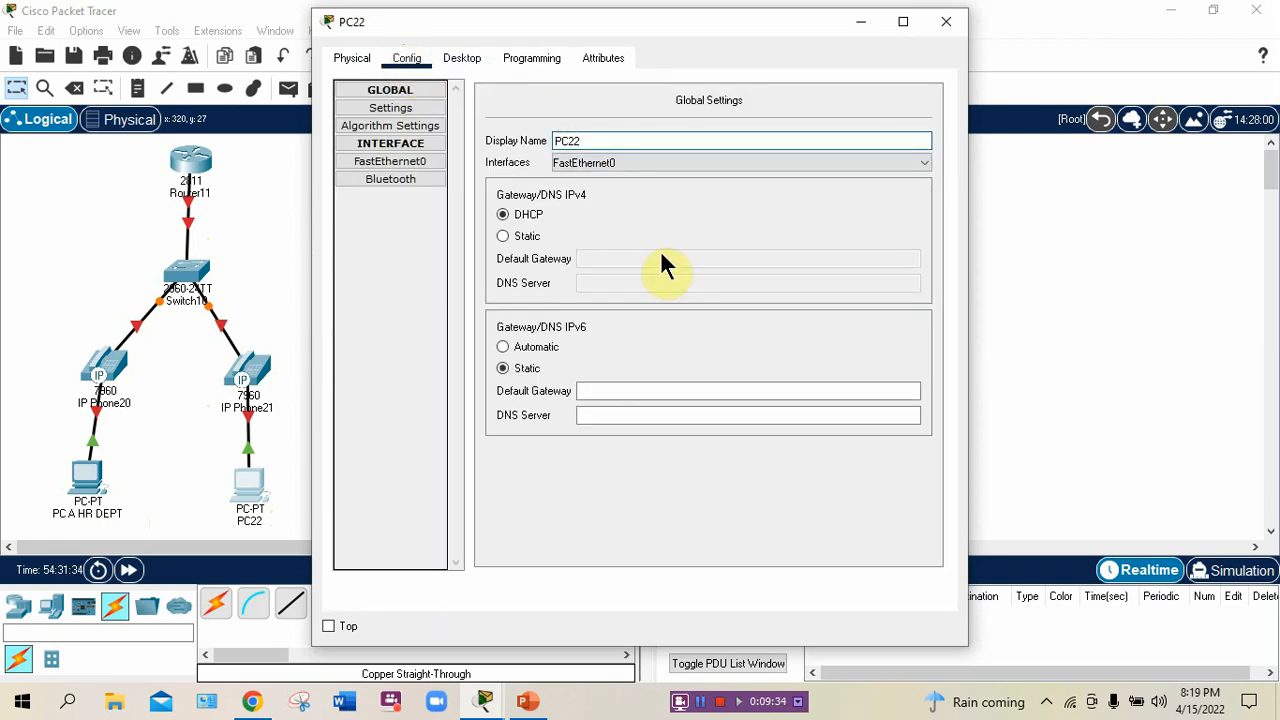
key(BackSpace)
key(BackSpace)
text(B)
click(946, 21)
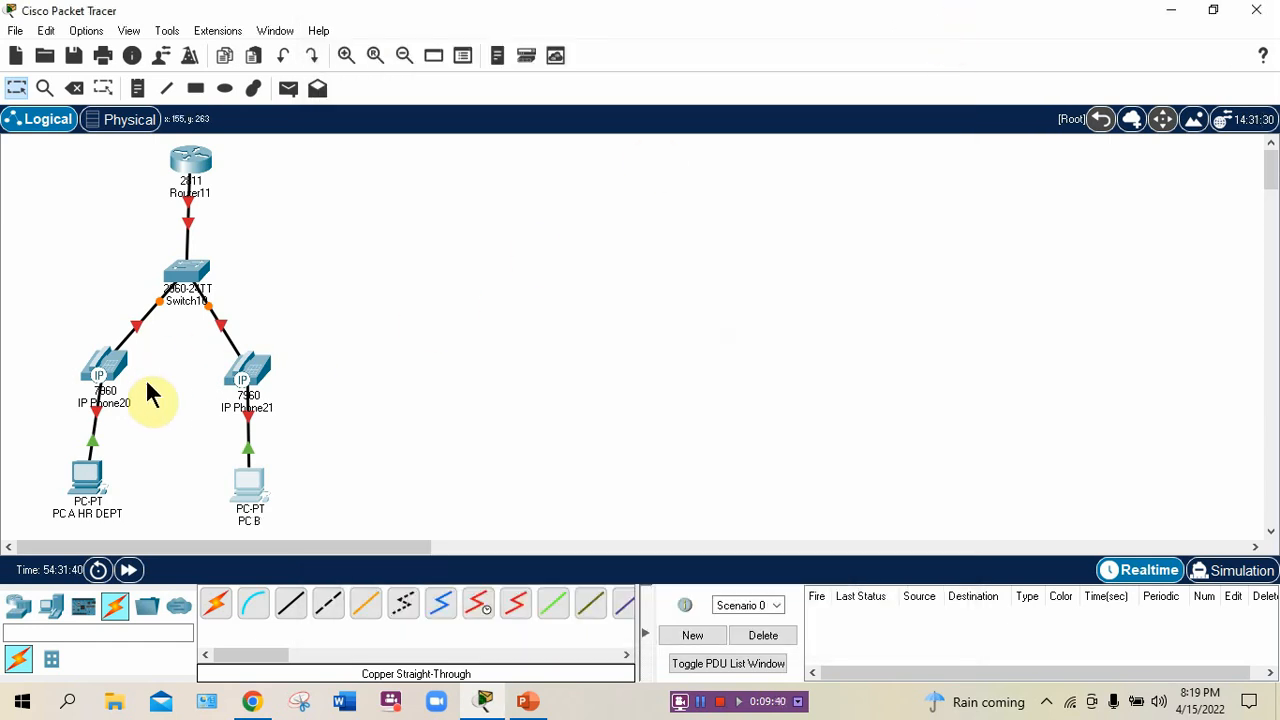
Step: Consult the VoIP slide in PowerPoint, return to Packet Tracer, and plug the power adapter into IP Phone20's power jack
click(527, 701)
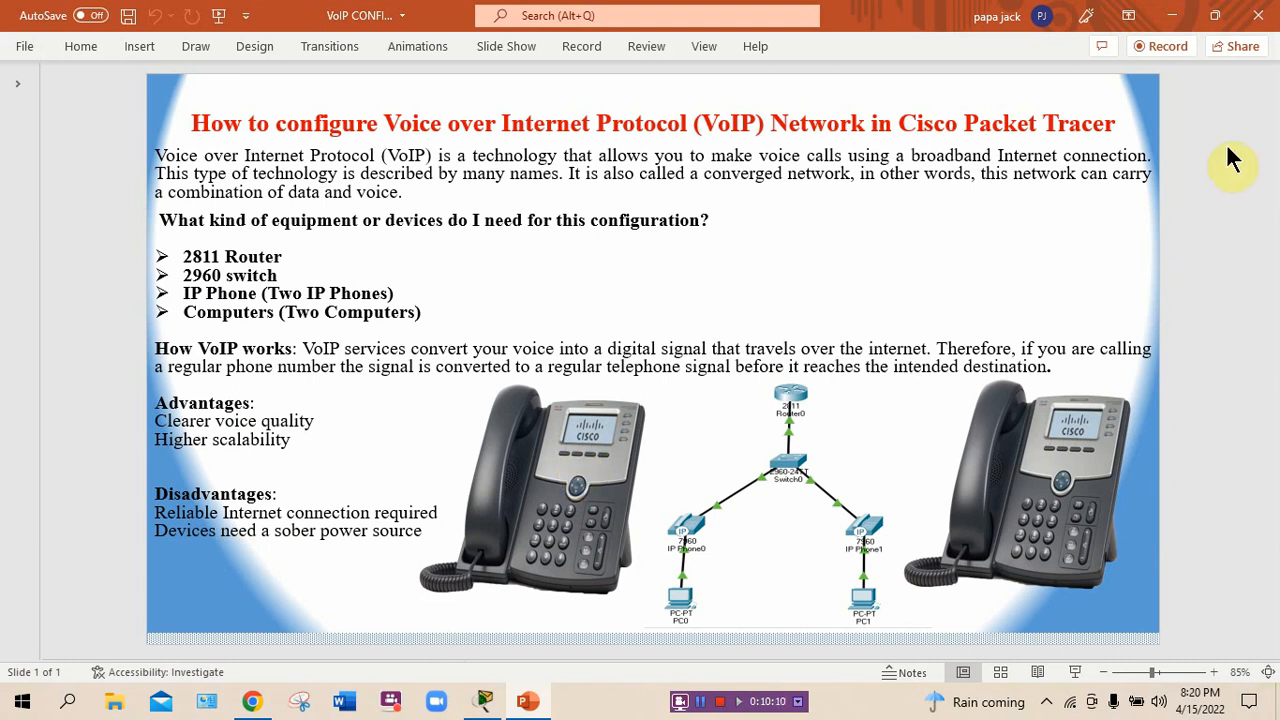
click(1170, 15)
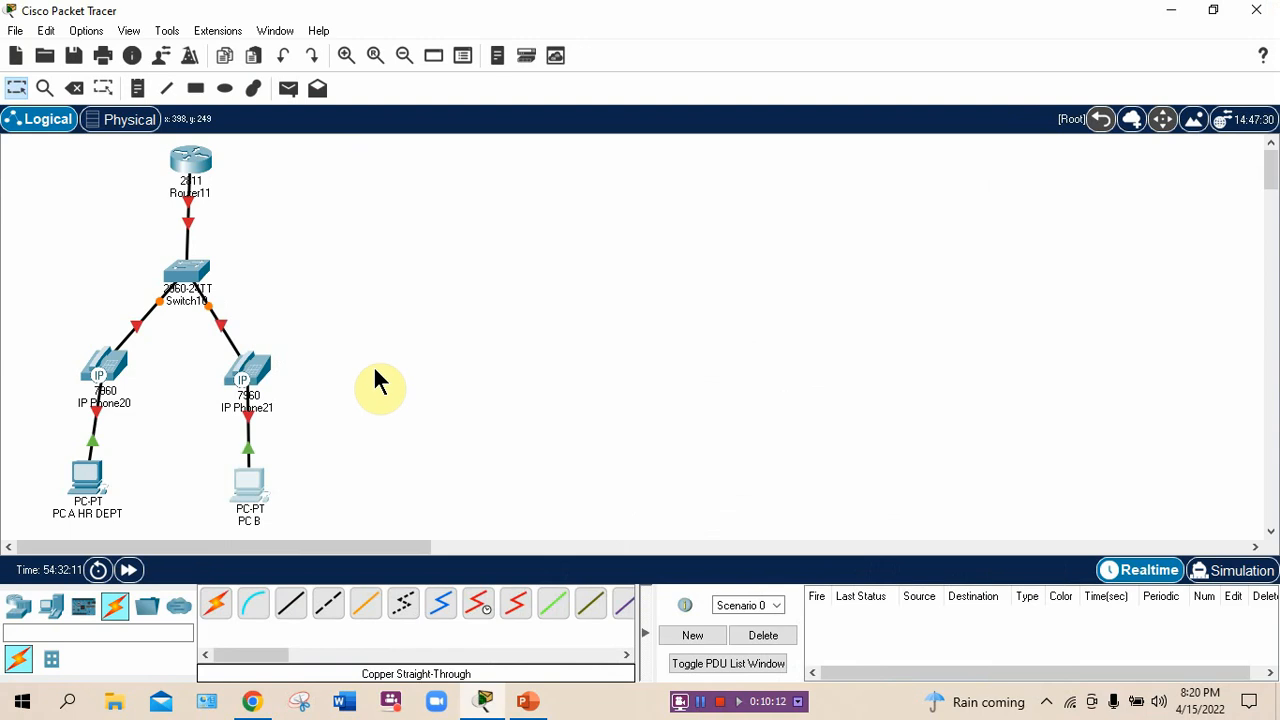
click(110, 360)
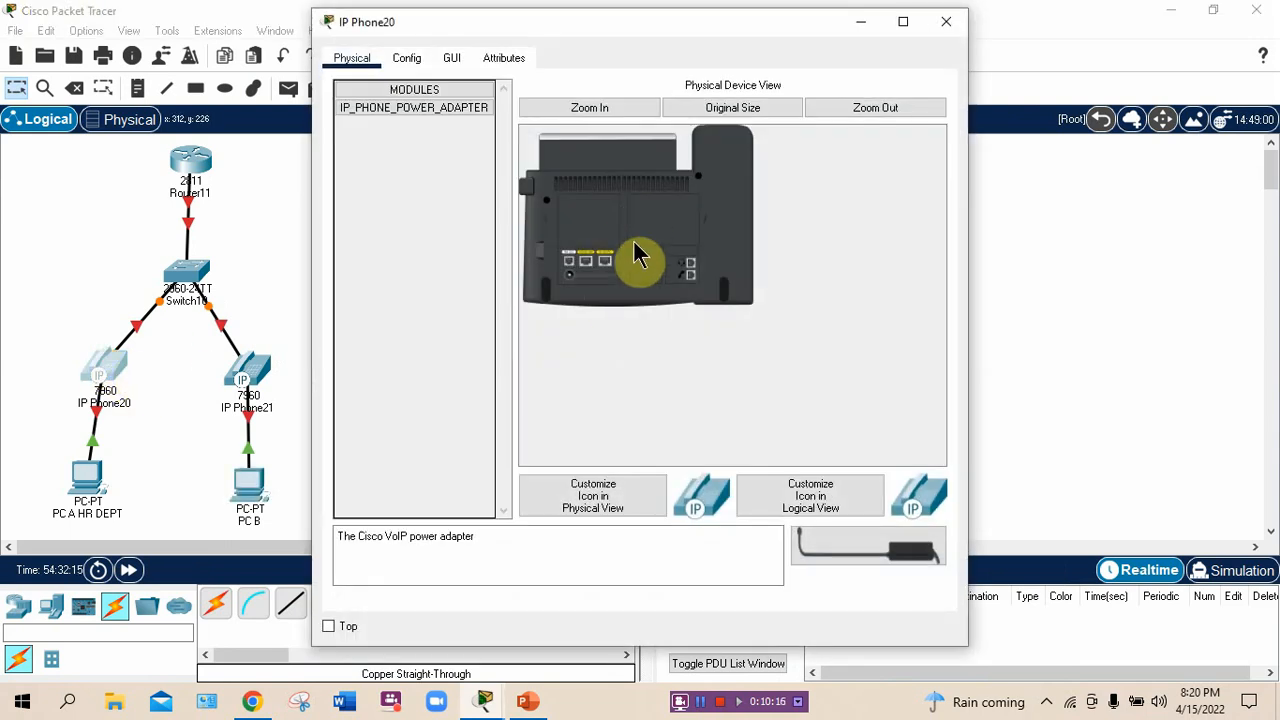
click(607, 108)
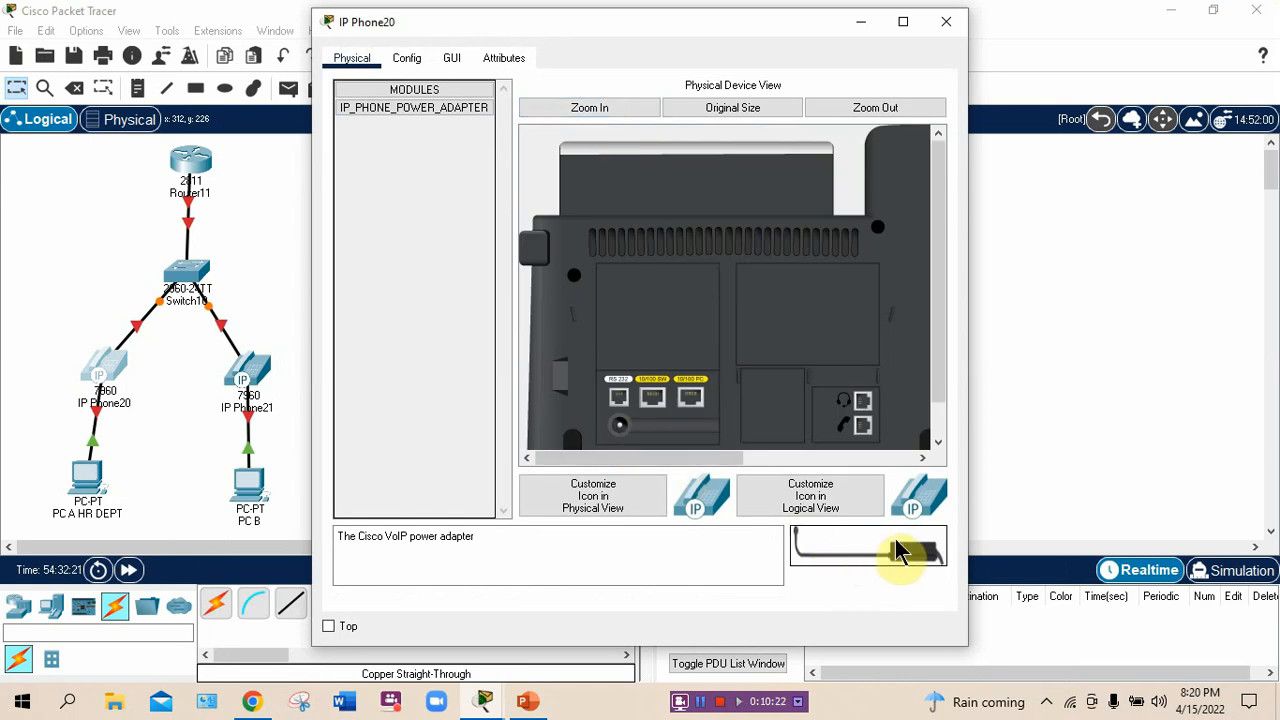
drag(905, 548, 623, 427)
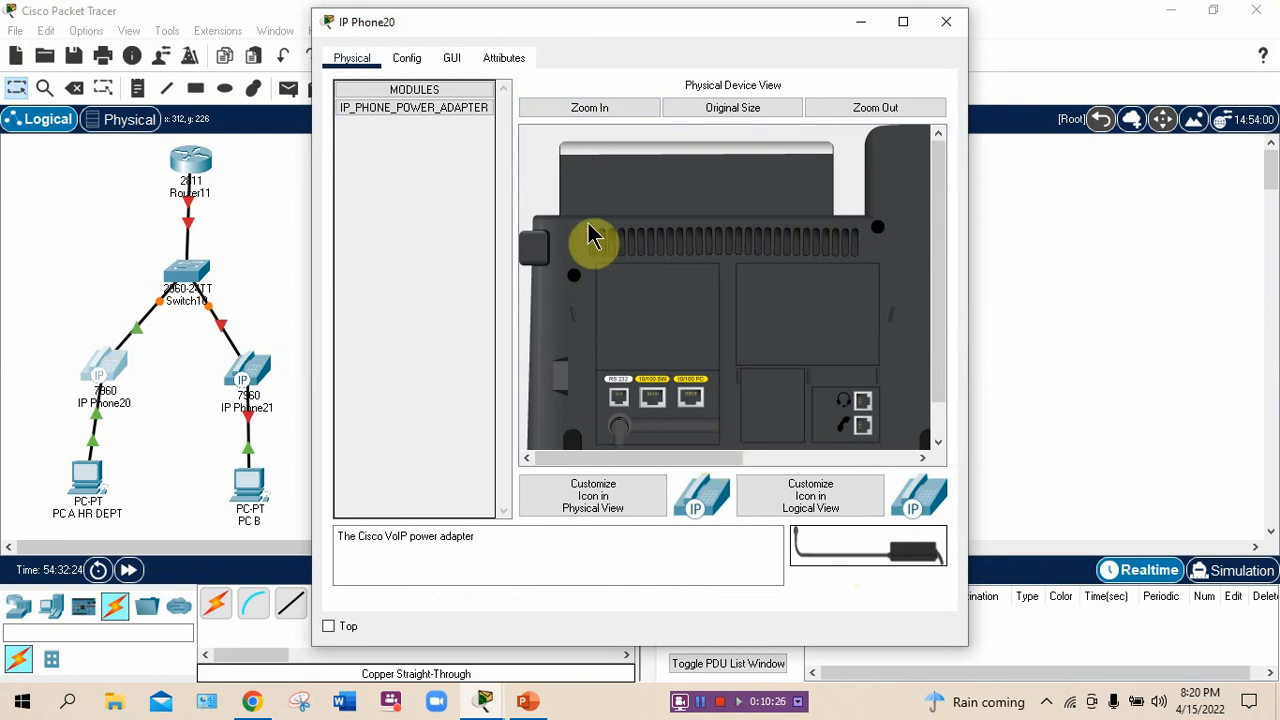
click(878, 109)
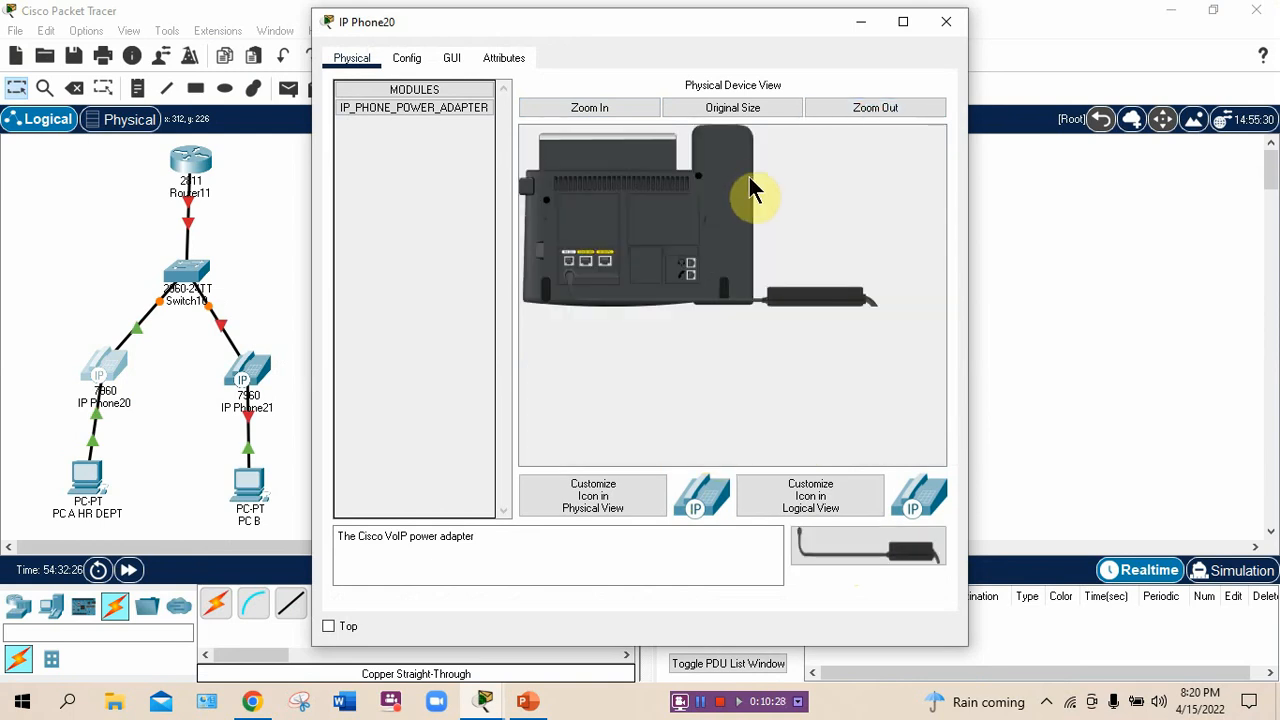
Step: Change IP Phone20's display name to "IP Phone 1" and close its device window
click(408, 59)
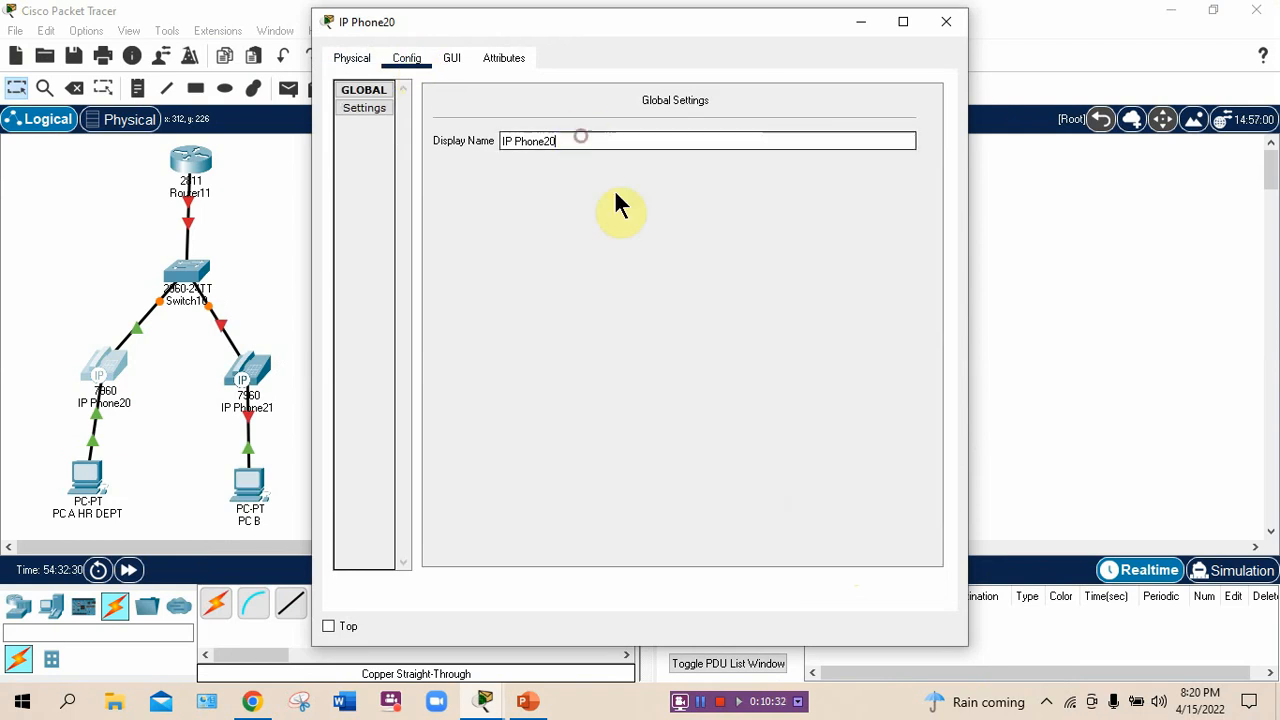
key(BackSpace)
key(BackSpace)
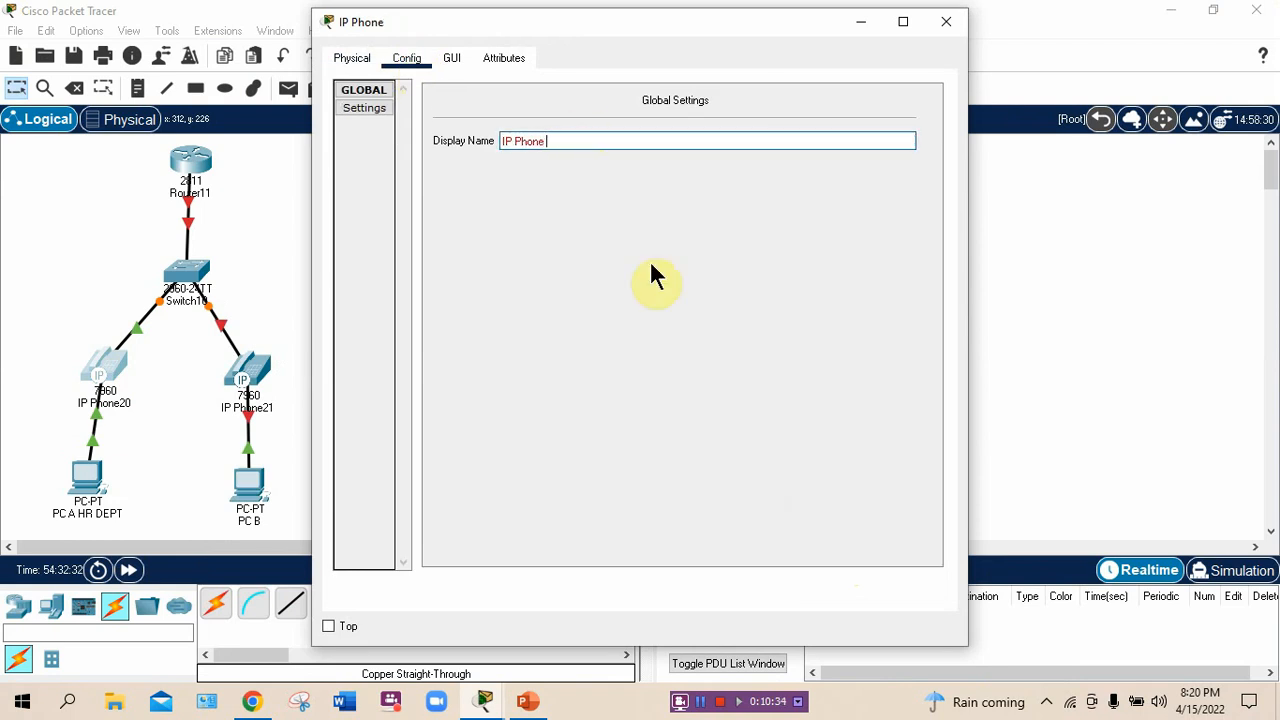
text(1)
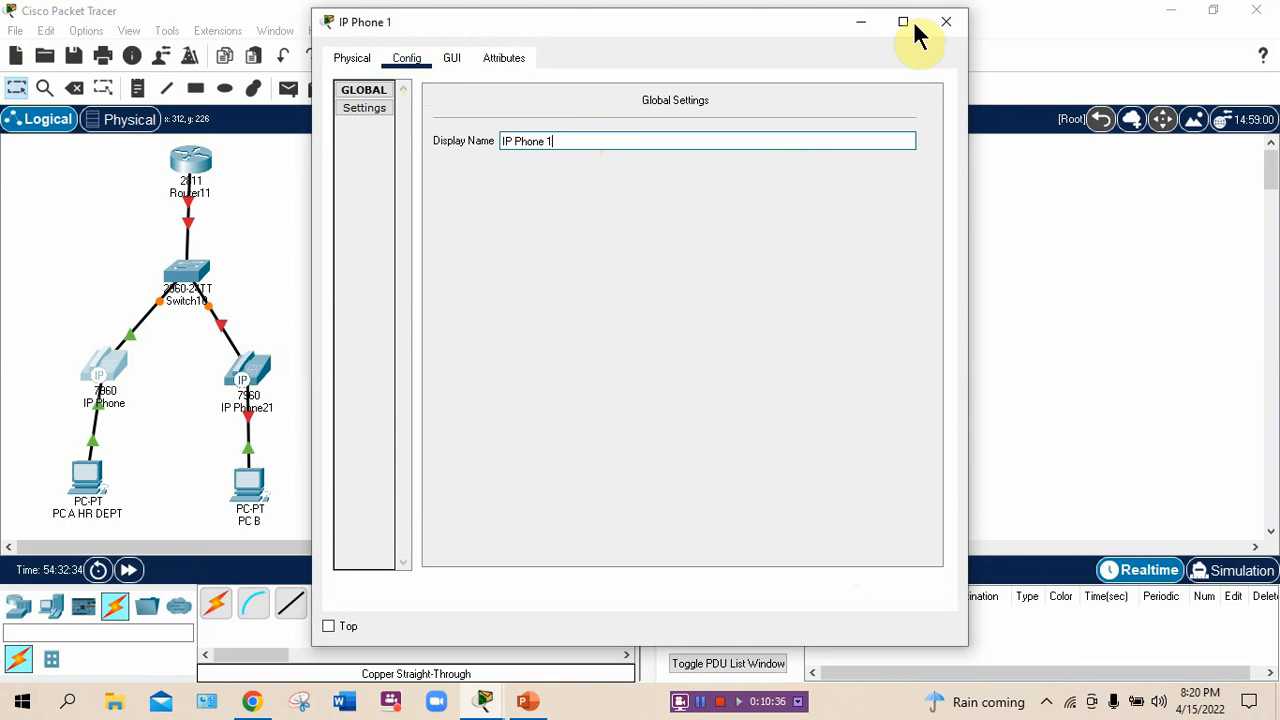
click(948, 22)
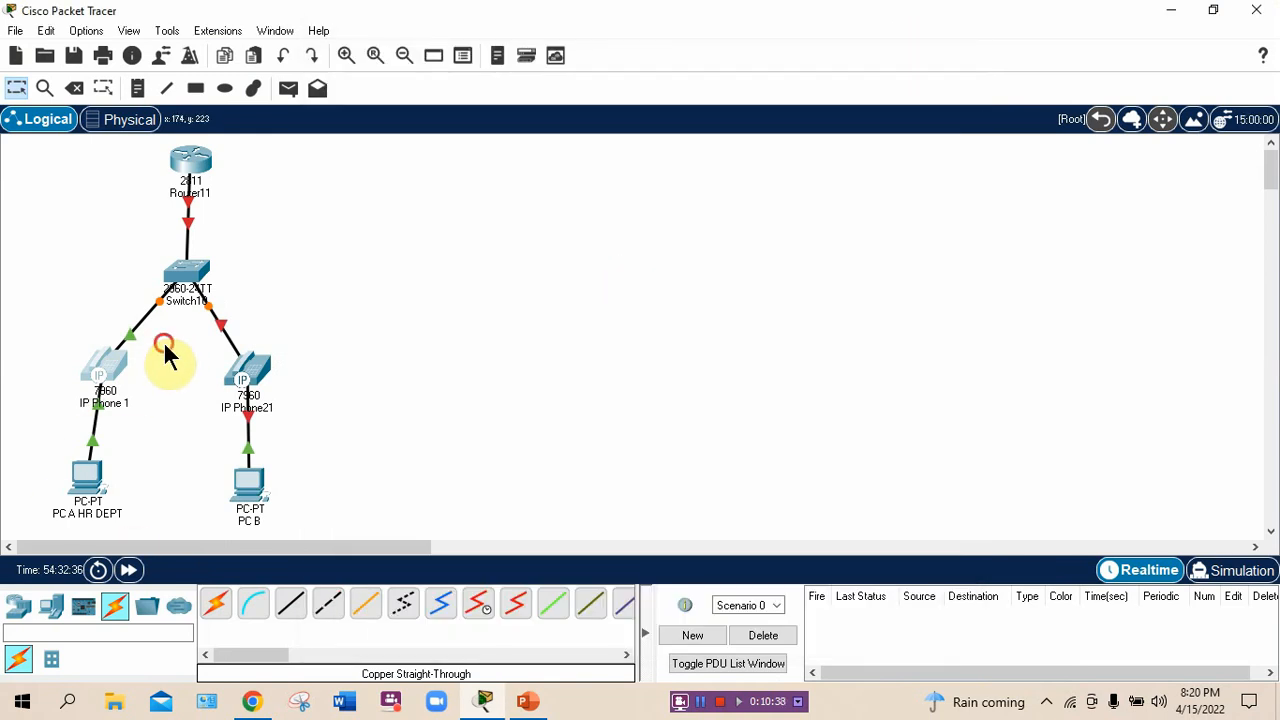
Step: Plug the power adapter into the power jack on the back of IP Phone21
click(250, 372)
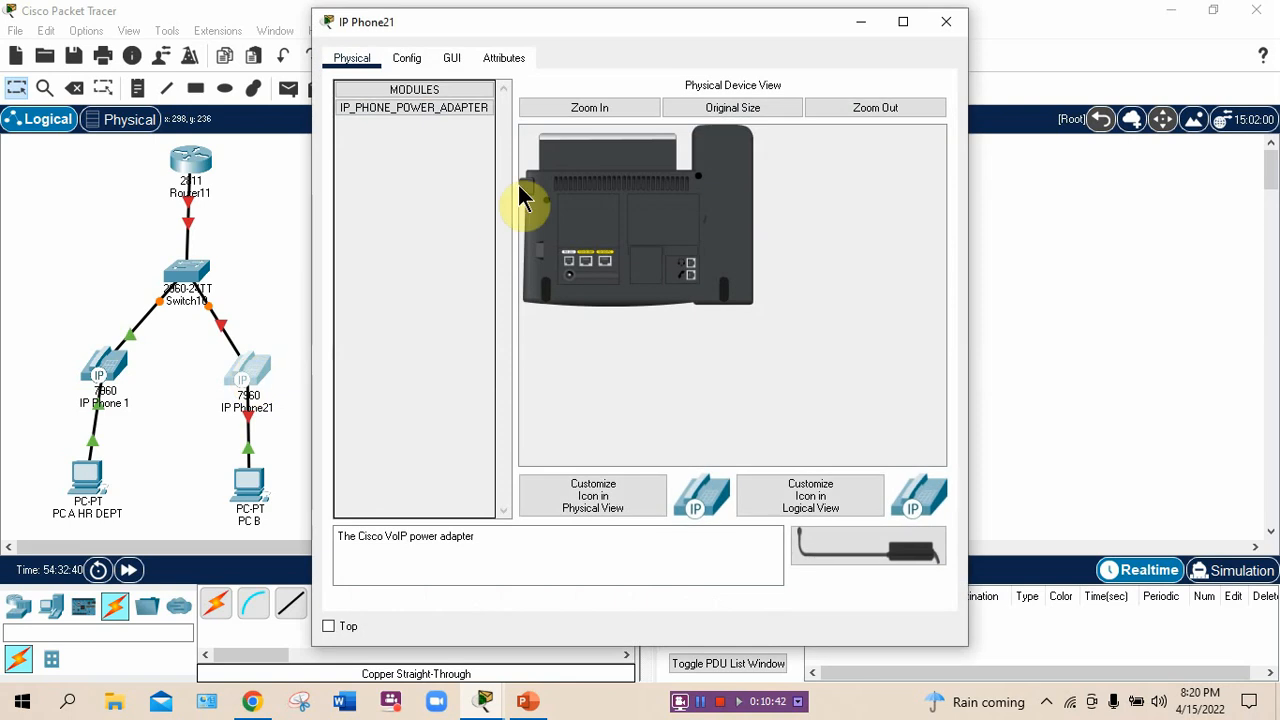
click(591, 108)
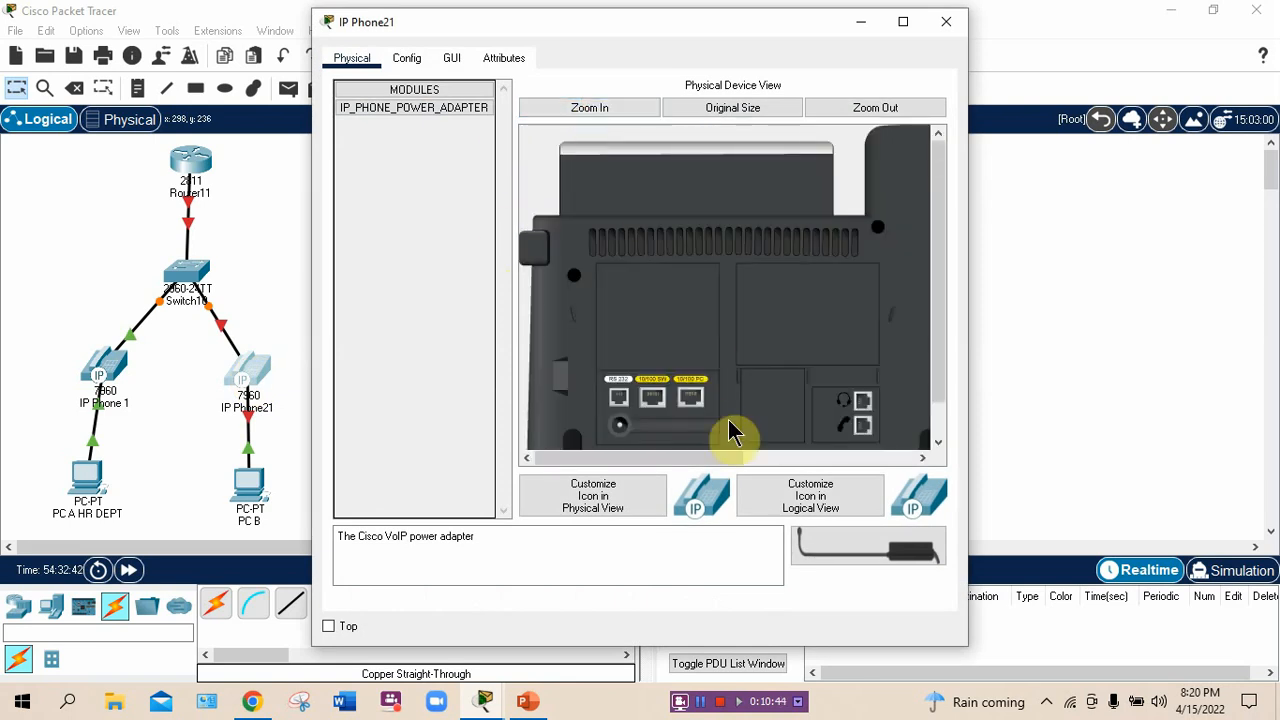
drag(877, 560, 620, 428)
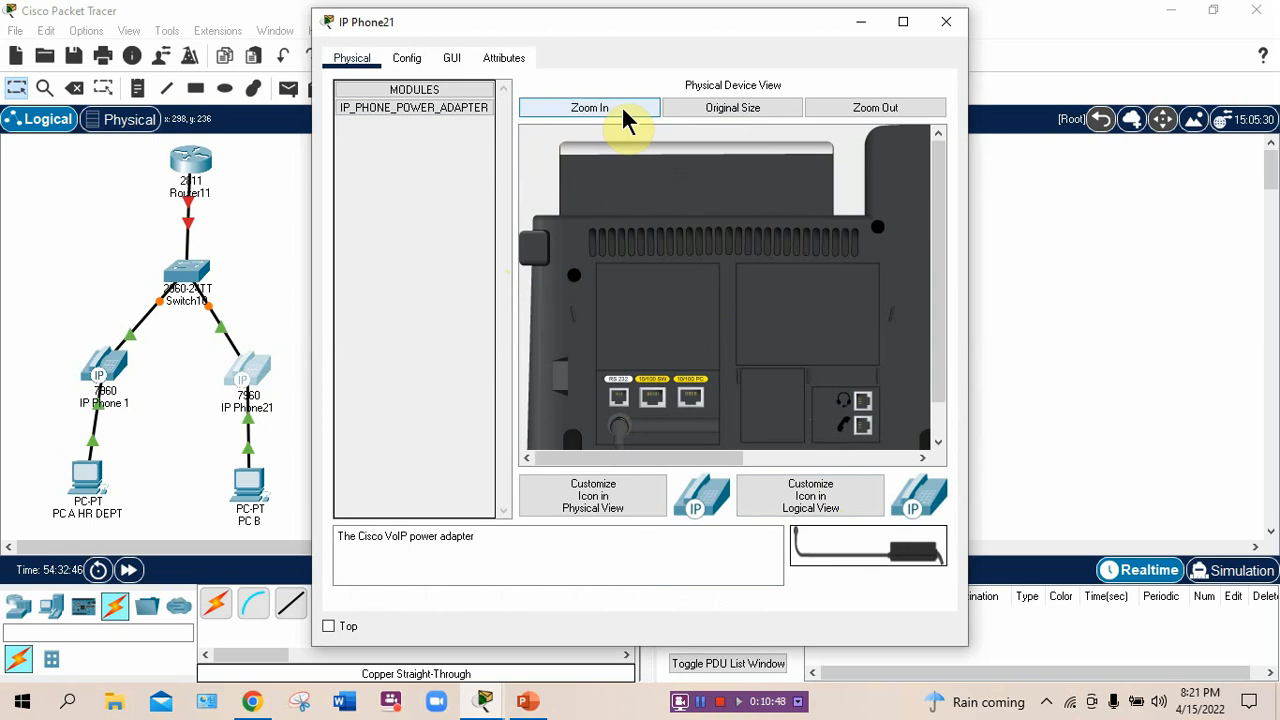
click(832, 110)
Step: Change IP Phone21's display name to "IP Phone 2" and close its device window
click(407, 58)
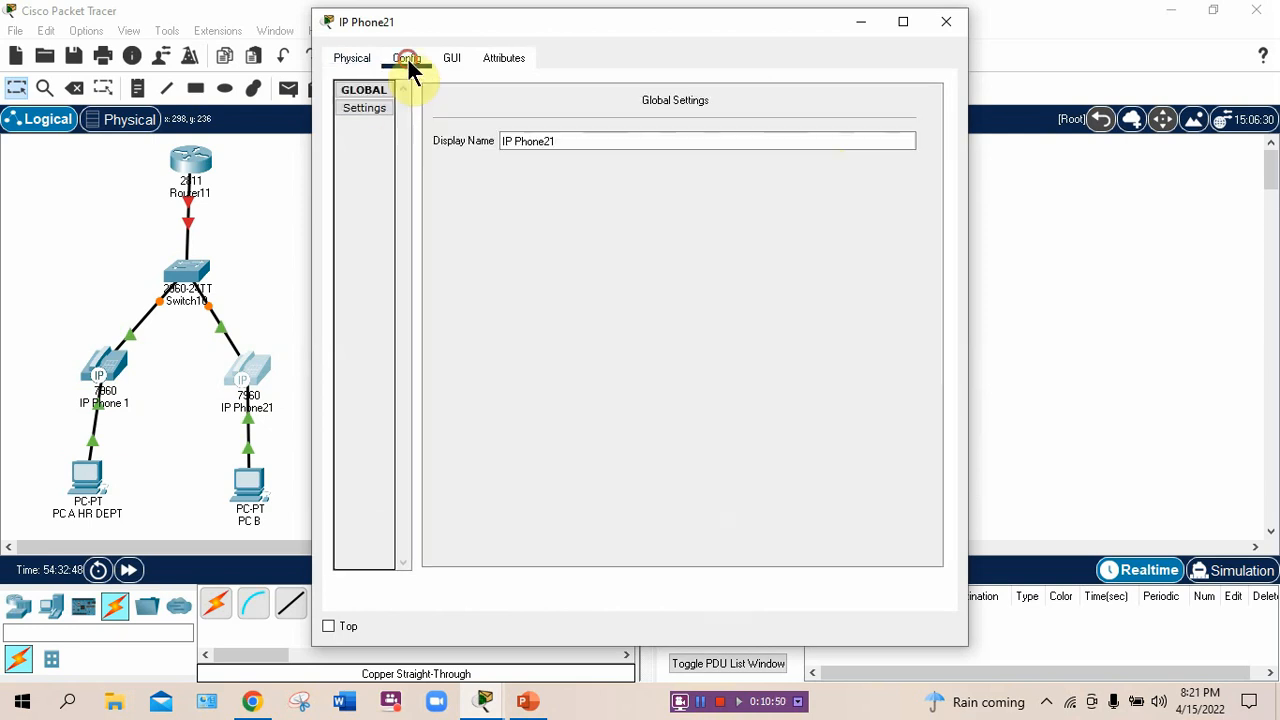
click(569, 141)
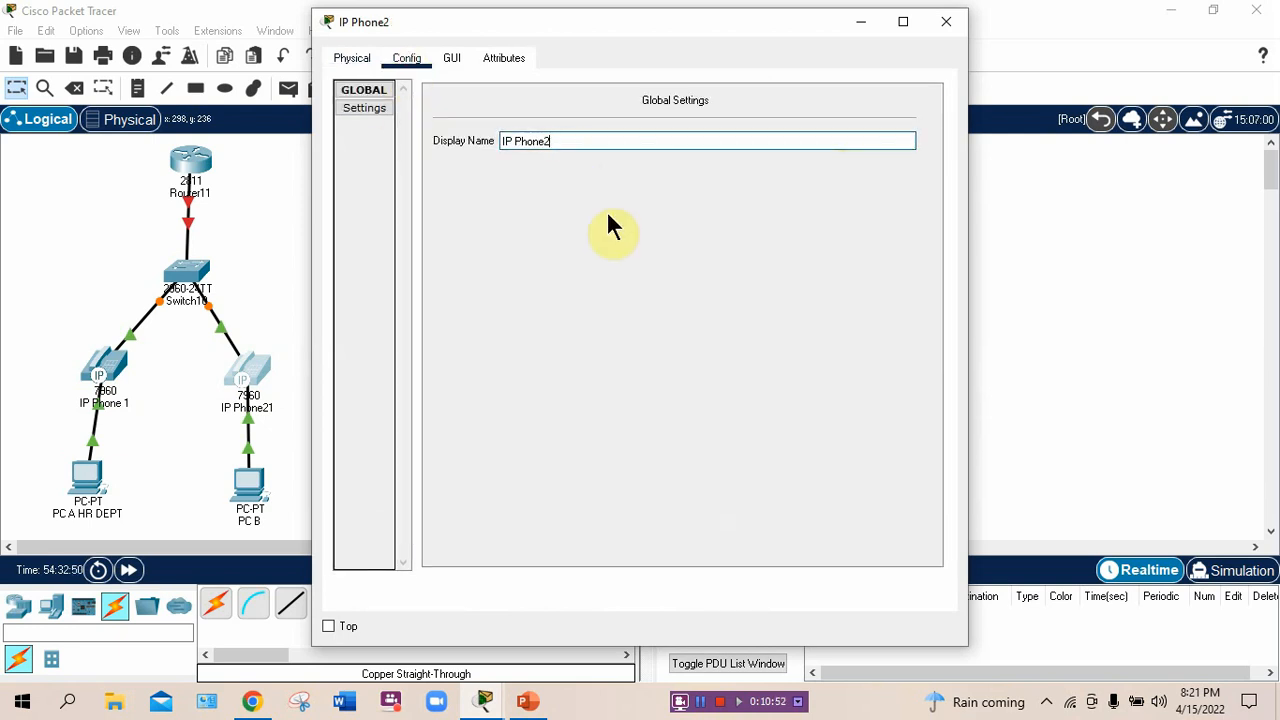
text(2)
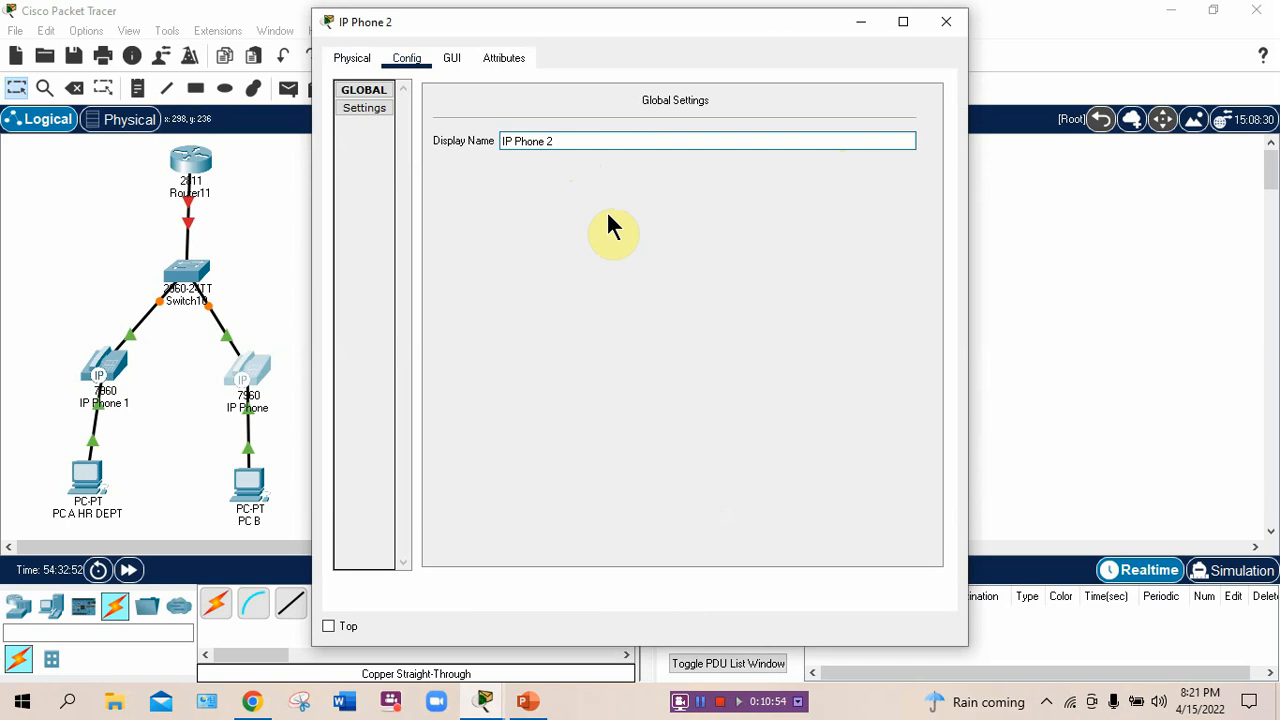
click(948, 24)
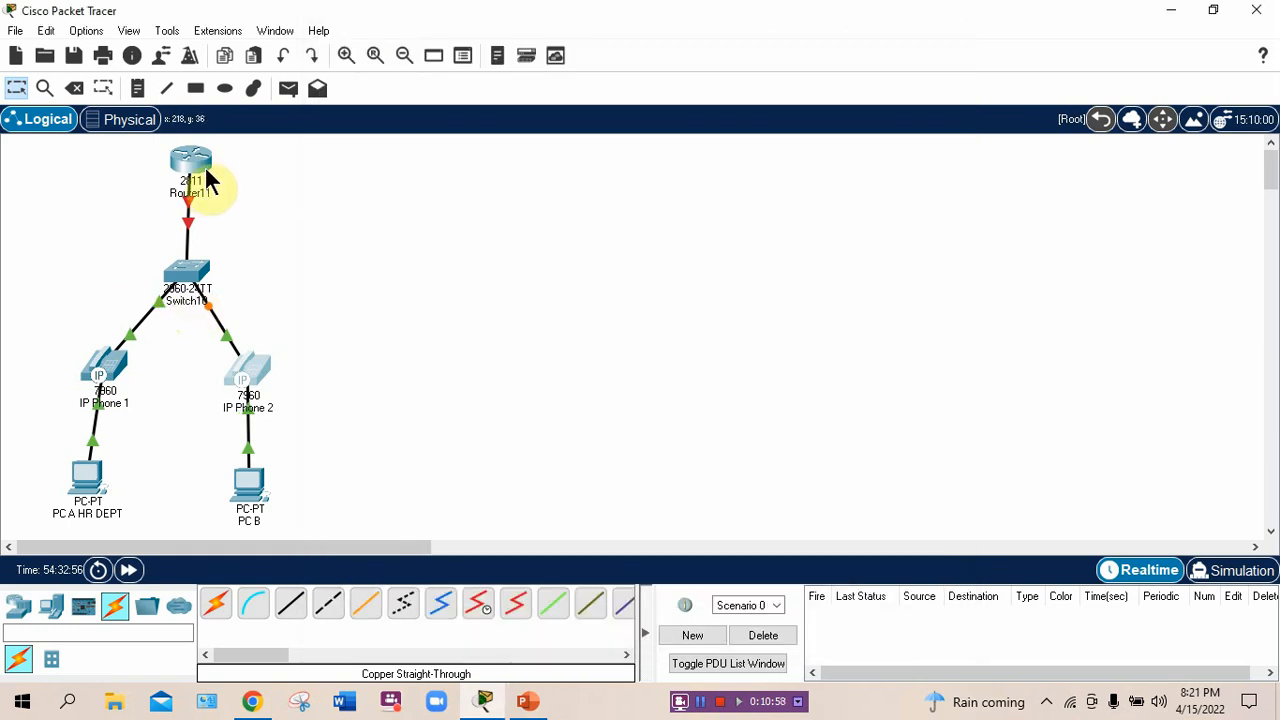
Step: Change Switch10's display name to "Switch B" and close its device window
click(186, 279)
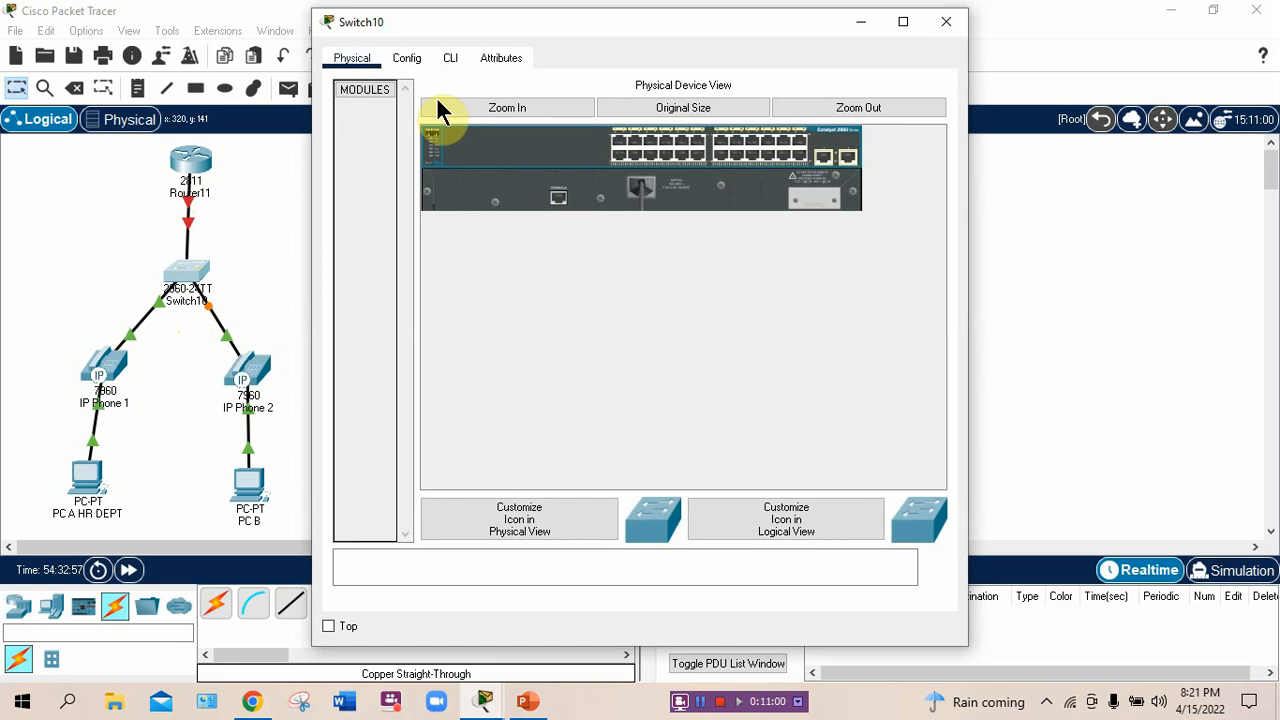
click(418, 62)
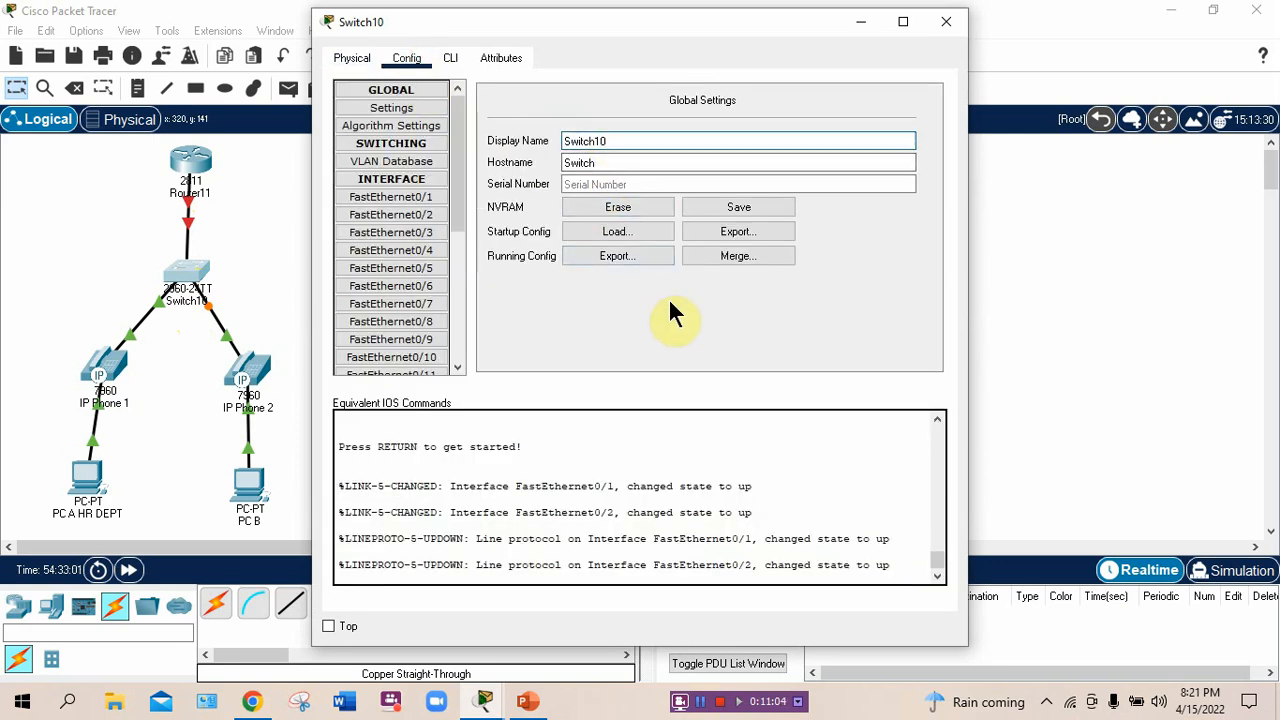
text(B)
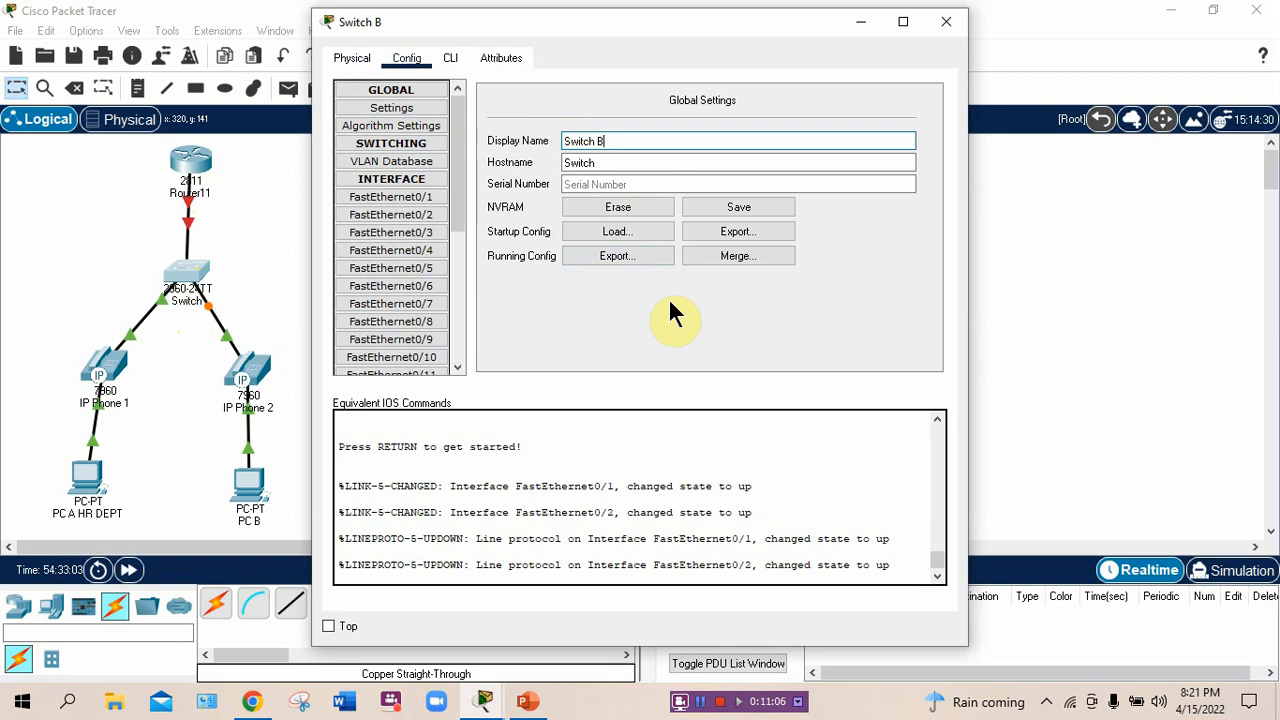
click(946, 24)
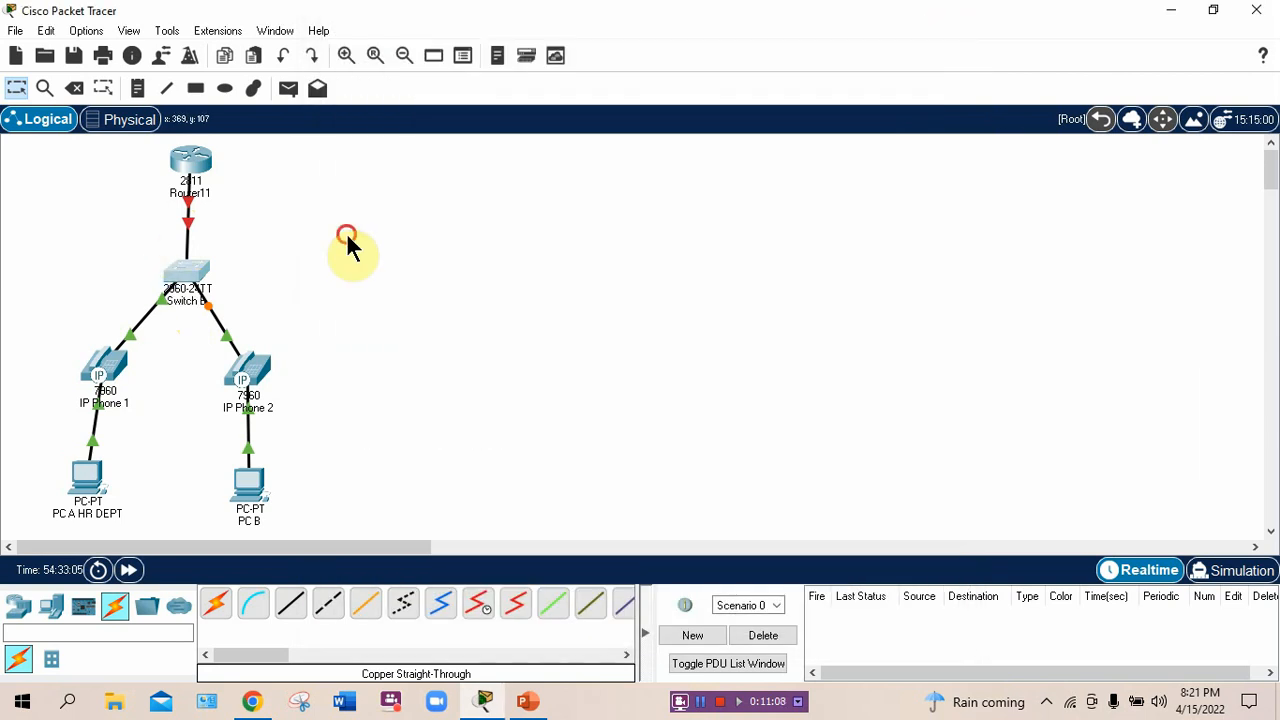
Step: Change Router11's display name to "Router A" and close its device window
click(193, 172)
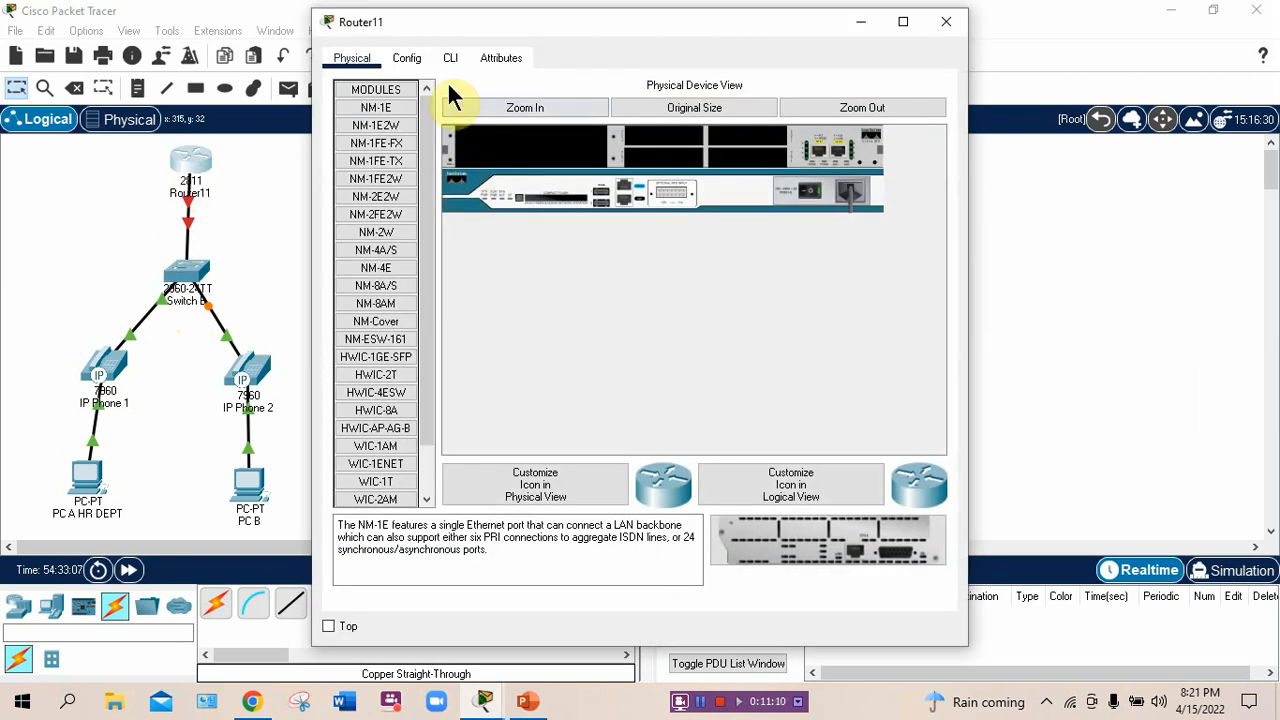
click(406, 58)
click(623, 141)
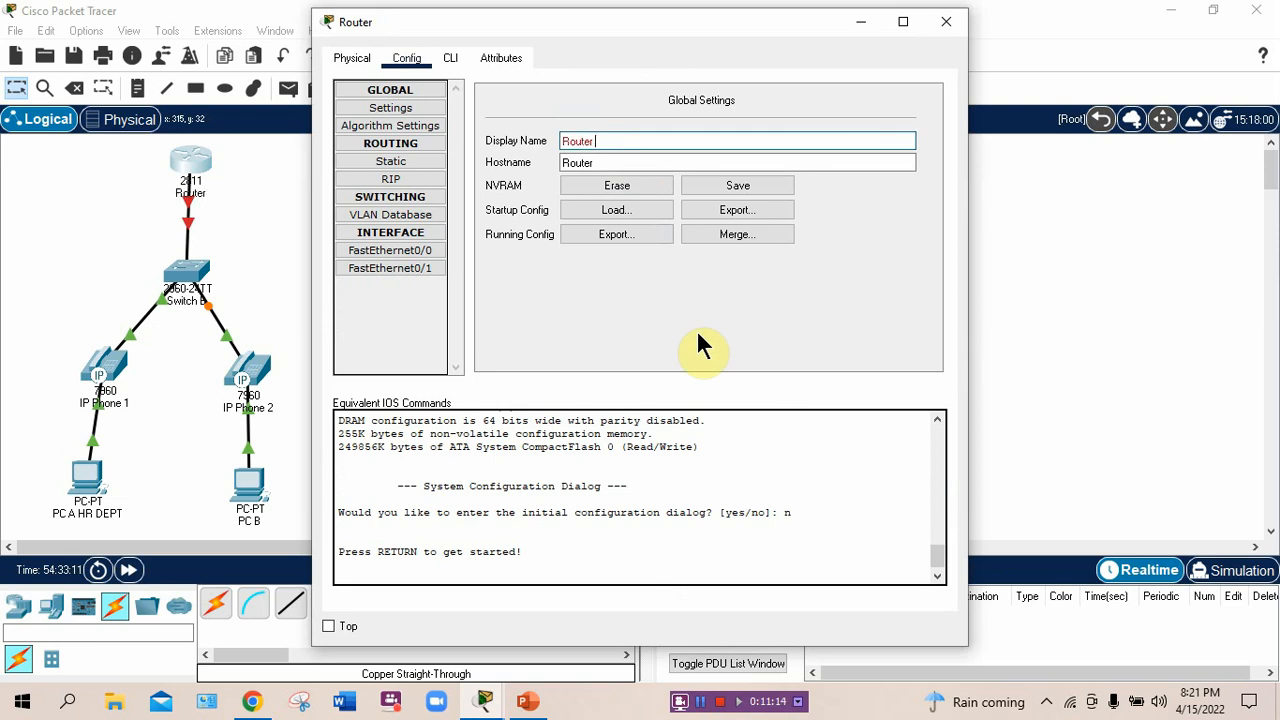
text(A)
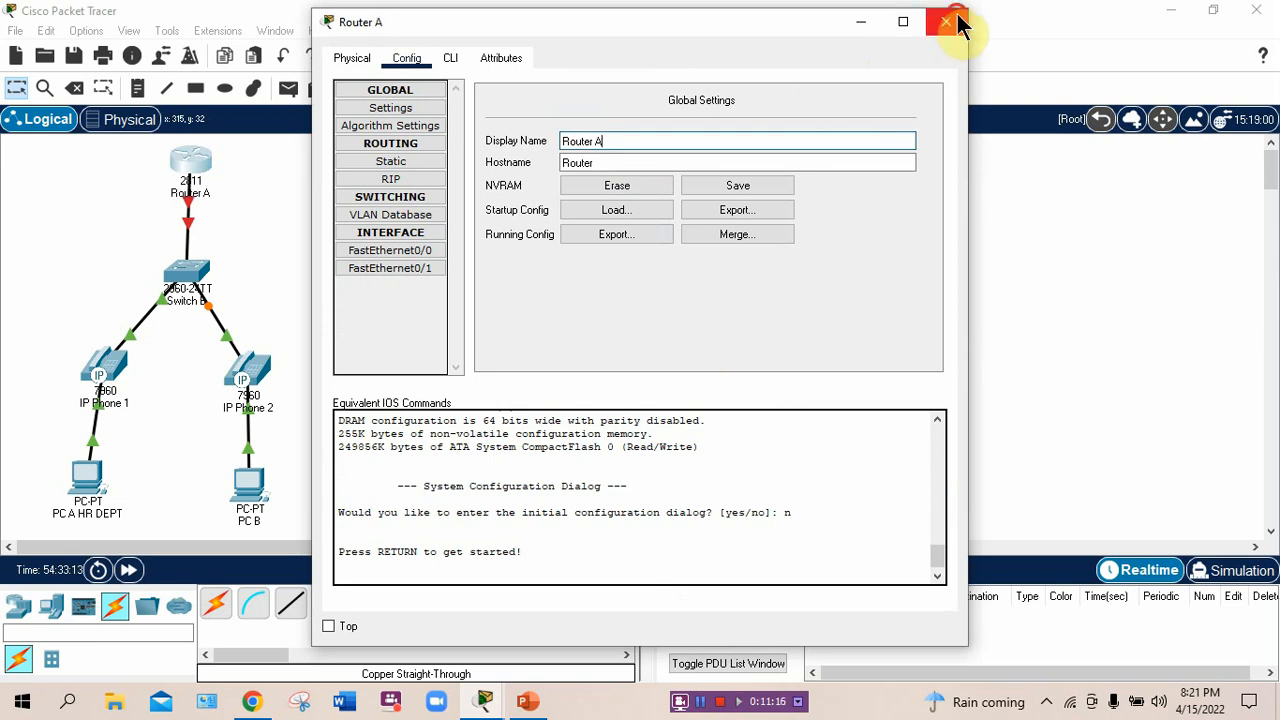
click(946, 21)
click(481, 273)
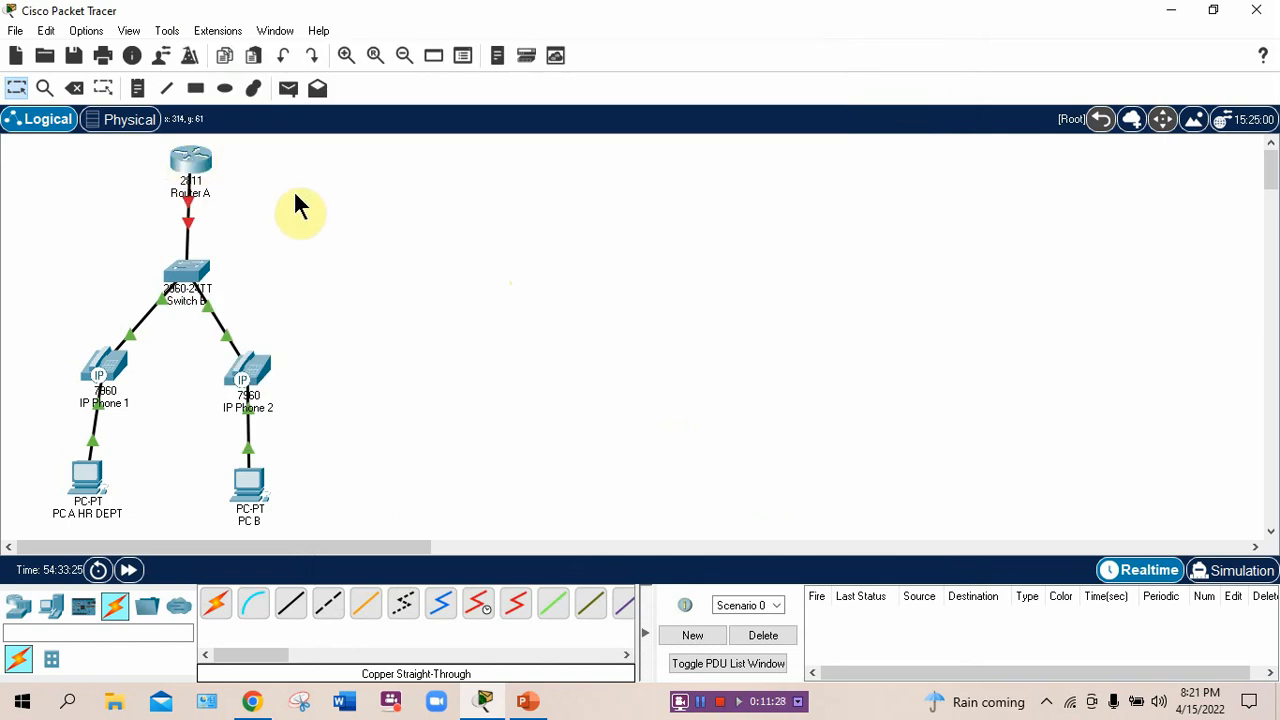
Step: Start a command-line session on Router A, and reposition and widen its window beside the topology
click(194, 168)
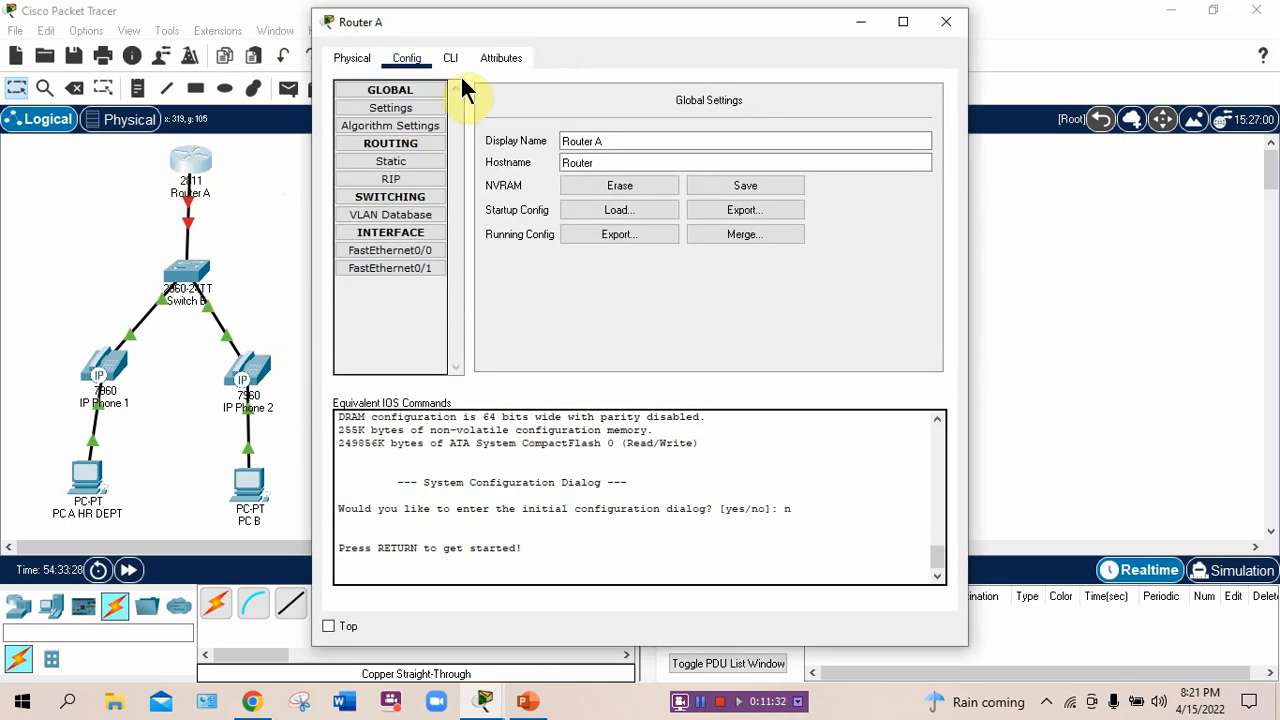
click(450, 57)
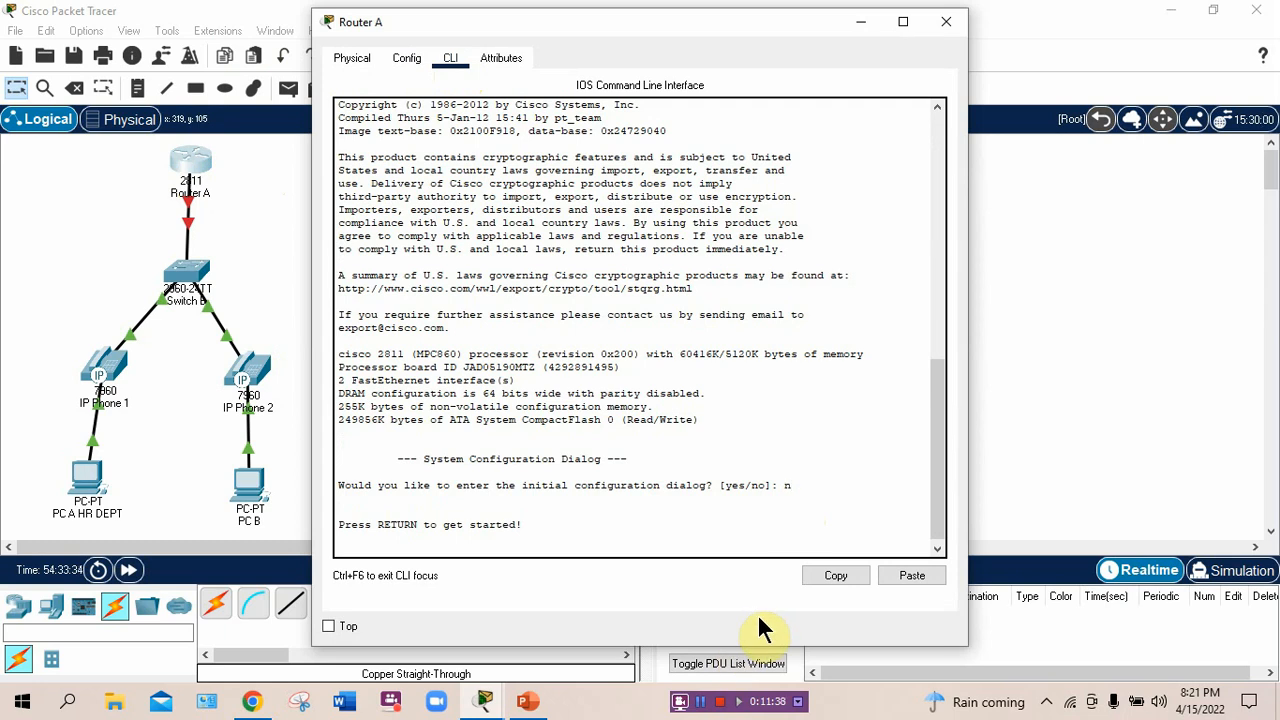
key(Return)
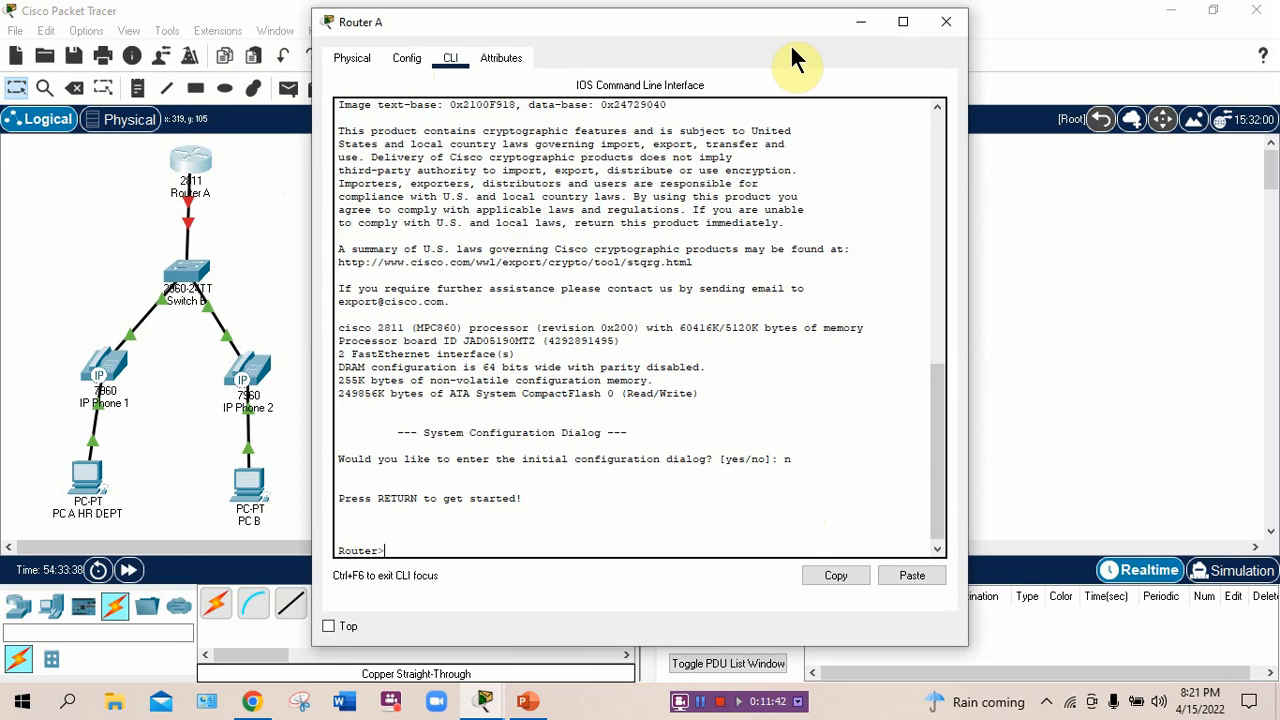
drag(790, 24, 909, 34)
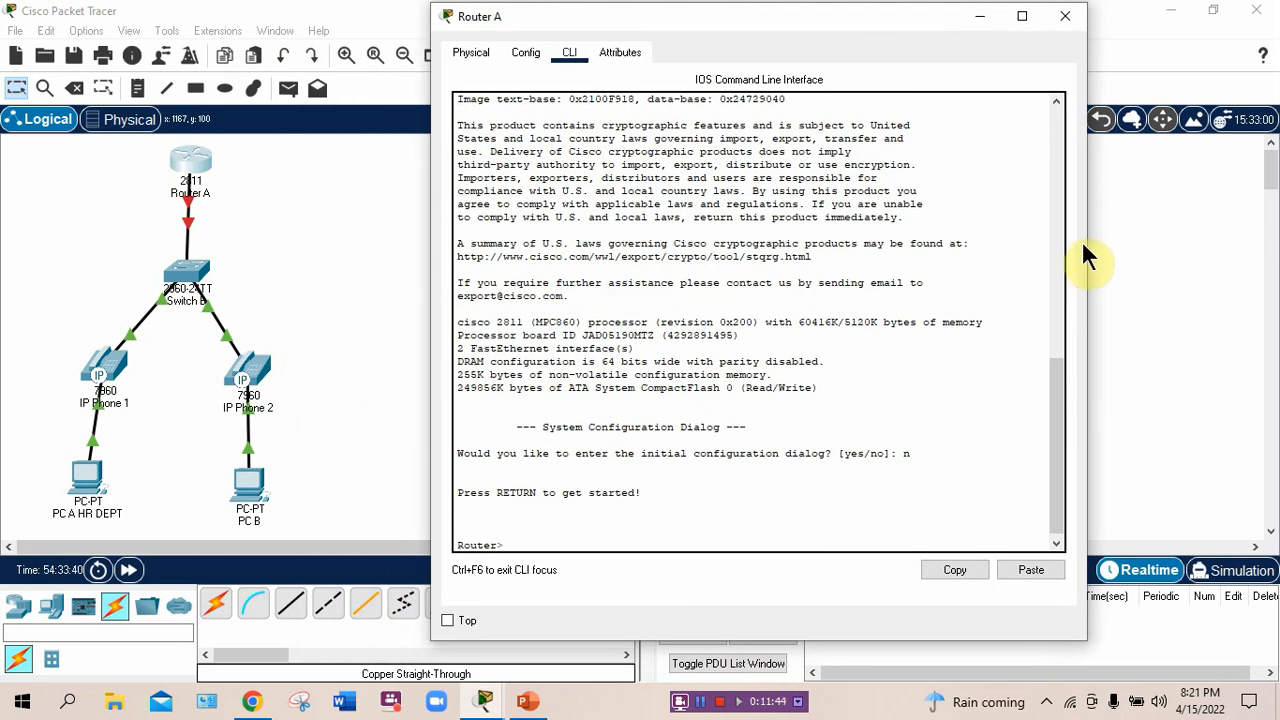
drag(1090, 244, 1270, 240)
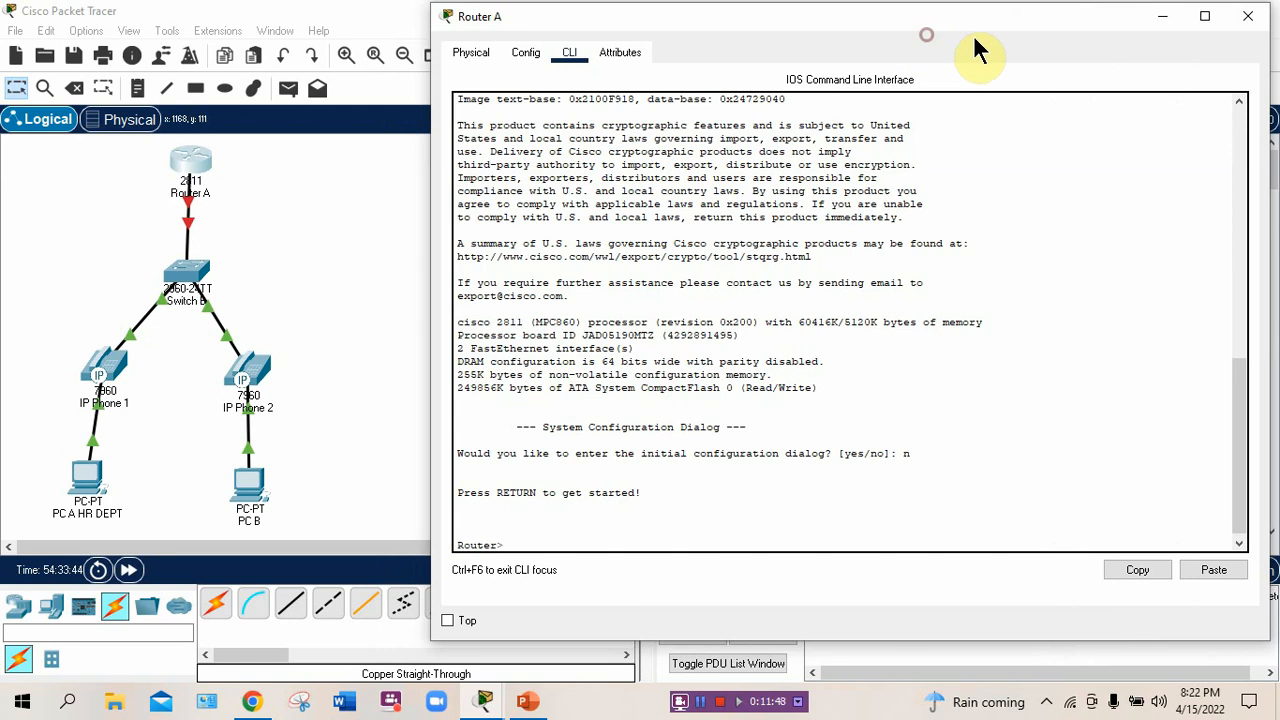
Step: Enter privileged EXEC mode on Router A and open global configuration mode from the terminal
drag(1021, 17, 1031, 17)
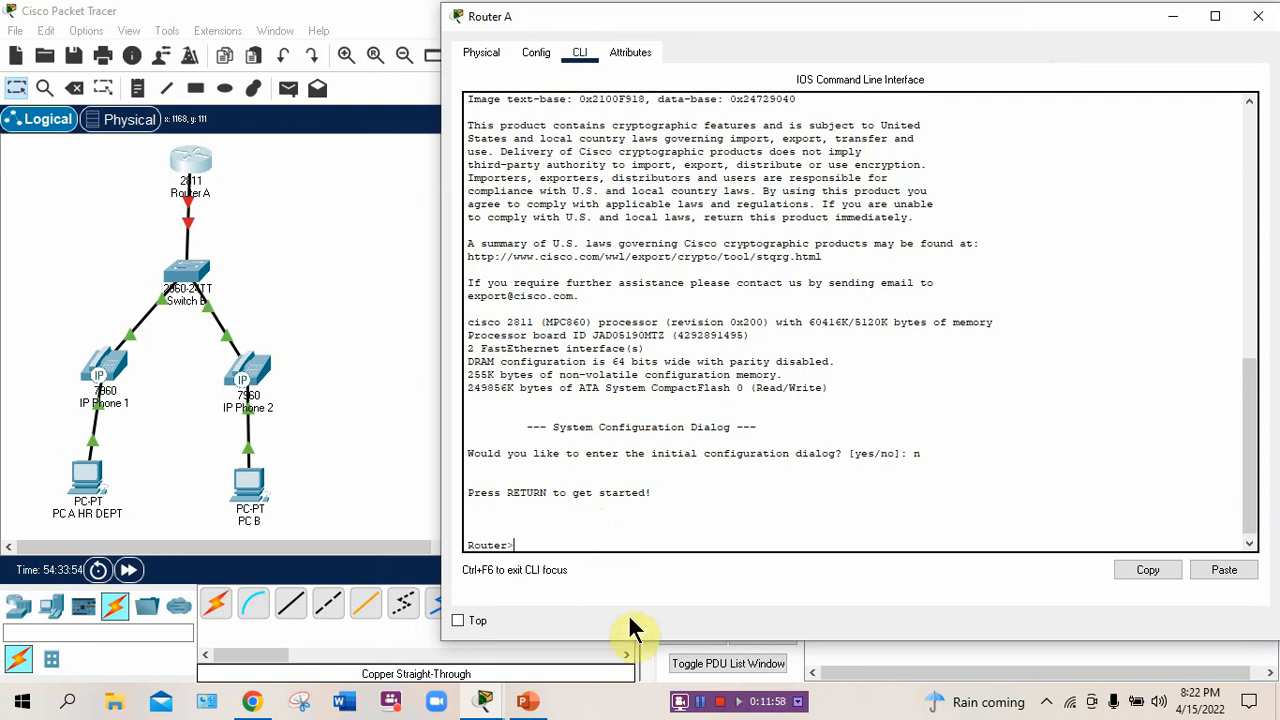
text(en)
key(Return)
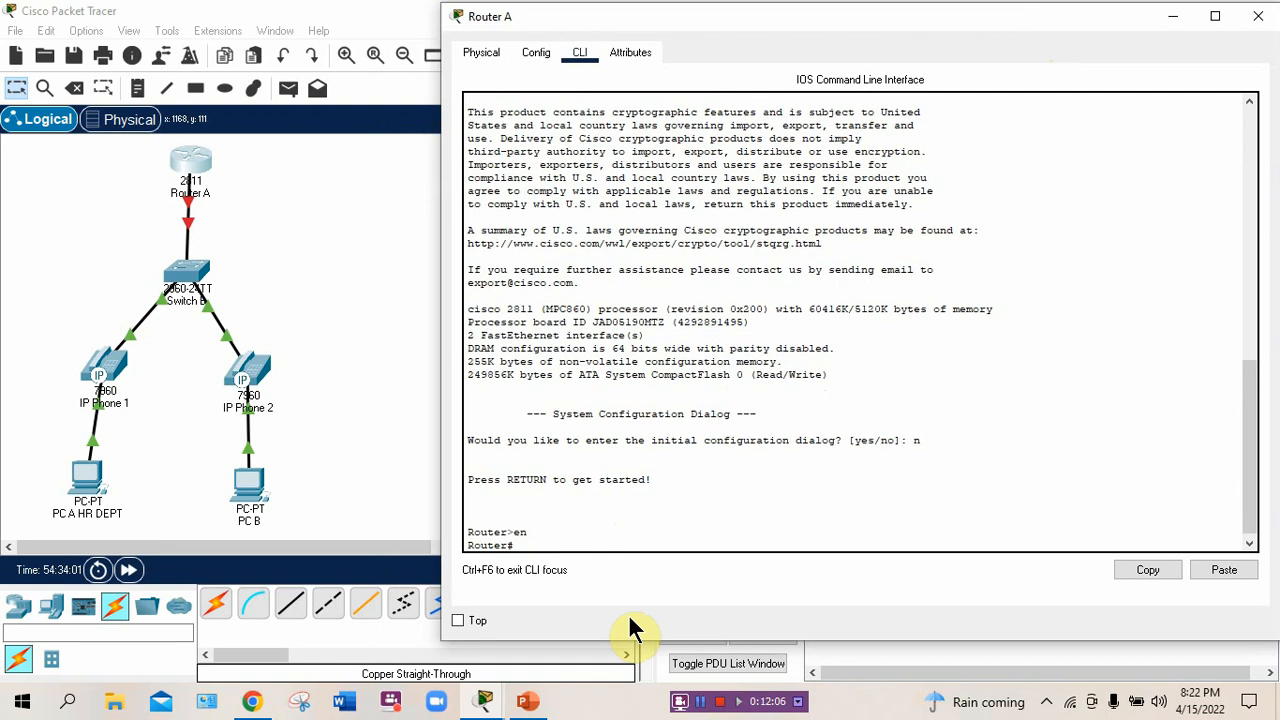
text(config t)
key(Return)
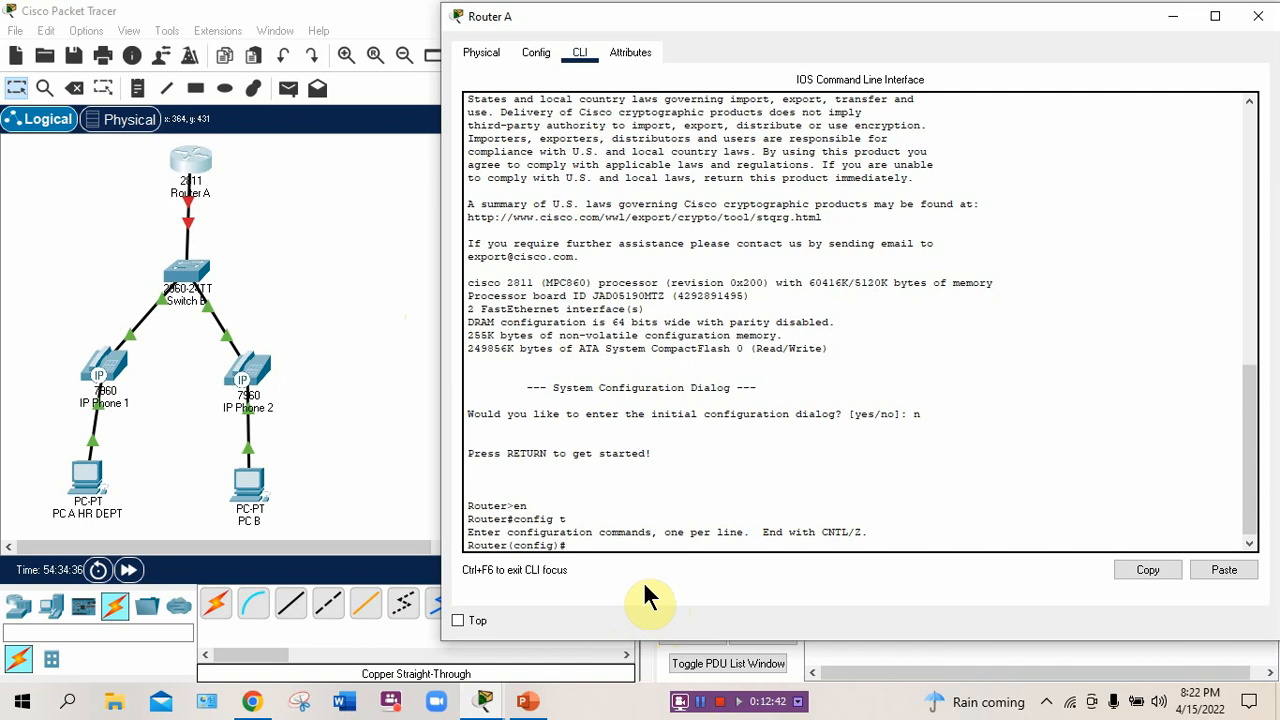
Step: Assign IP address 192.168.10.1 with mask 255.255.255.0 to Router A's interface fa0/0
text(int fa)
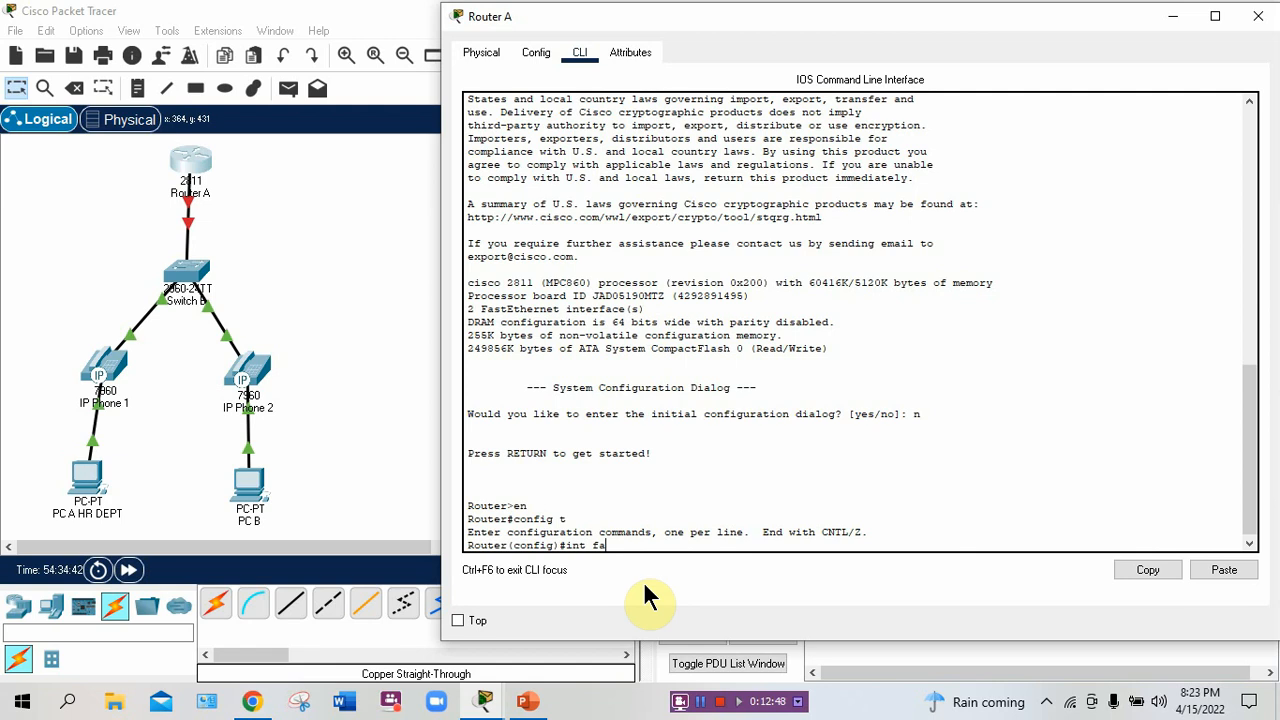
text(0/0)
key(Return)
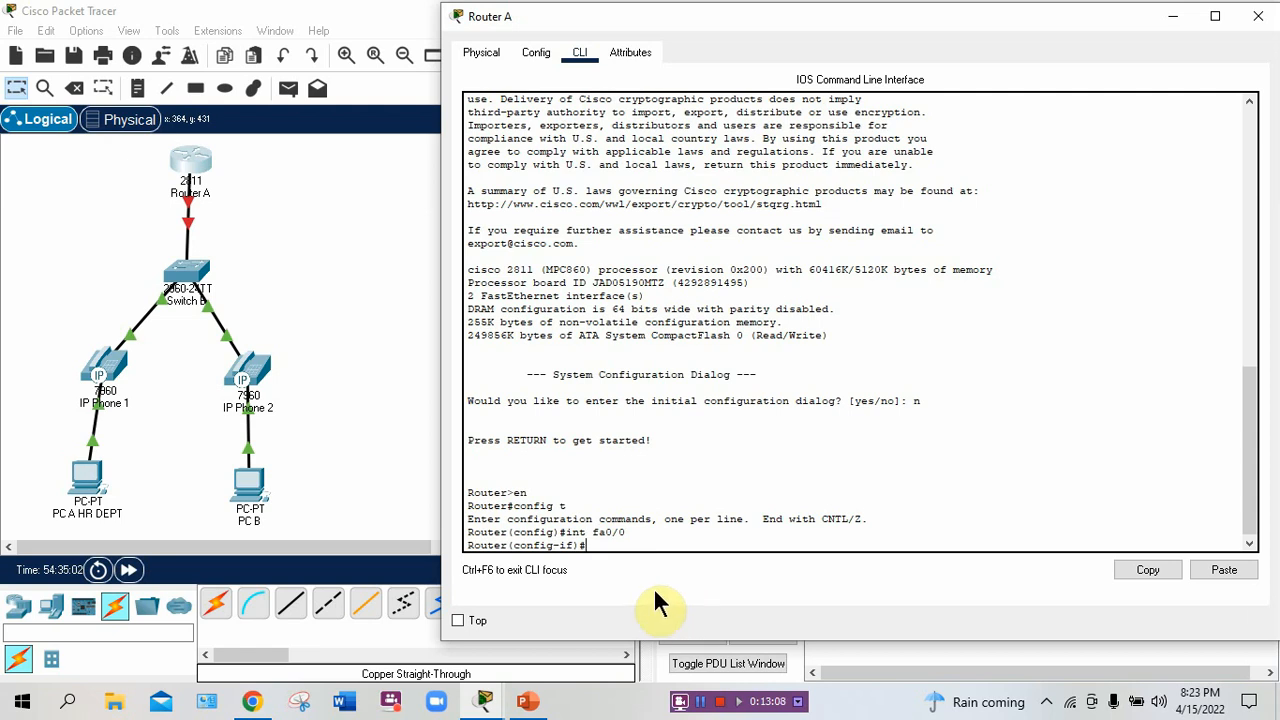
text(ip address 192.168.)
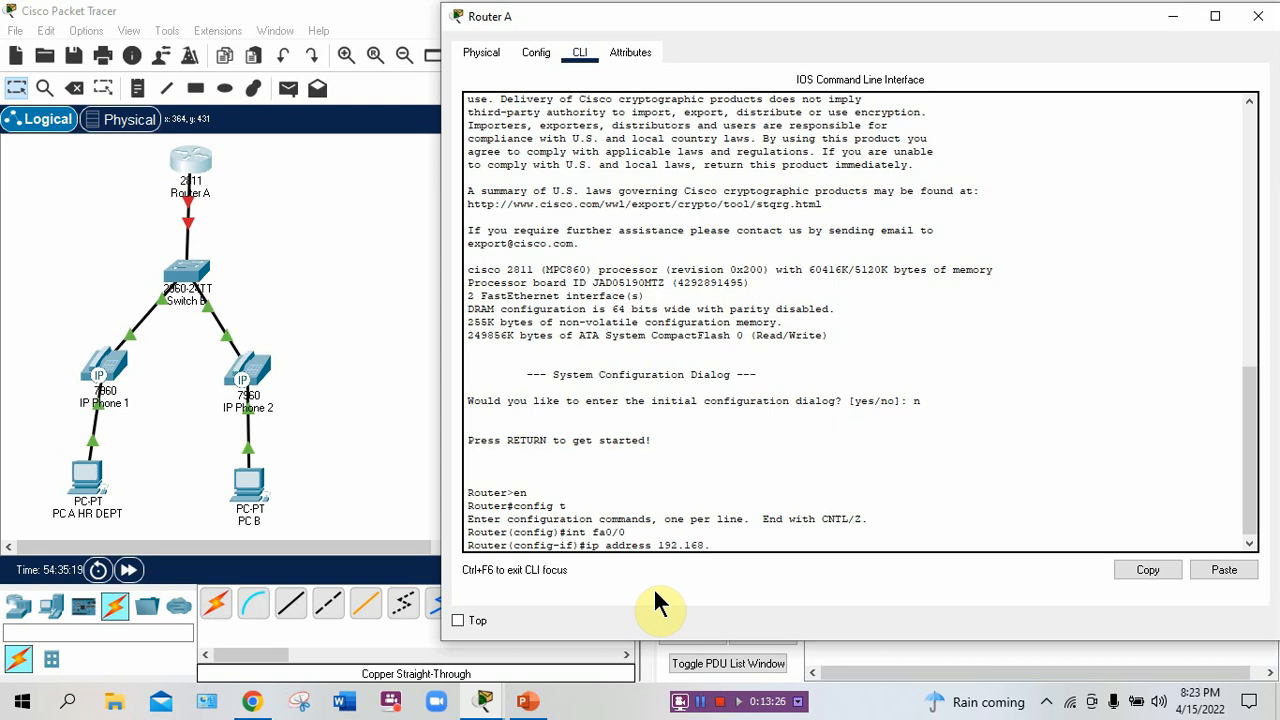
text(10.1 255.255.255.)
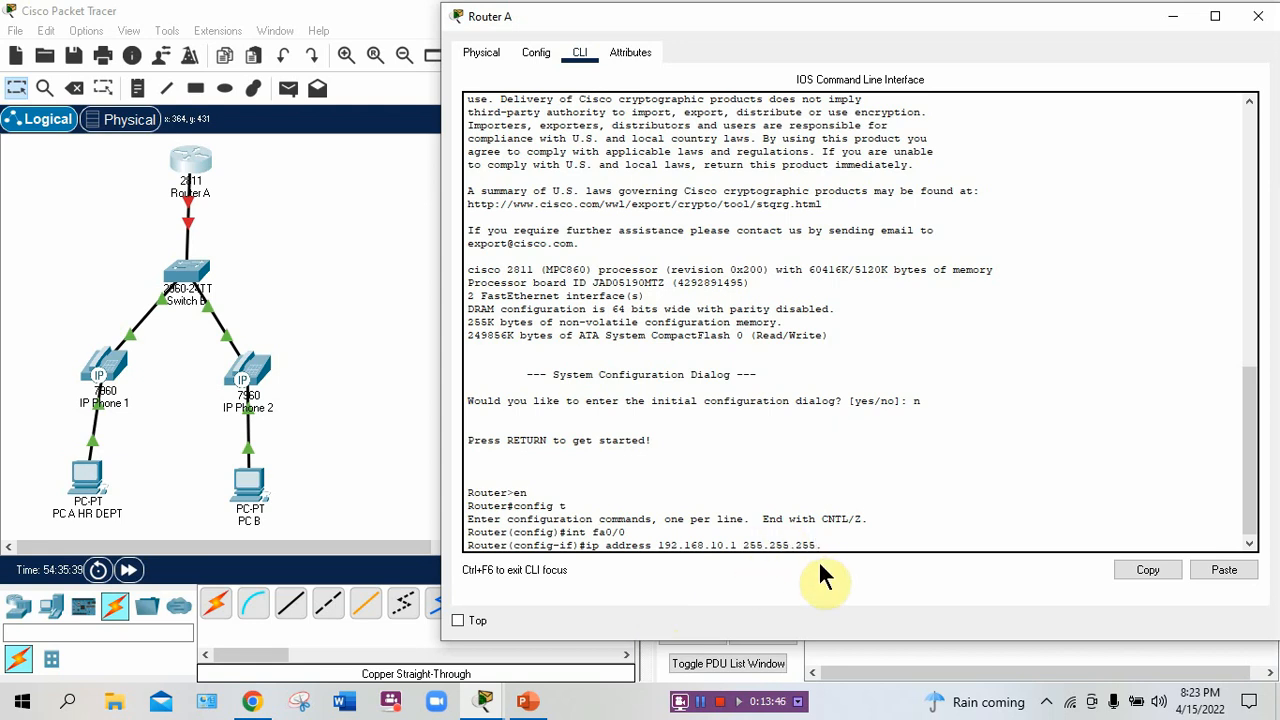
text(0)
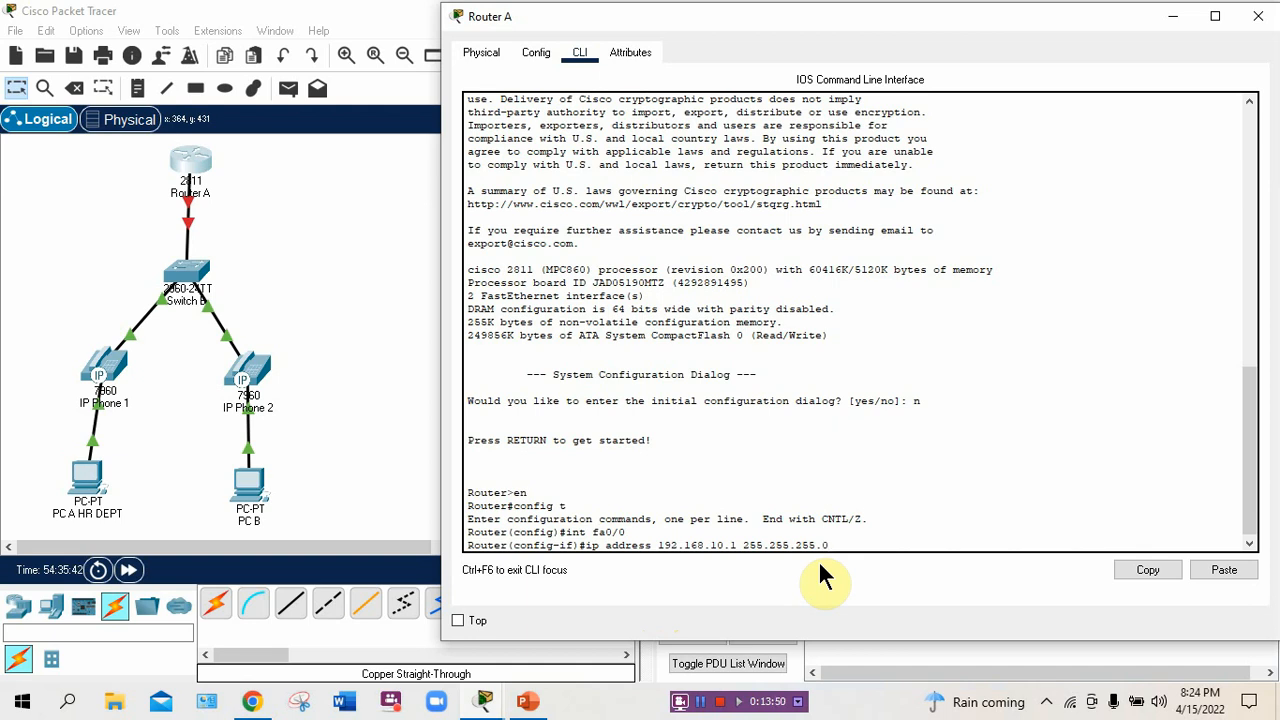
key(Return)
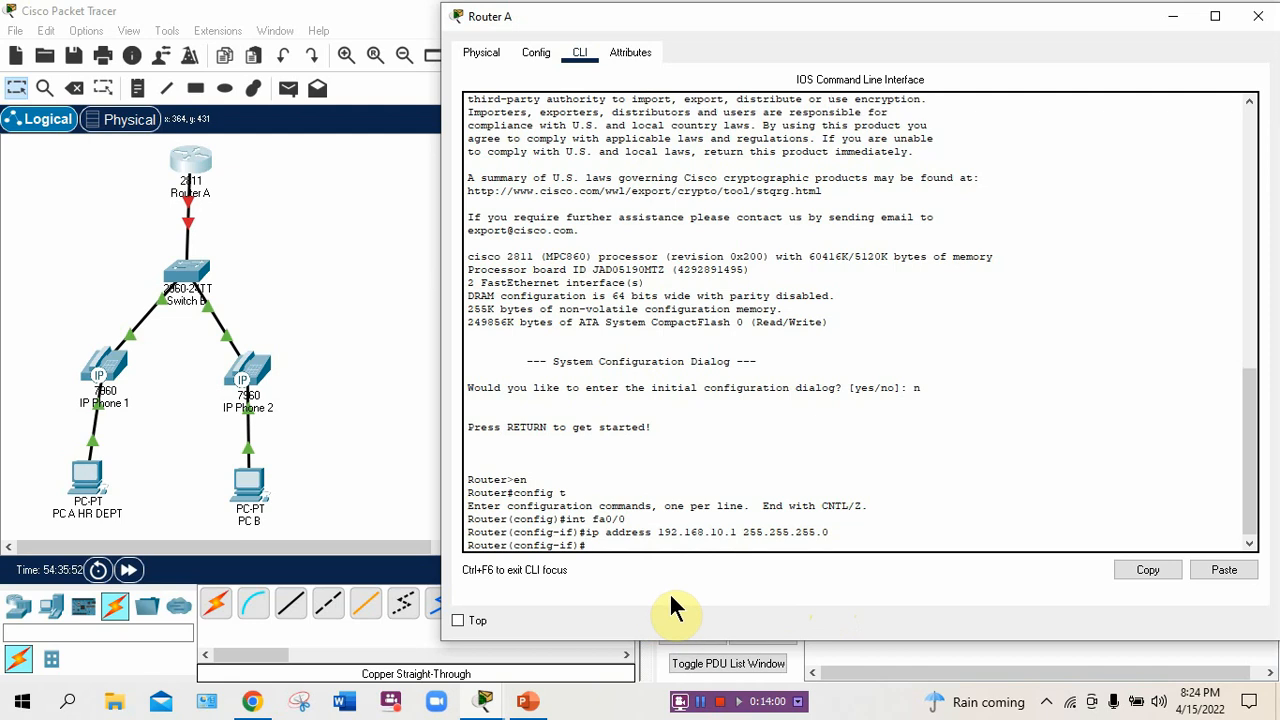
Step: Enable interface fa0/0 with no shutdown and return to global configuration mode
text(no shutdown)
key(Return)
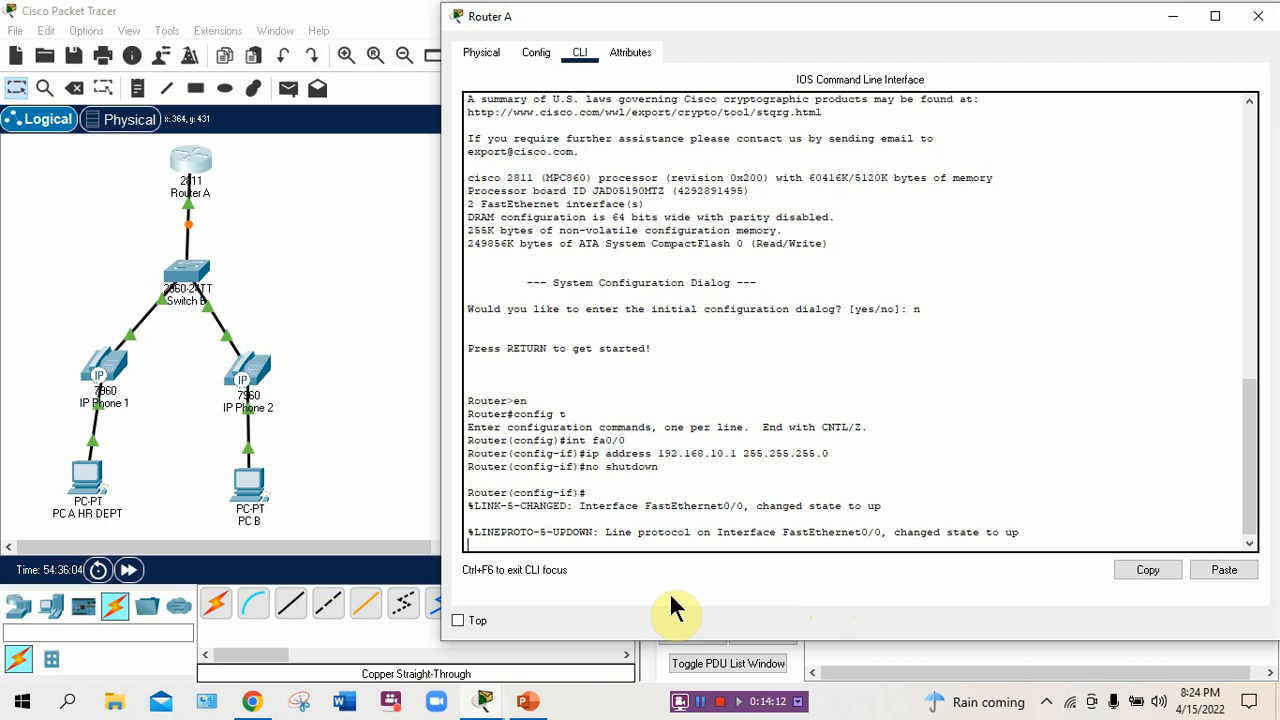
key(Return)
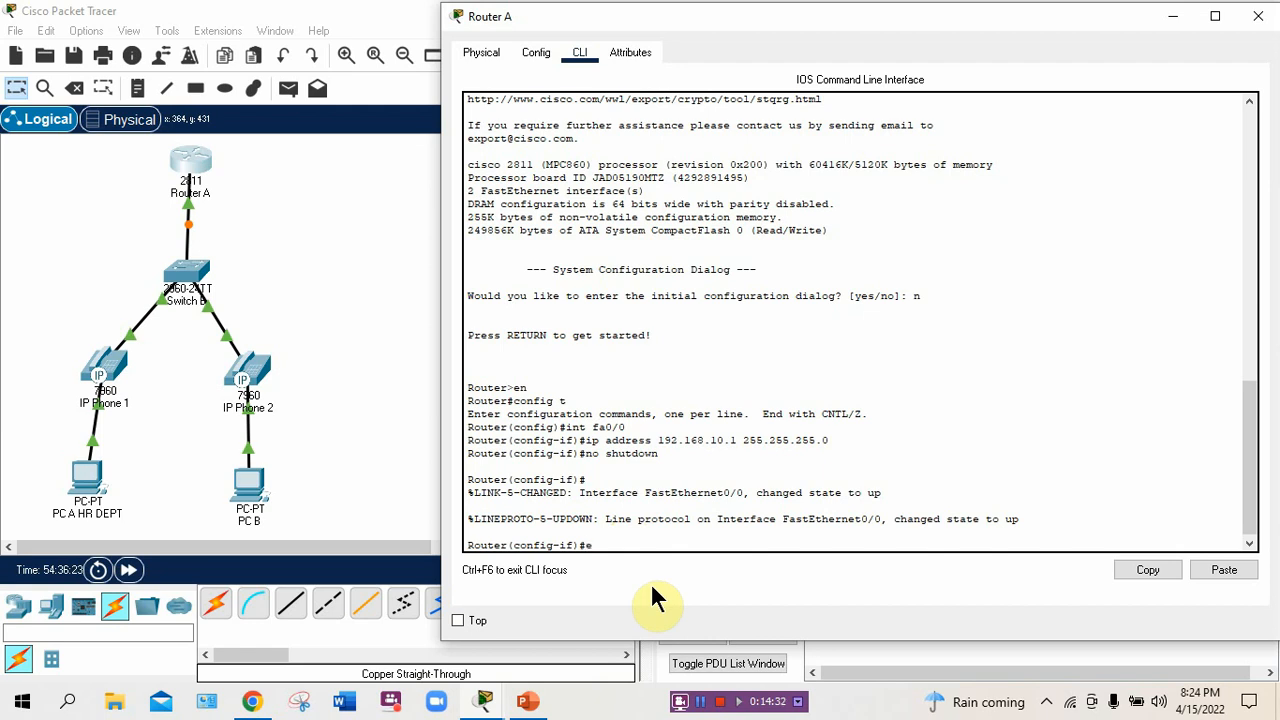
text(xit)
key(Return)
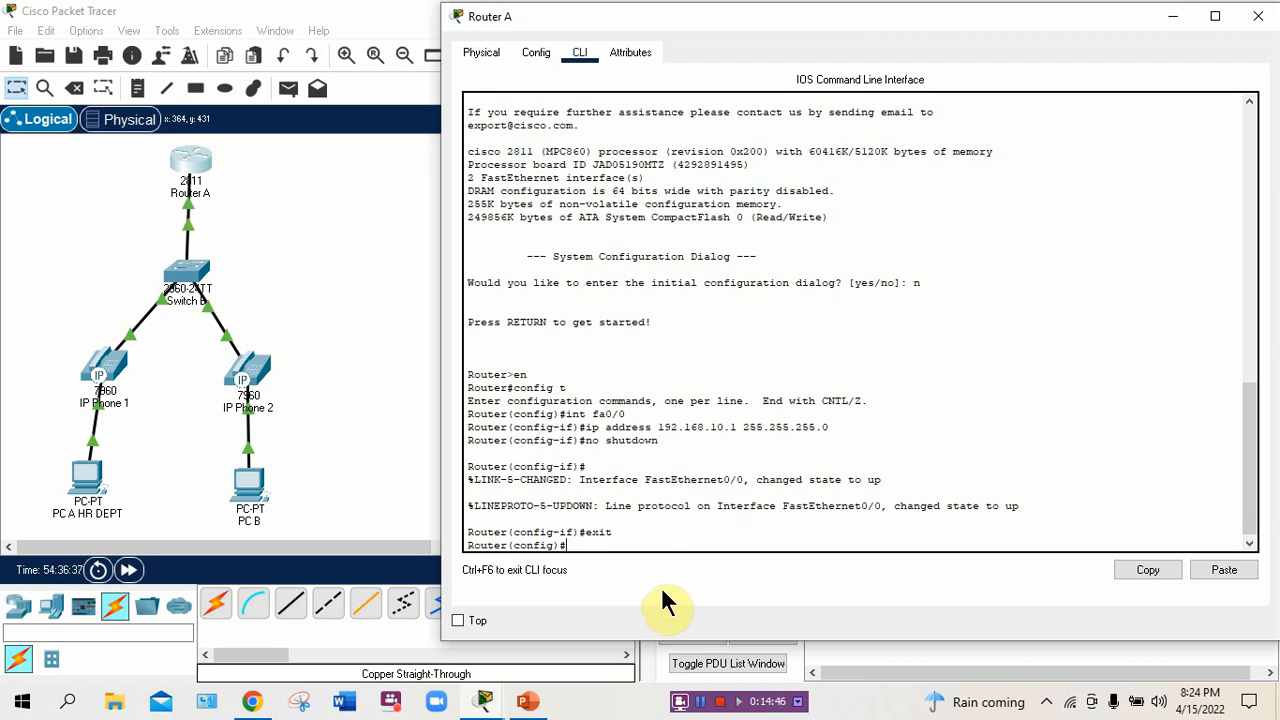
Step: Create a DHCP pool named VOIP for network 192.168.10.0 with mask 255.255.255.0
text(ip )
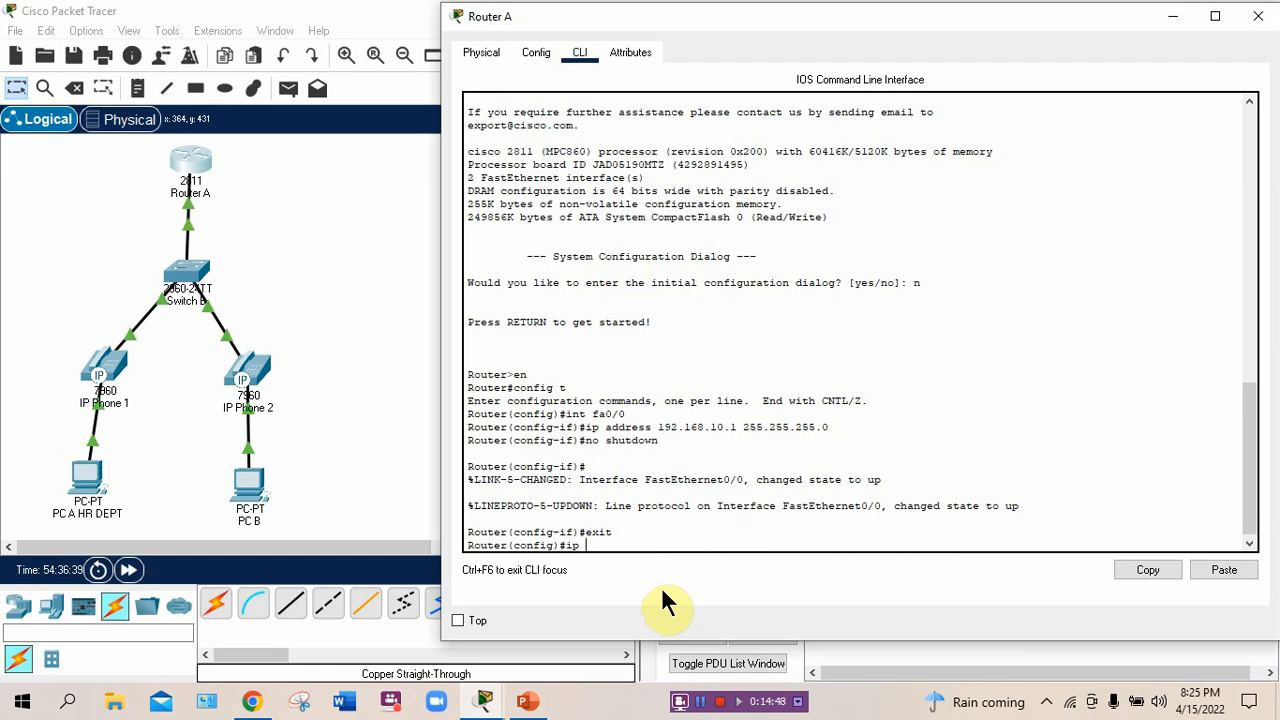
text(dhcp pool VOIP)
key(Return)
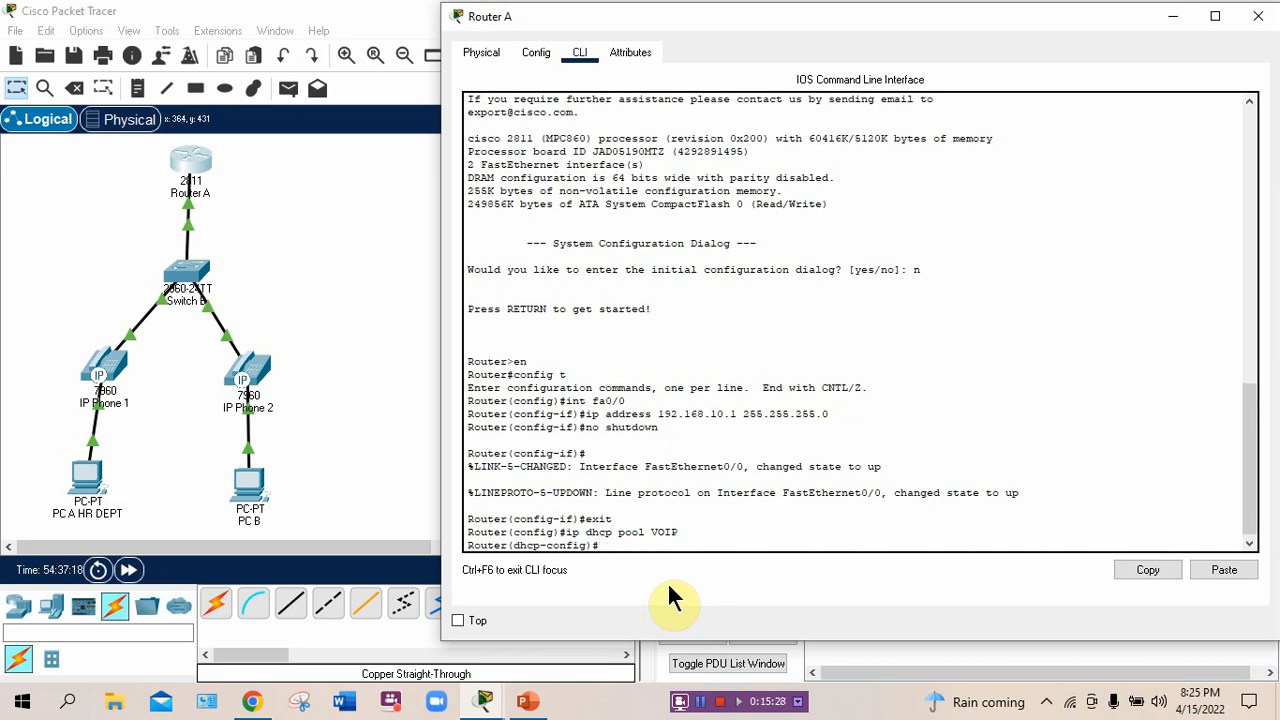
text(network 192.168.10.0 2)
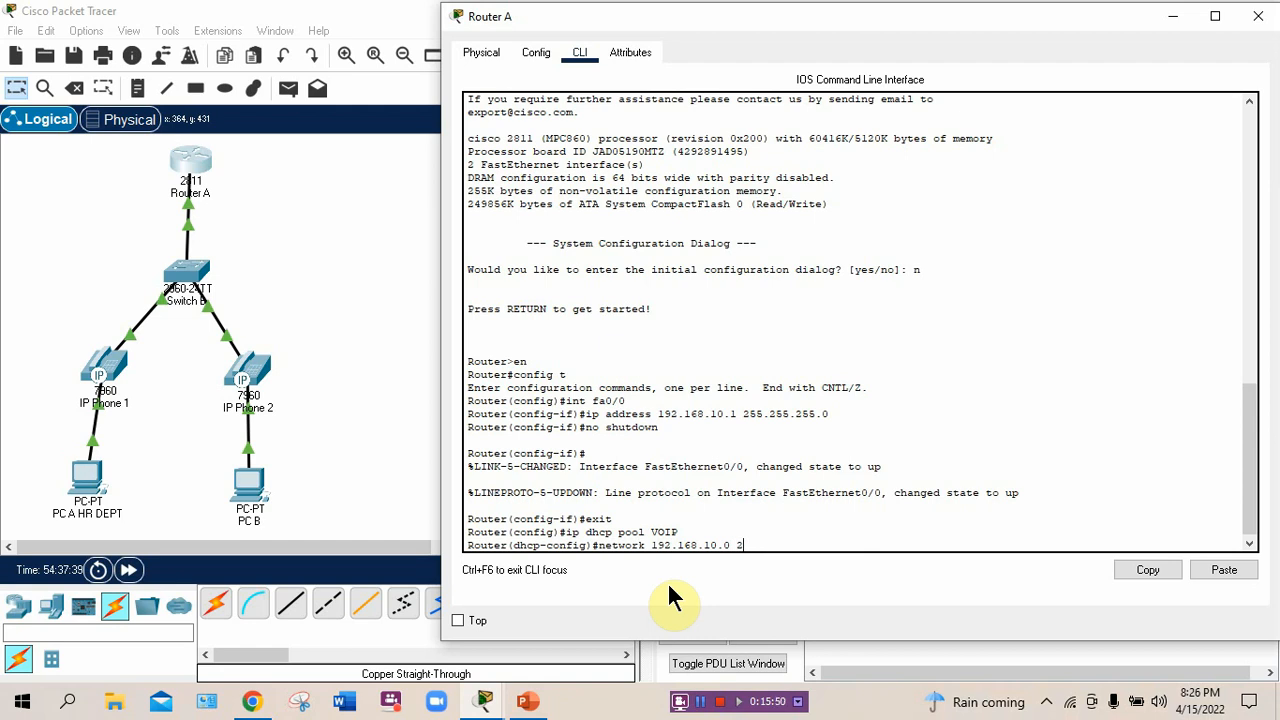
text(55.255.255.0)
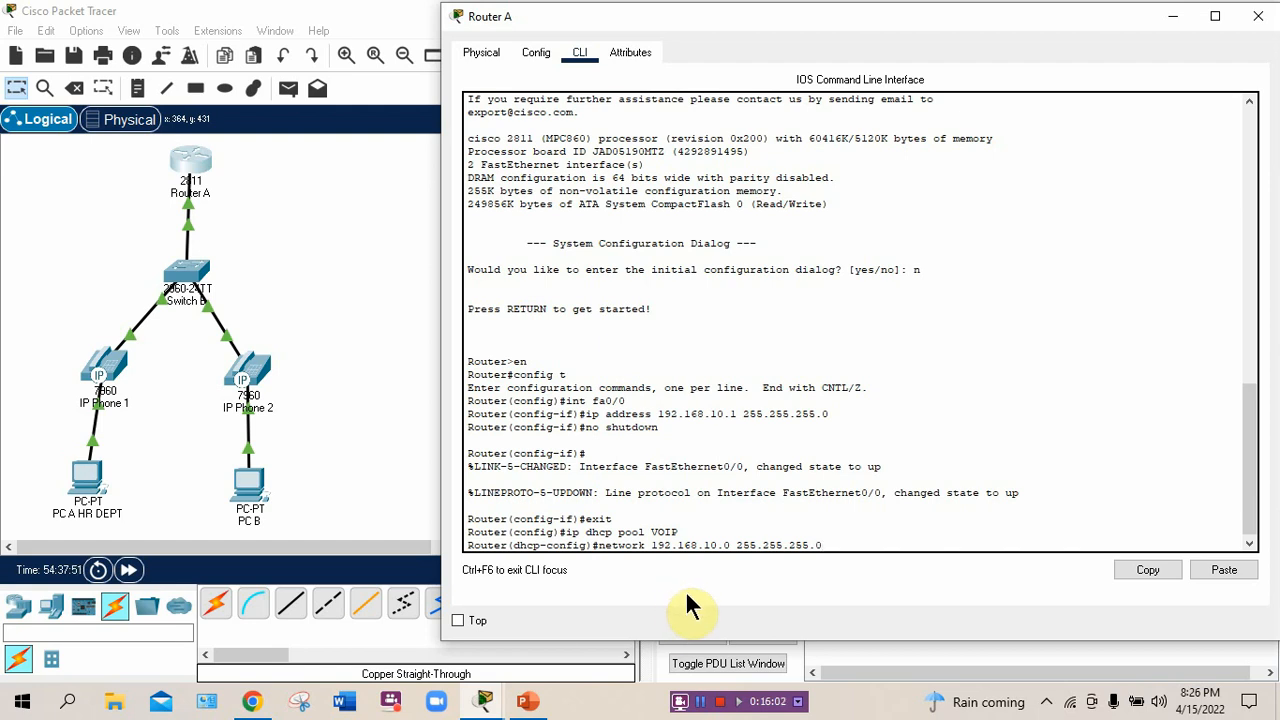
key(Return)
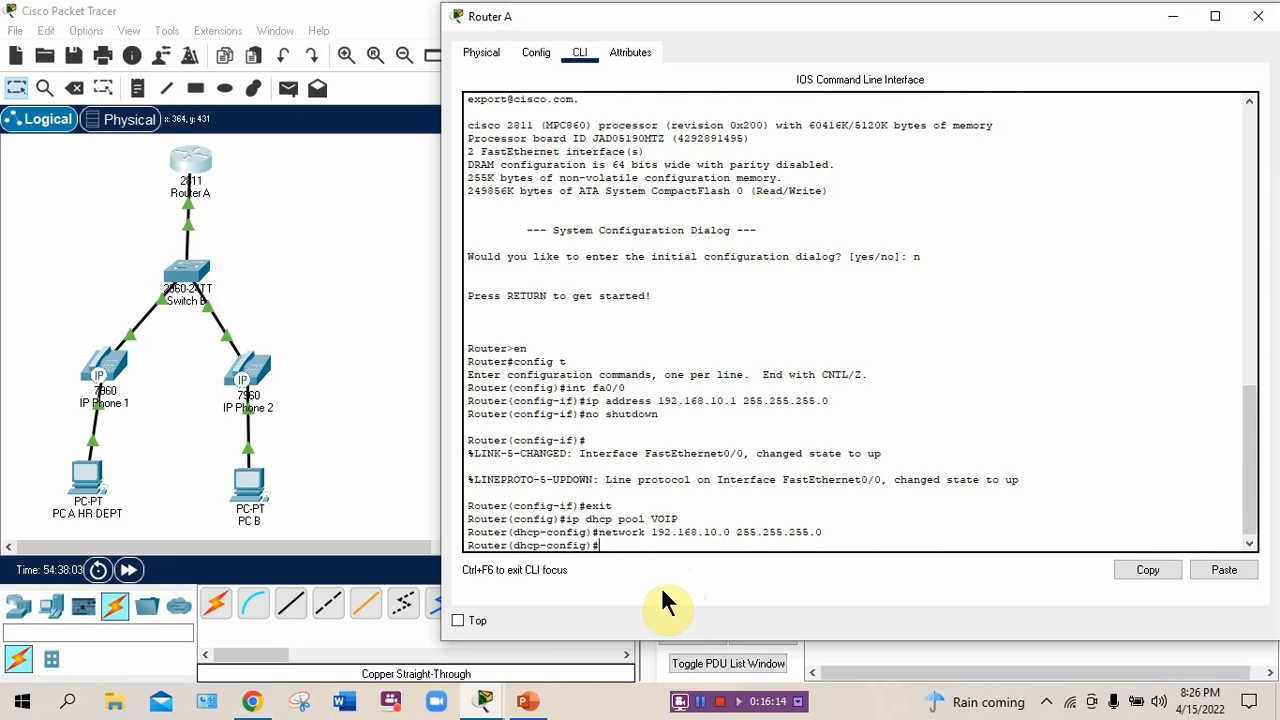
Step: Set the VOIP pool's default router to 192.168.10.1, and reissue the command to make sure it is entered whole
text(default-router 192.168)
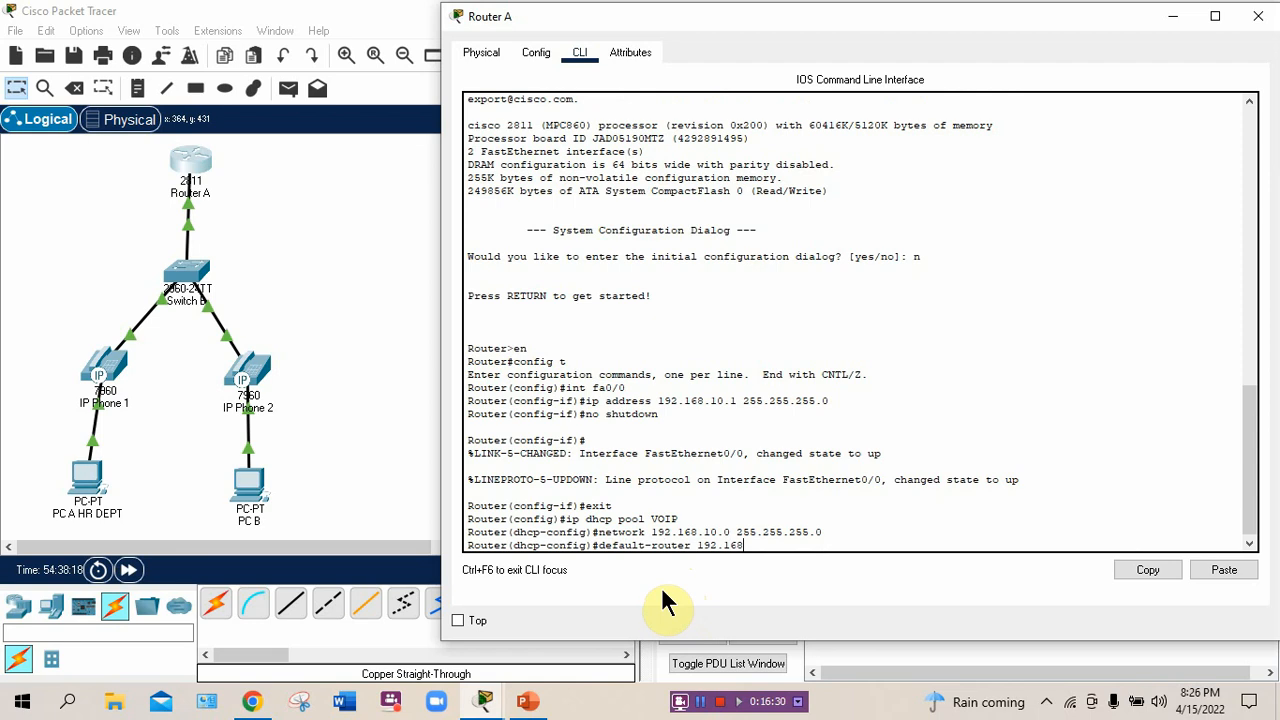
text(.10)
text(.)
text(1)
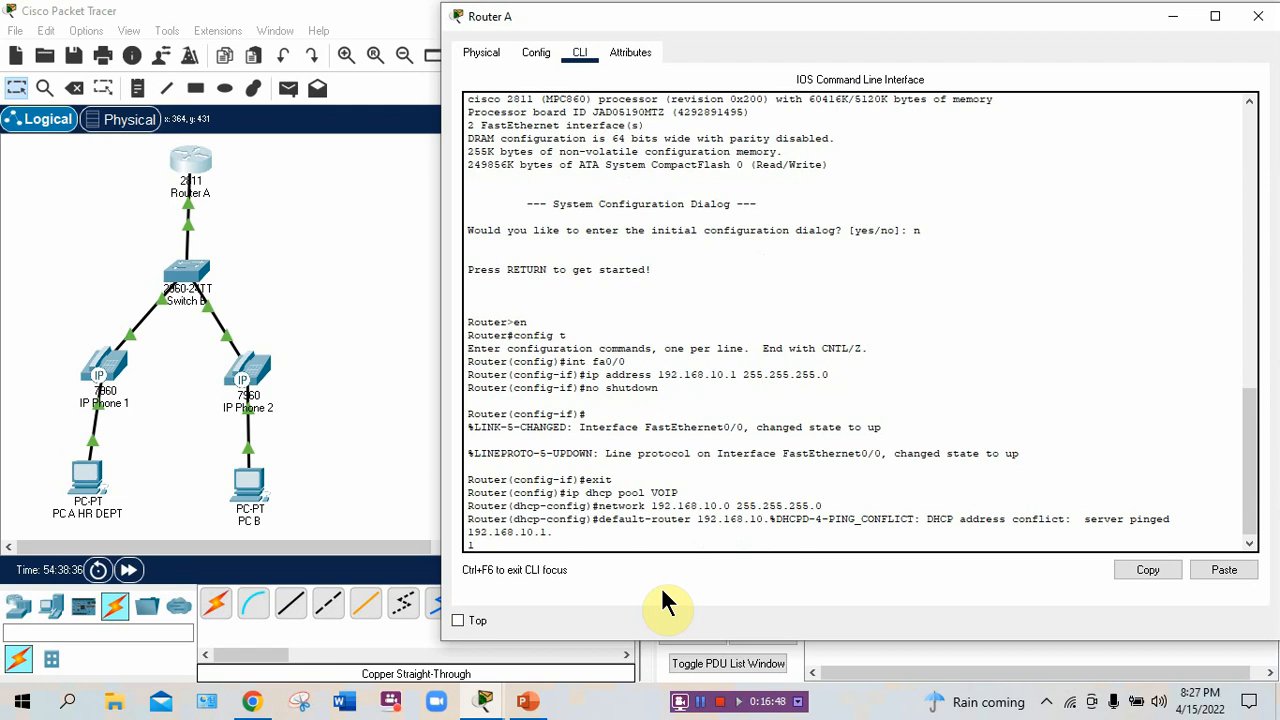
key(Return)
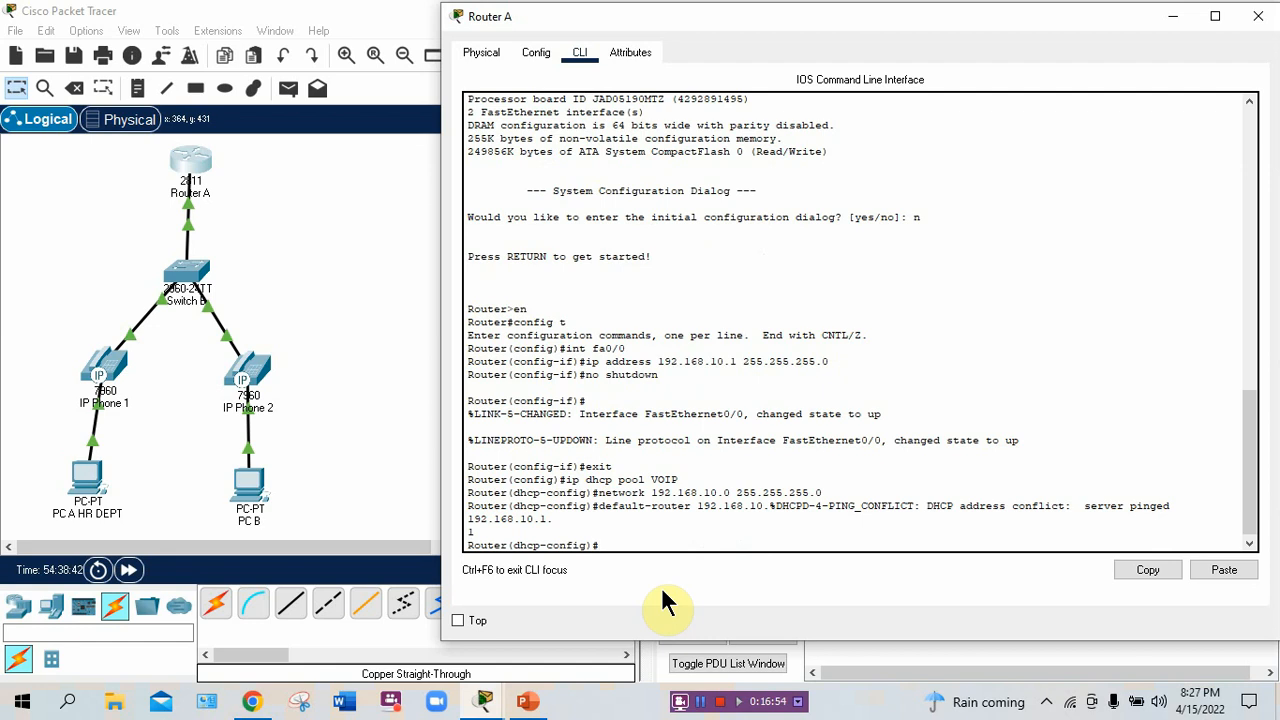
key(Up)
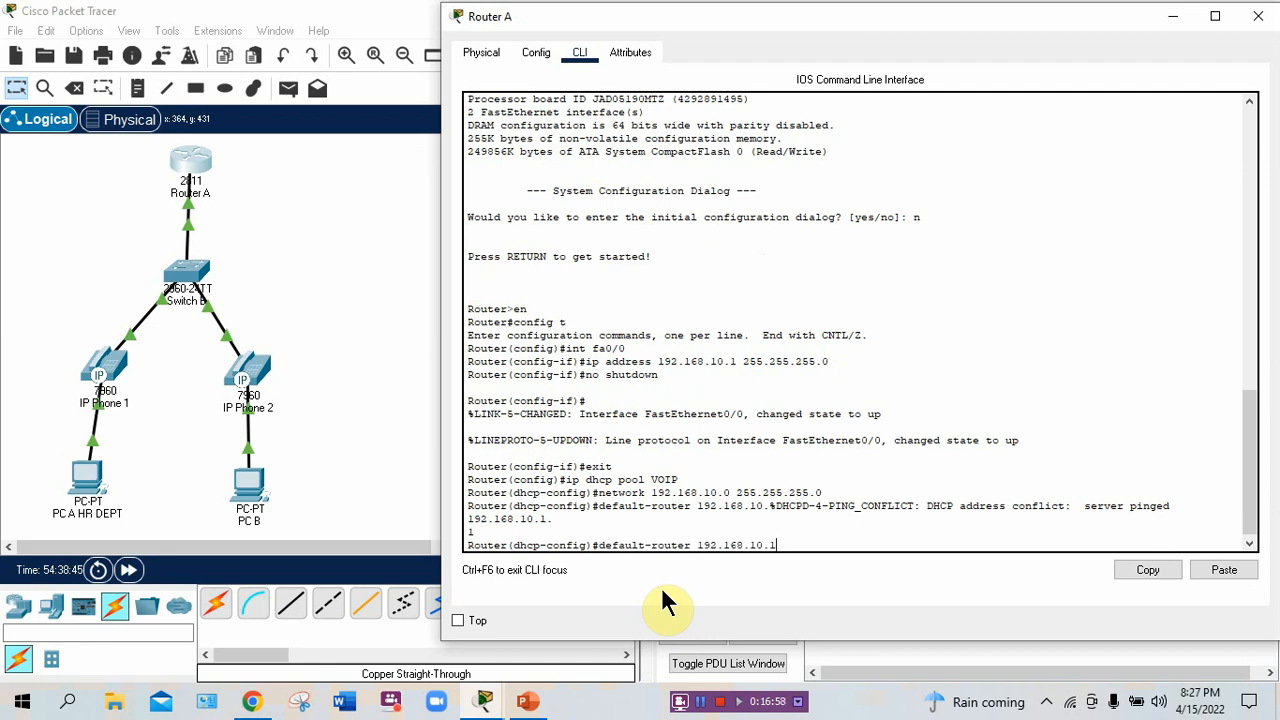
key(Return)
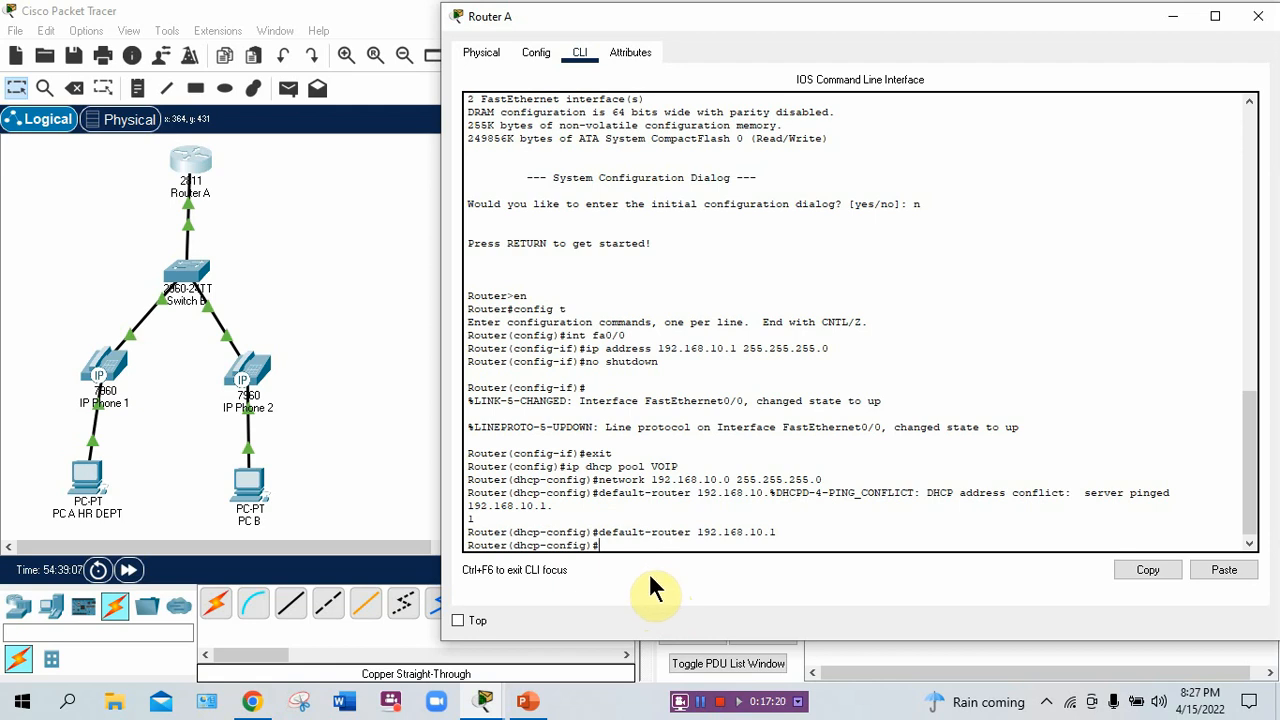
Step: Check the allowed DHCP option codes, set option 150 to IP 192.168.10.1, and exit the pool configuration
text(option)
text(?)
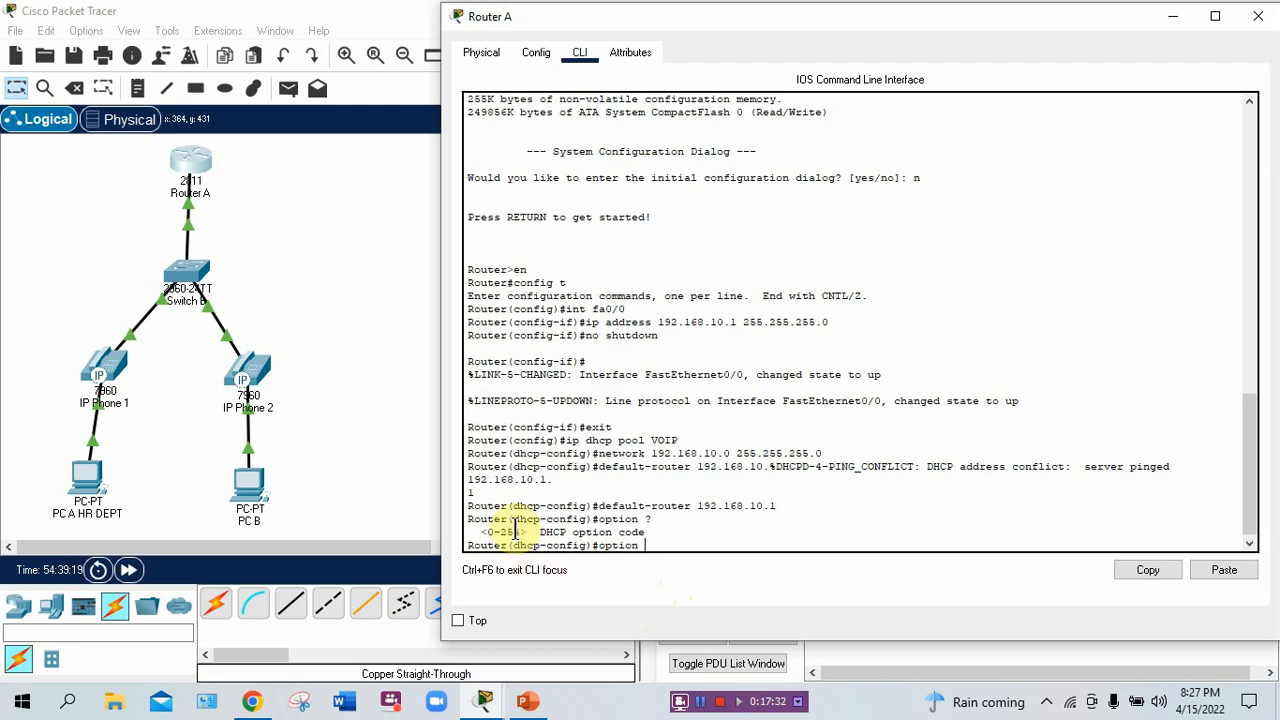
drag(530, 537, 499, 534)
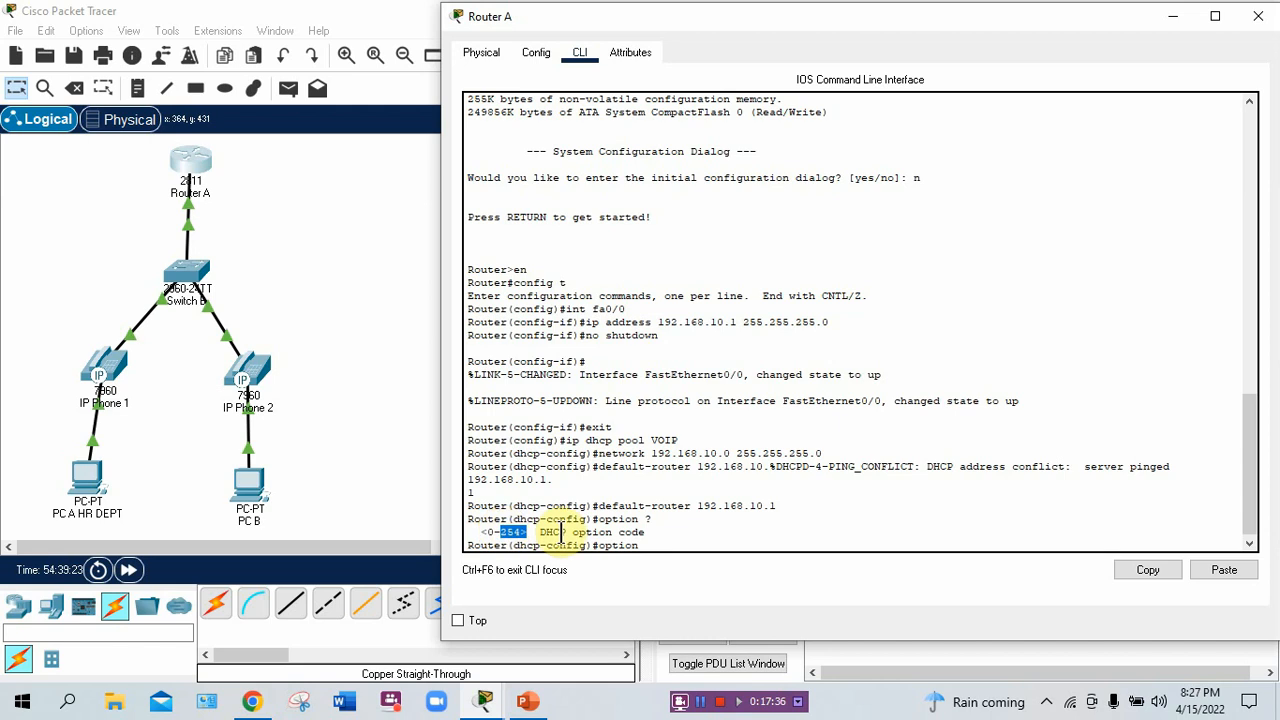
click(664, 541)
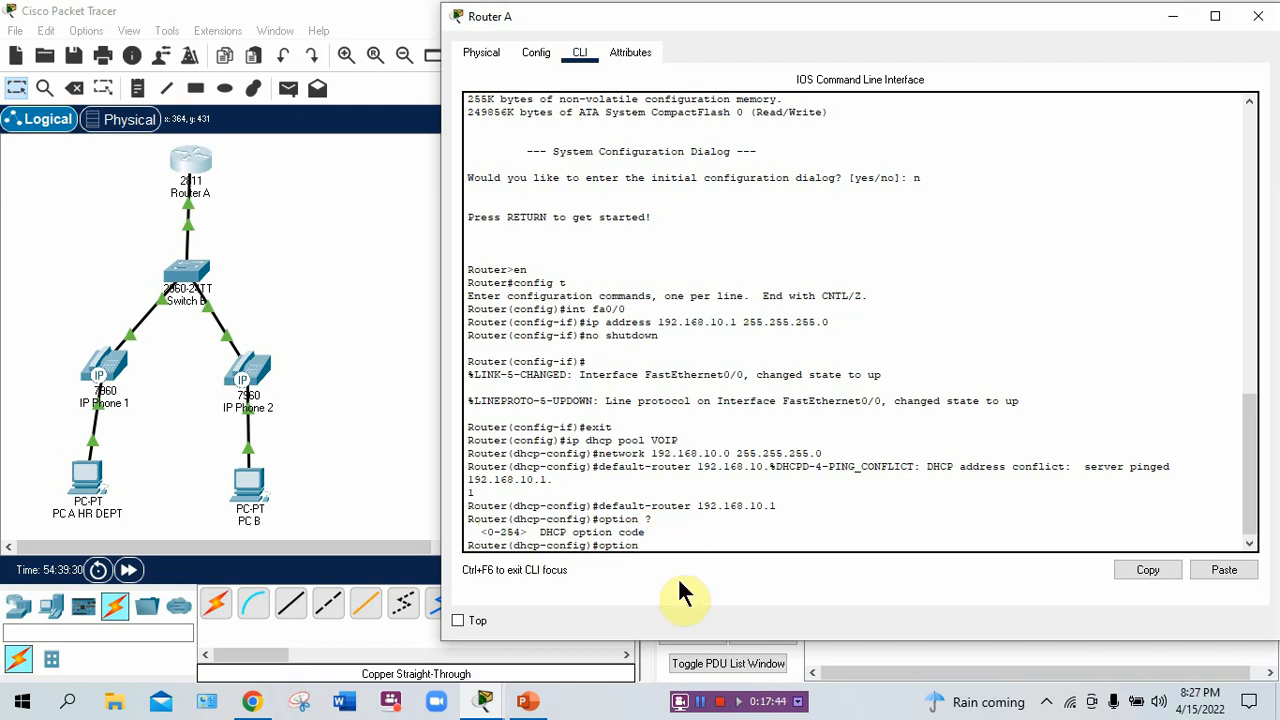
text(150)
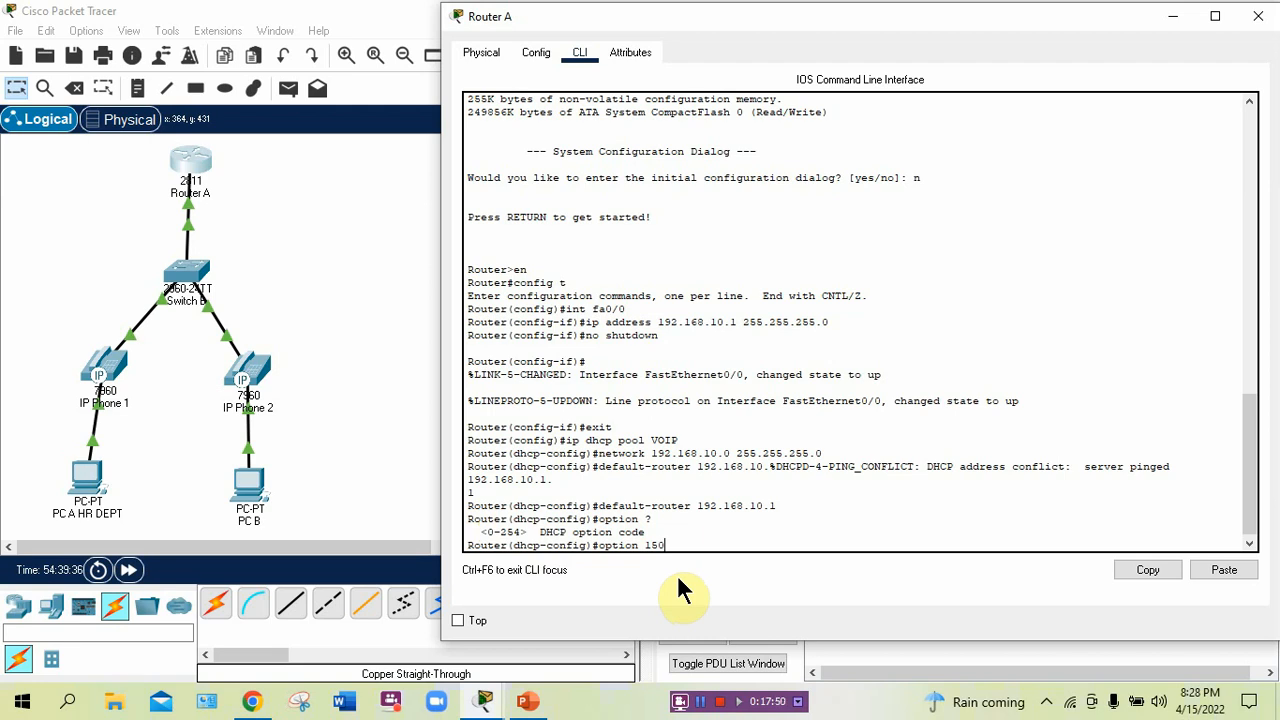
text(i)
text(p)
text( 192.1)
text(68)
text(.10)
text(.1)
key(Return)
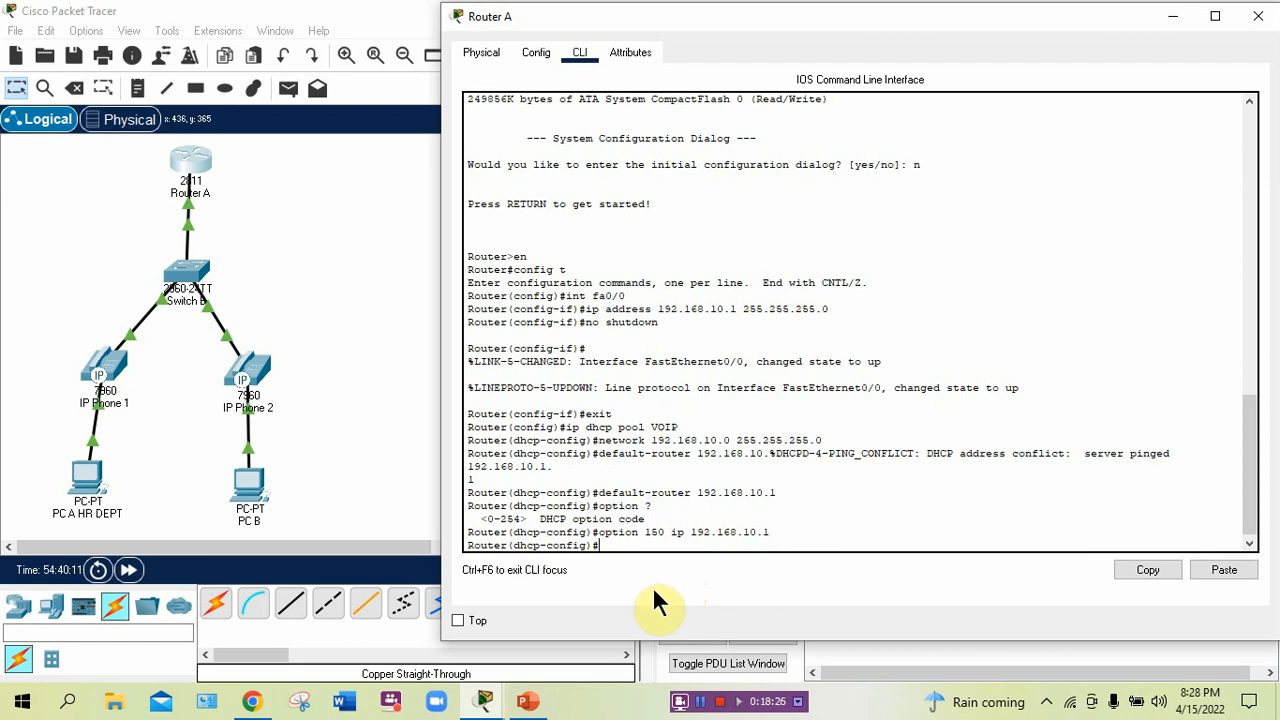
text(exit)
key(Return)
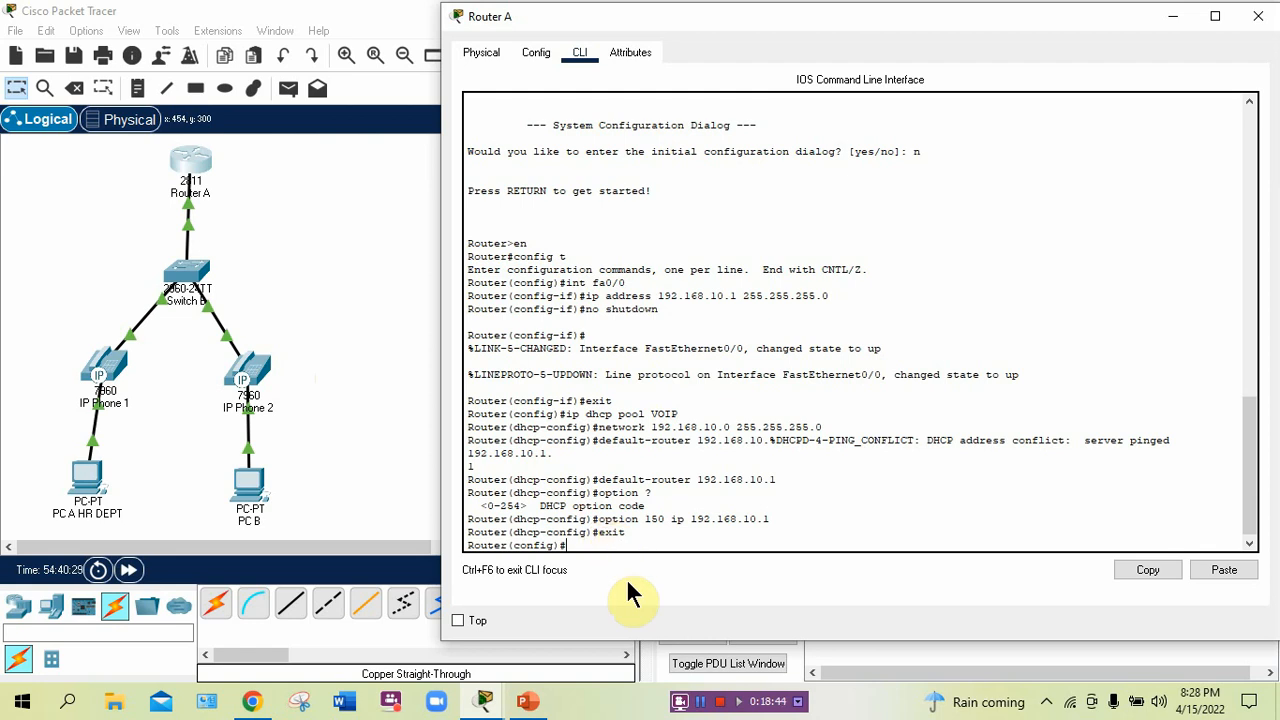
Step: Enter telephony-service configuration and set the maximum number of ephones to 5 and directory numbers (max-dn) to 5
text(tele)
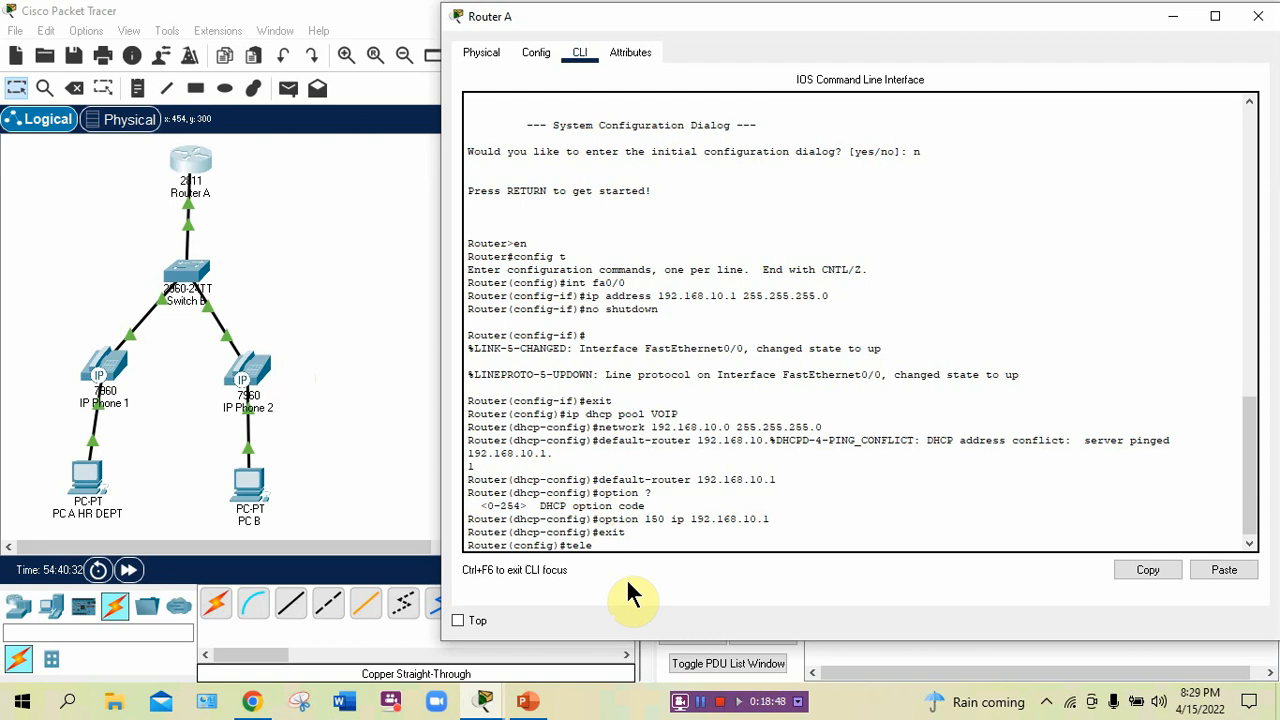
text(phony)
text(-service)
key(Return)
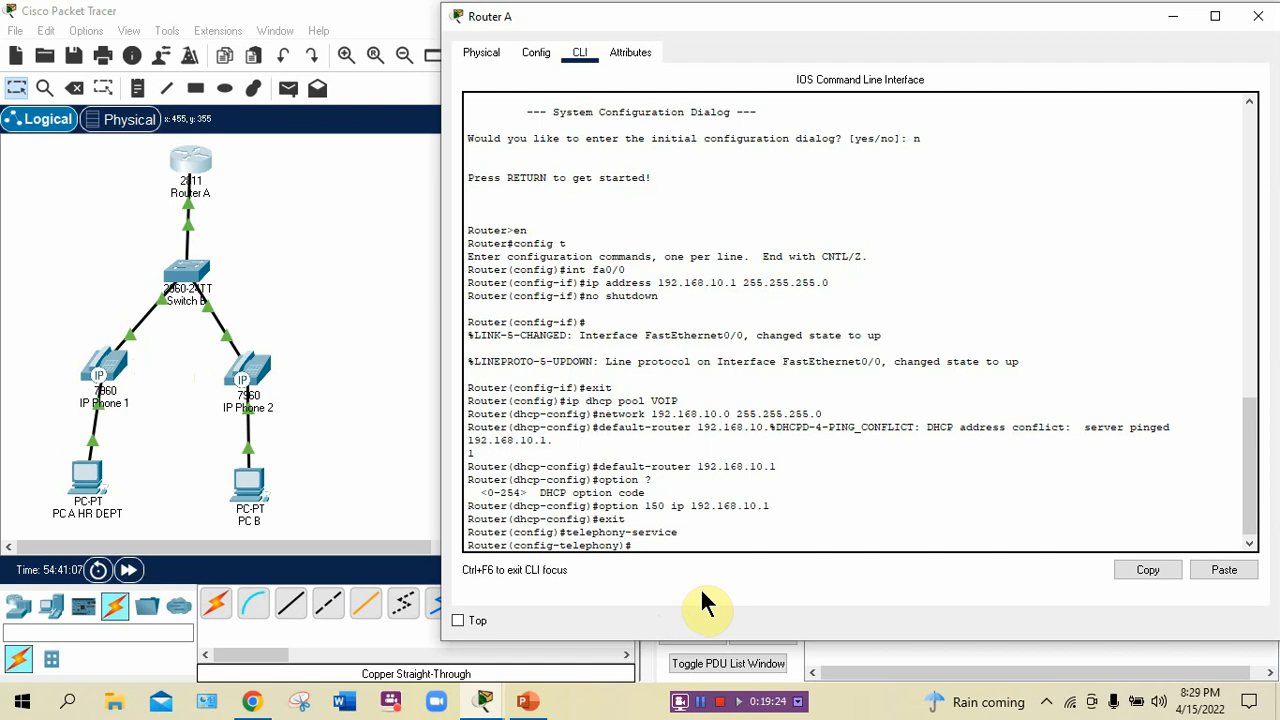
text(max)
text(-)
text(eph)
text(ones)
text(5)
key(Return)
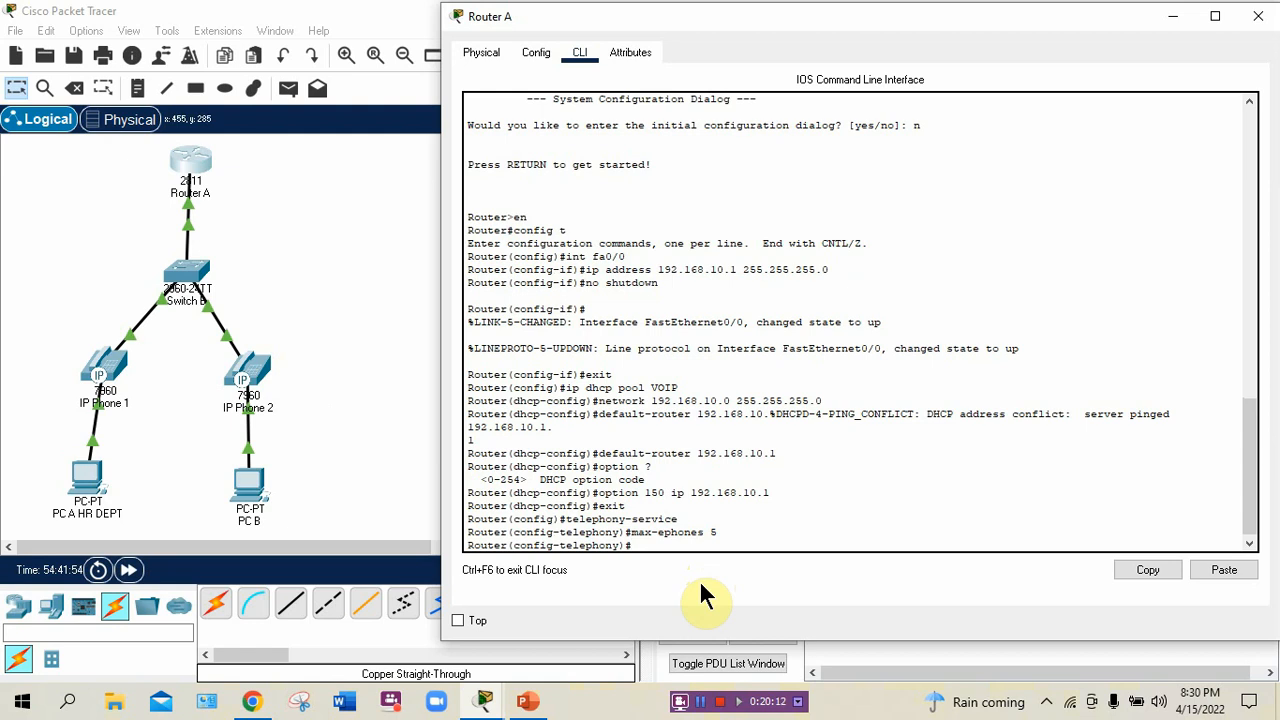
text(max-dn 5)
key(Return)
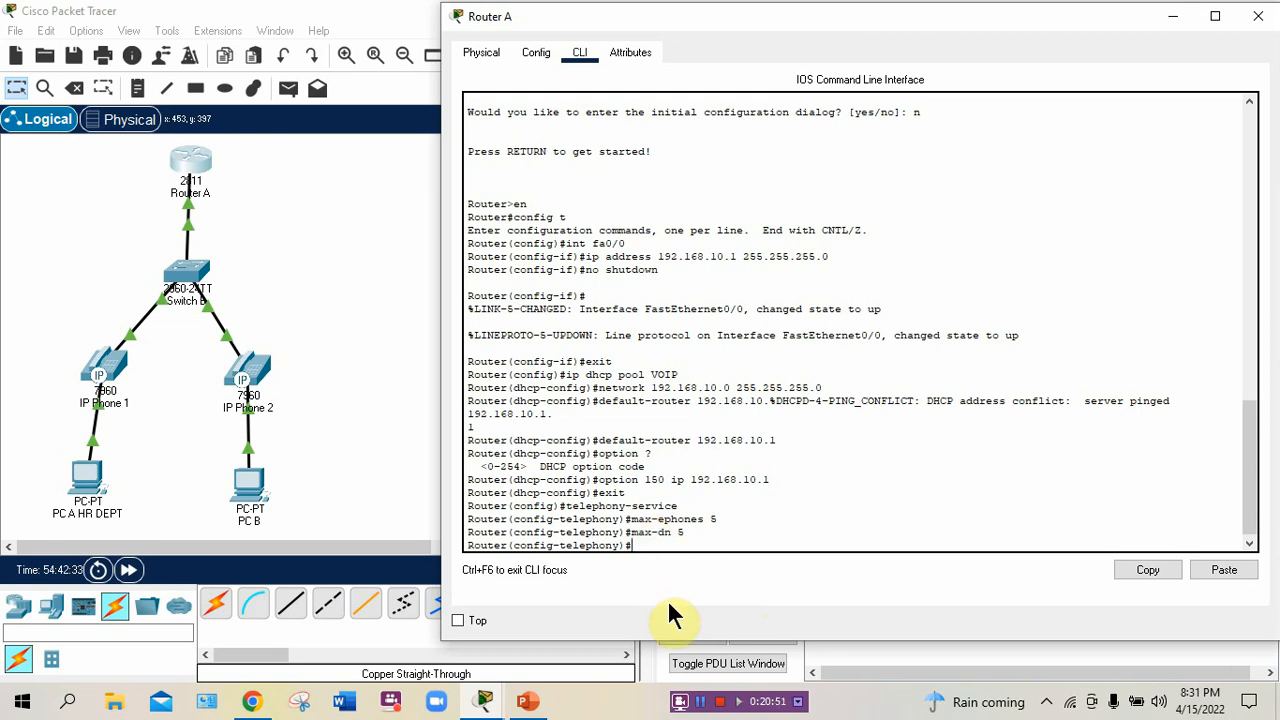
Step: Set the telephony service's IP source address to 192.168.10.1 with port 2001
text(ip source-address)
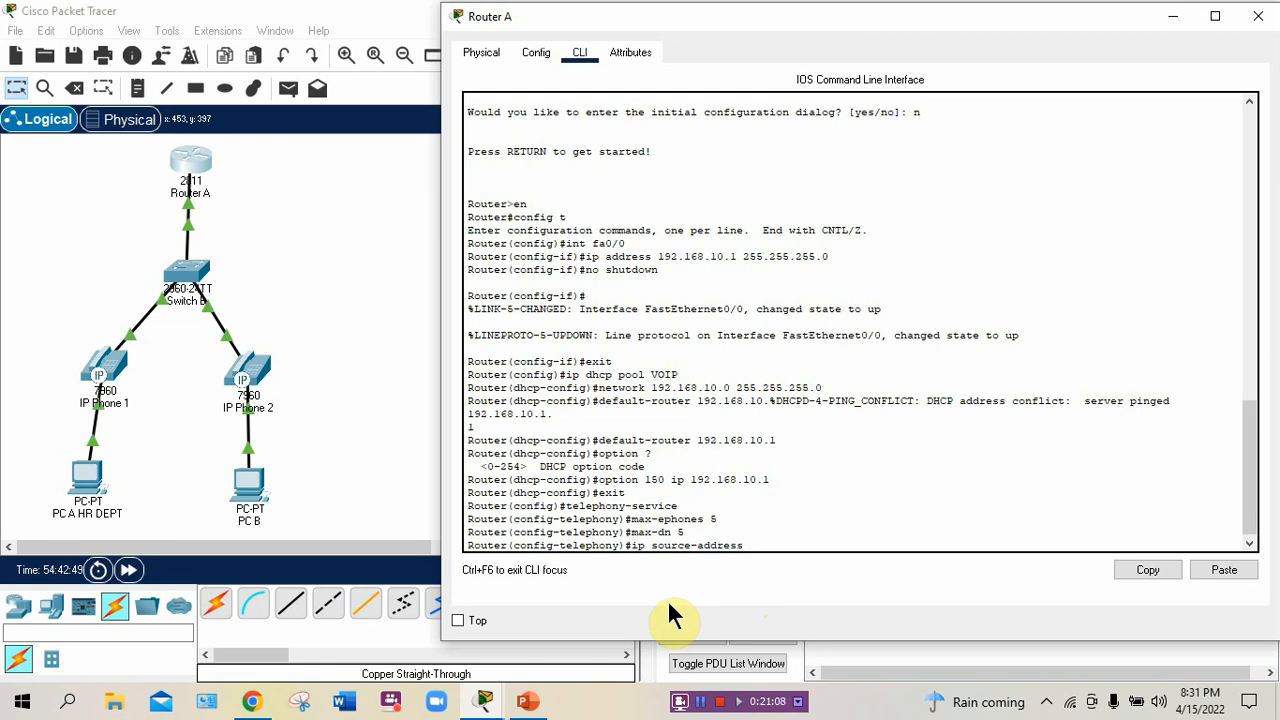
text( 192.168.10.1 port 2001)
key(Return)
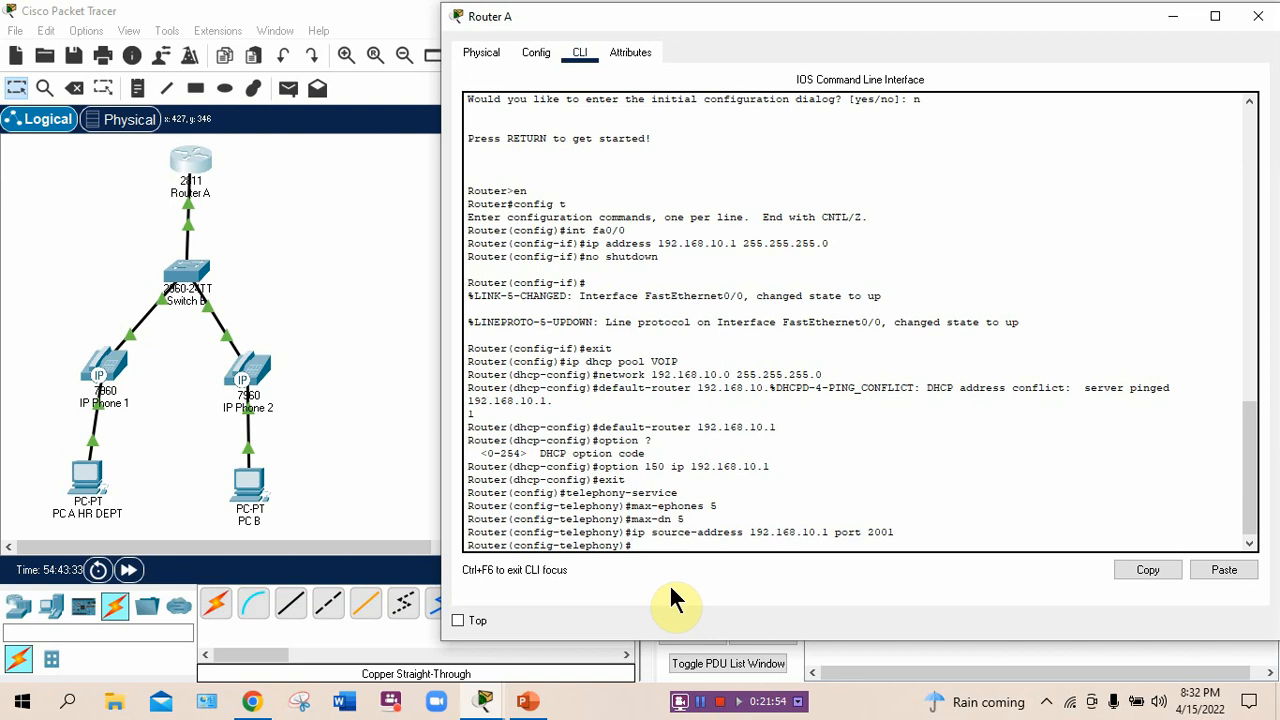
Step: Configure telephony auto assign for the range 4 to 6
text(uto assign)
text(4 to 6)
key(Return)
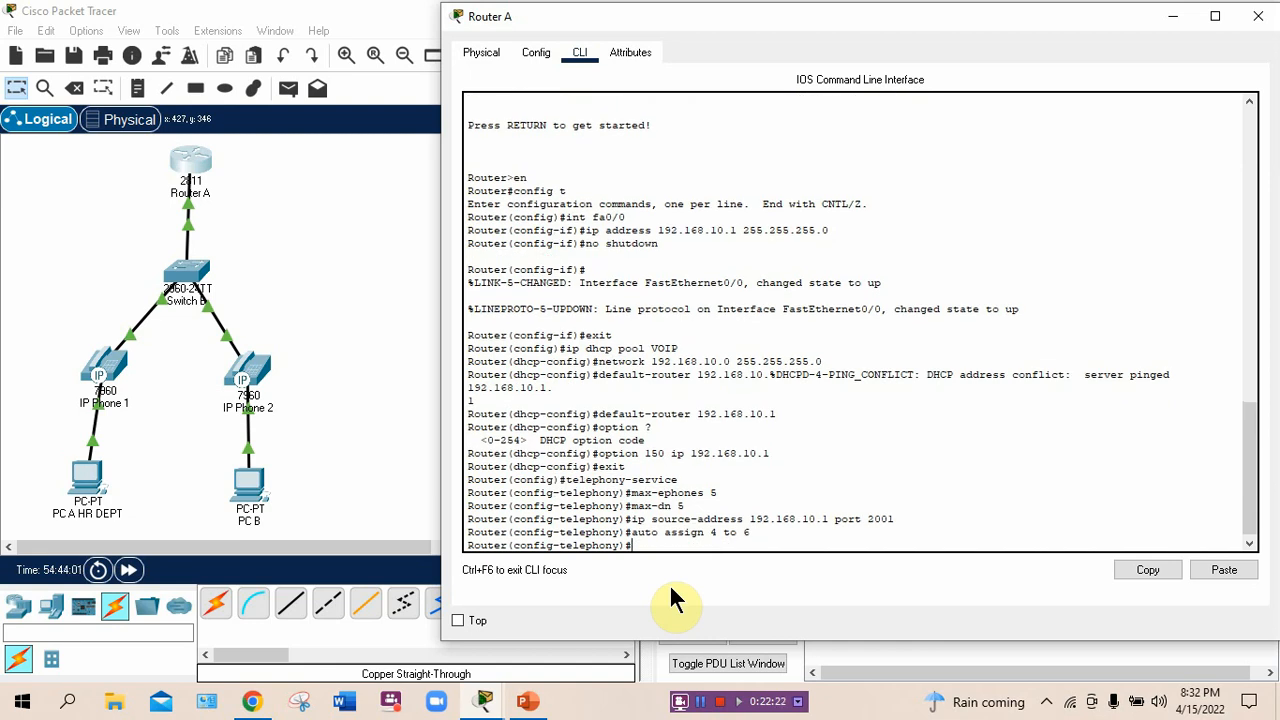
Step: Configure telephony auto assign for the range 1 to 5 and exit the telephony-service configuration
key(Up)
key(BackSpace)
key(BackSpace)
key(BackSpace)
key(BackSpace)
key(BackSpace)
key(BackSpace)
text(1 to 5)
key(Return)
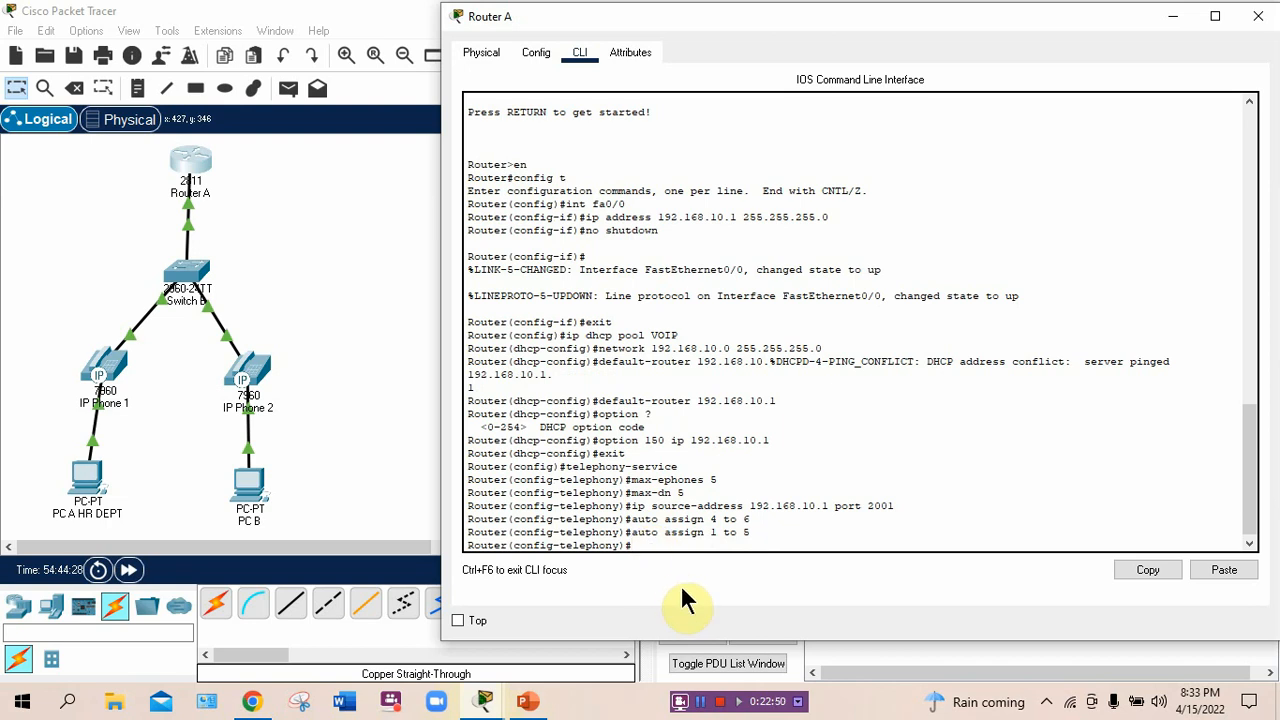
text(exit)
key(Return)
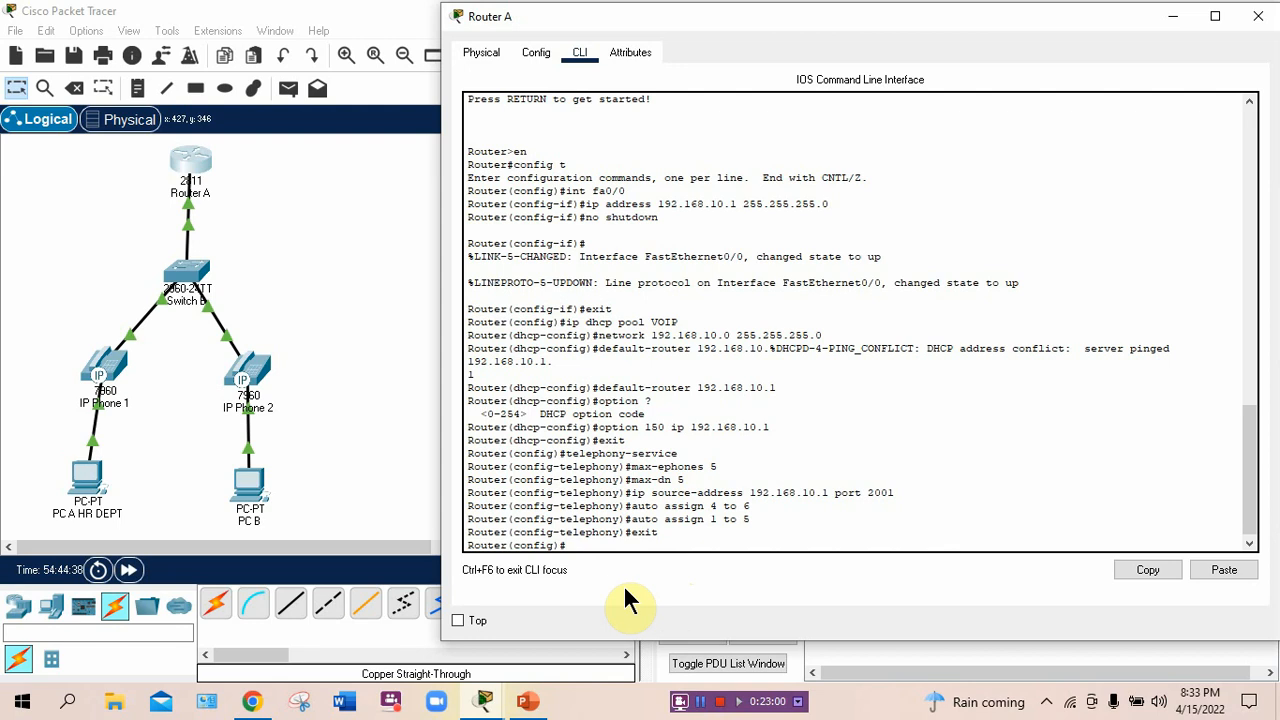
Step: Re-enter telephony-service configuration mode on Router A
text(tr)
key(BackSpace)
text(e)
key(Up)
key(Up)
key(Up)
key(Up)
key(Up)
key(Up)
key(Up)
key(Return)
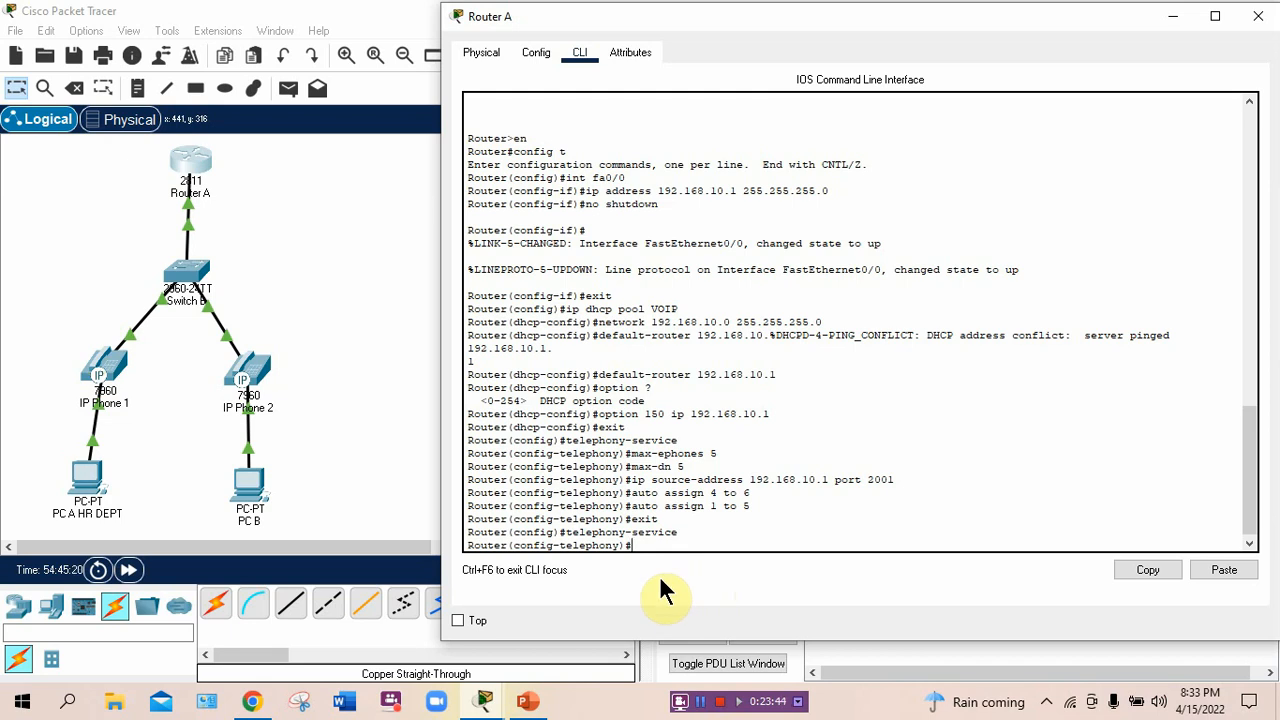
key(Up)
key(Up)
key(Up)
key(Up)
key(Up)
key(Up)
key(Up)
key(Up)
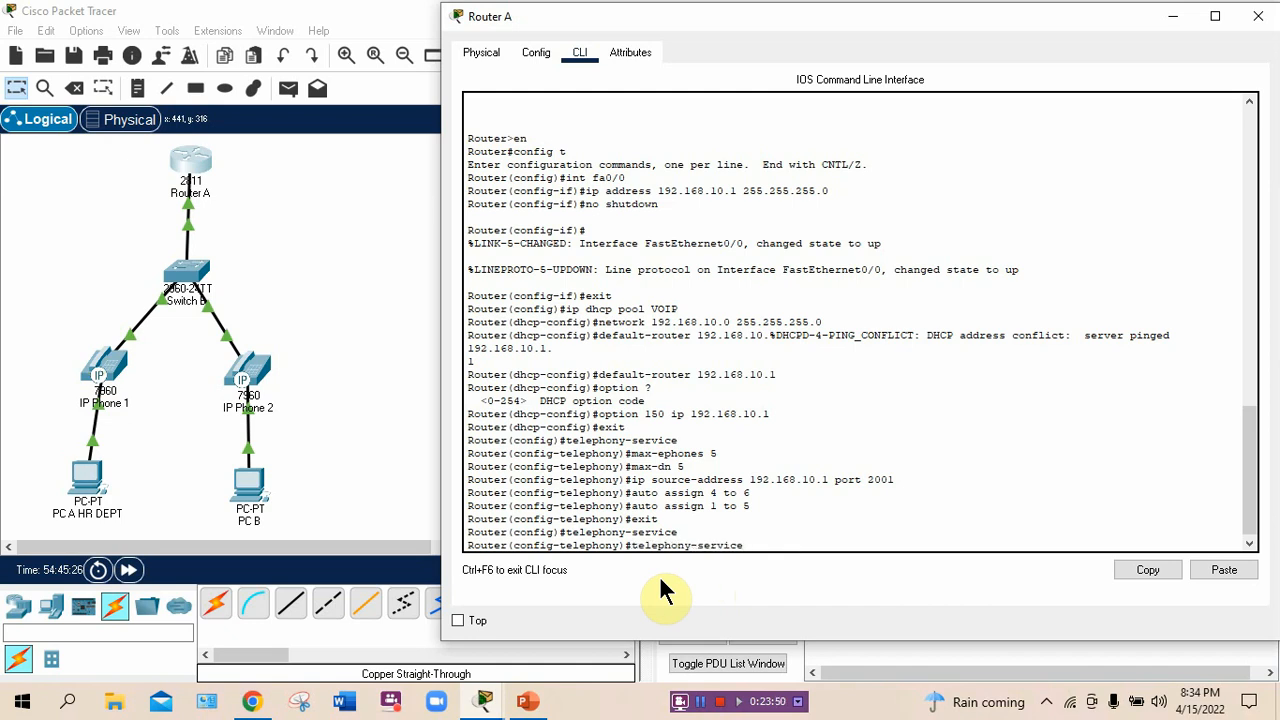
key(Down)
key(Up)
key(Up)
key(Up)
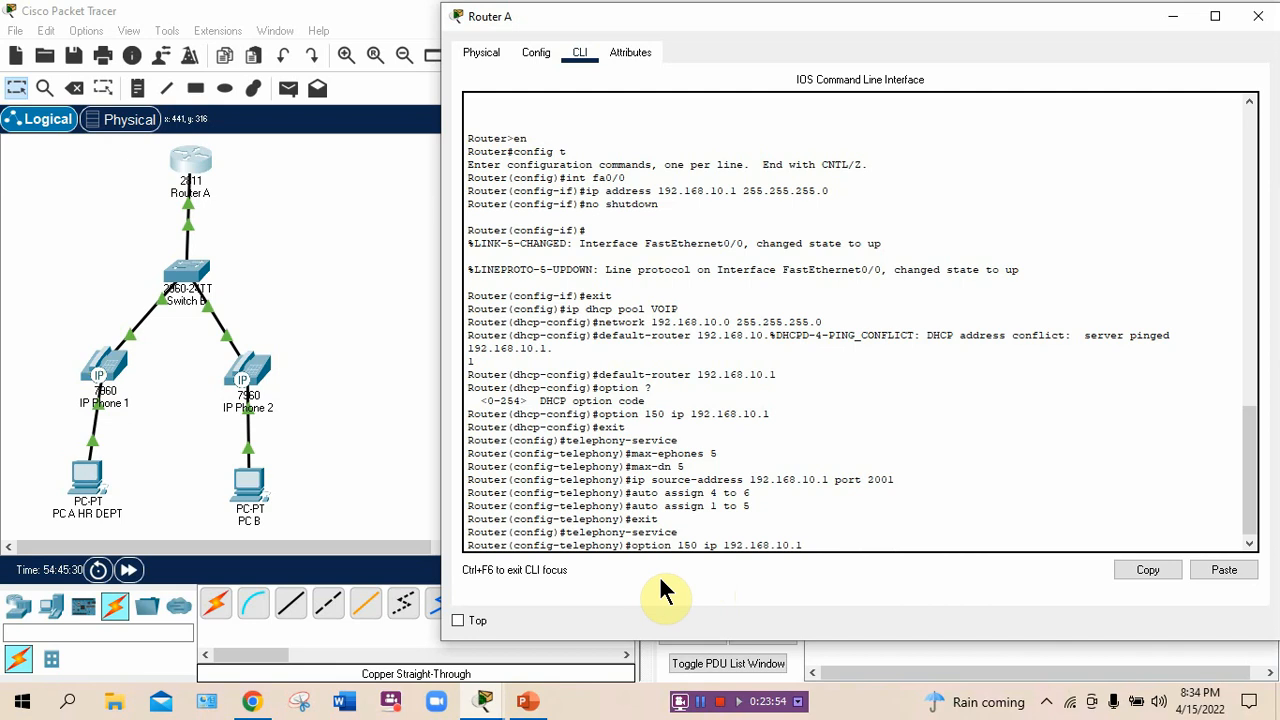
key(Down)
key(Down)
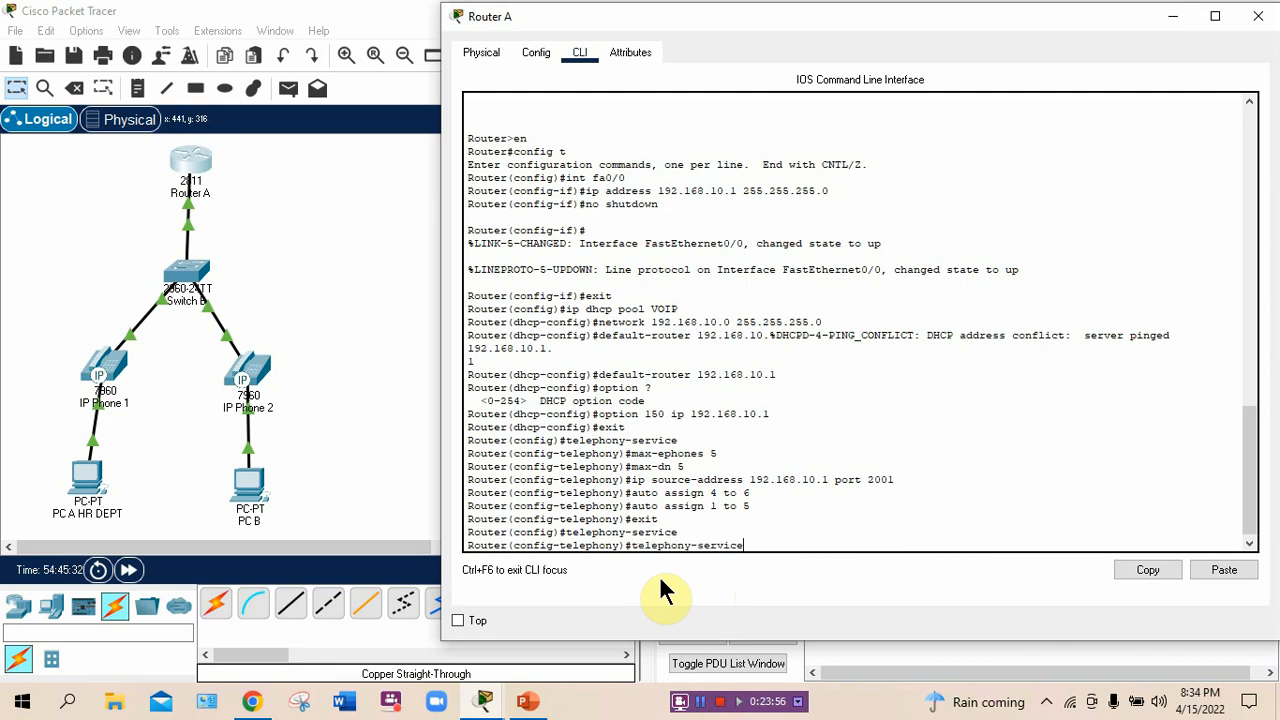
key(Down)
key(Down)
key(Down)
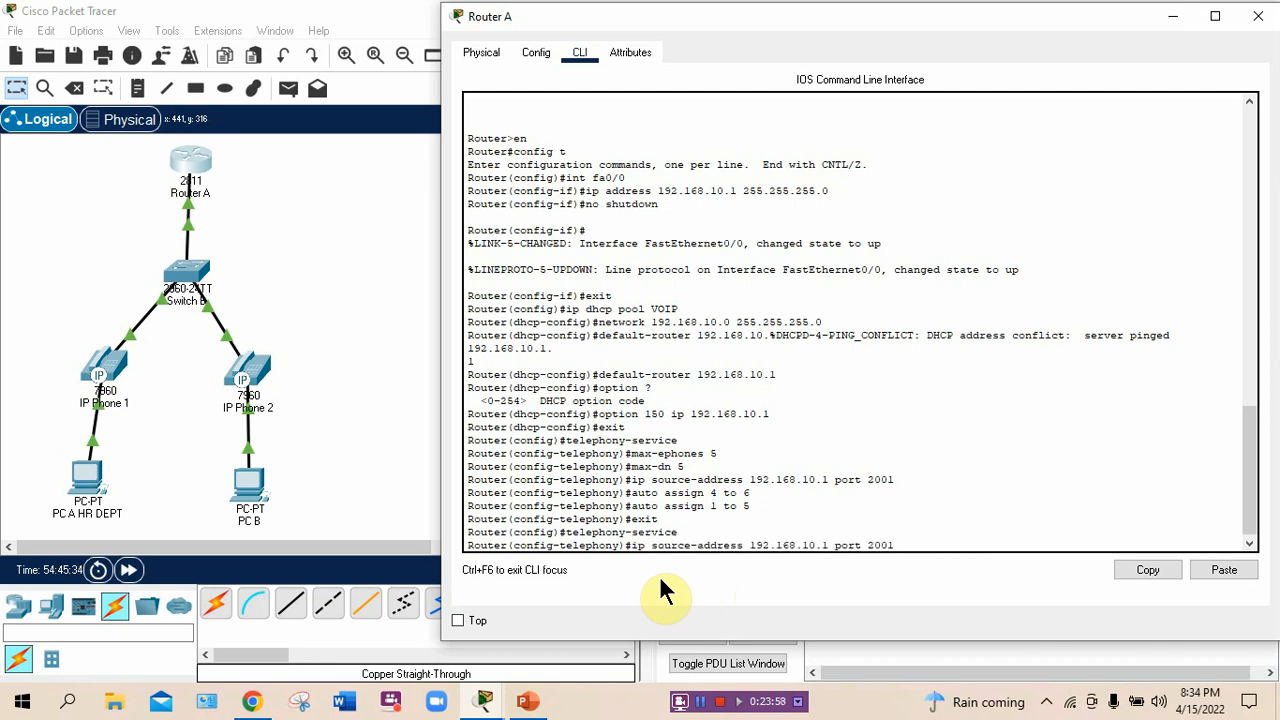
key(Down)
key(Down)
key(Down)
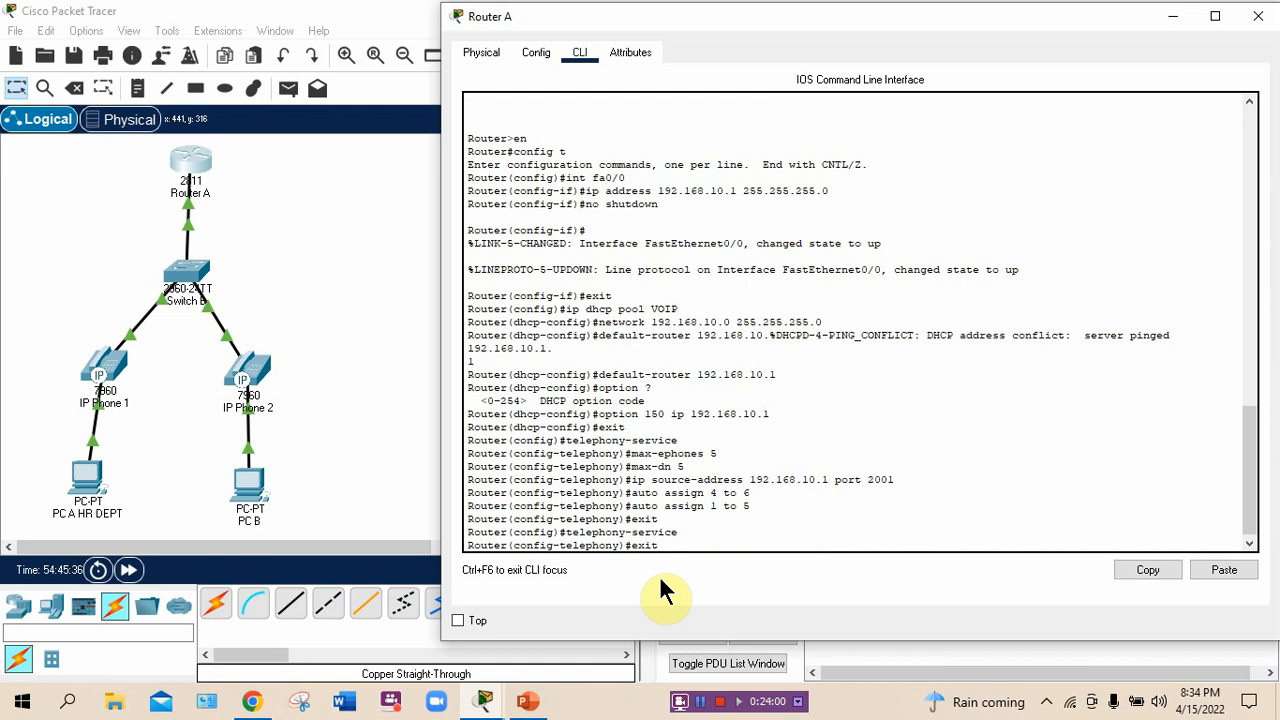
key(Down)
key(Down)
Step: Create the directory entry ephone-dn 1 on Router A and assign it number 2020
text(ephone-)
text(dn)
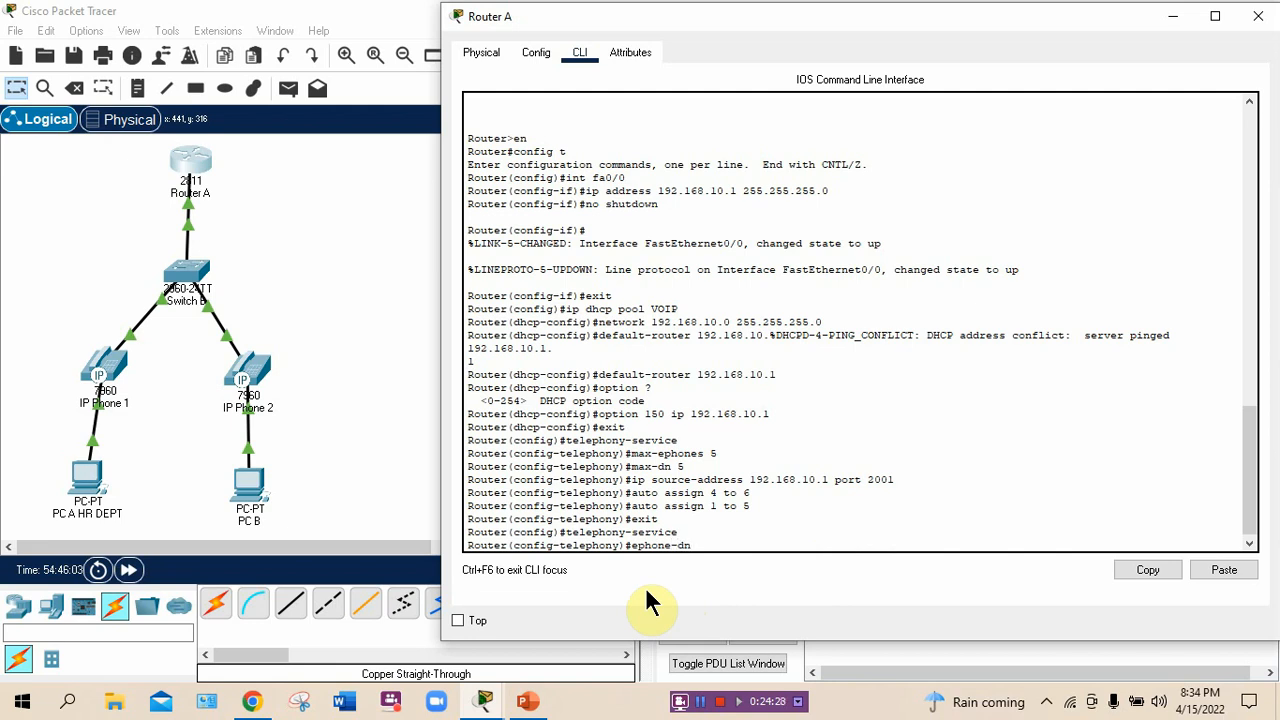
text( 1)
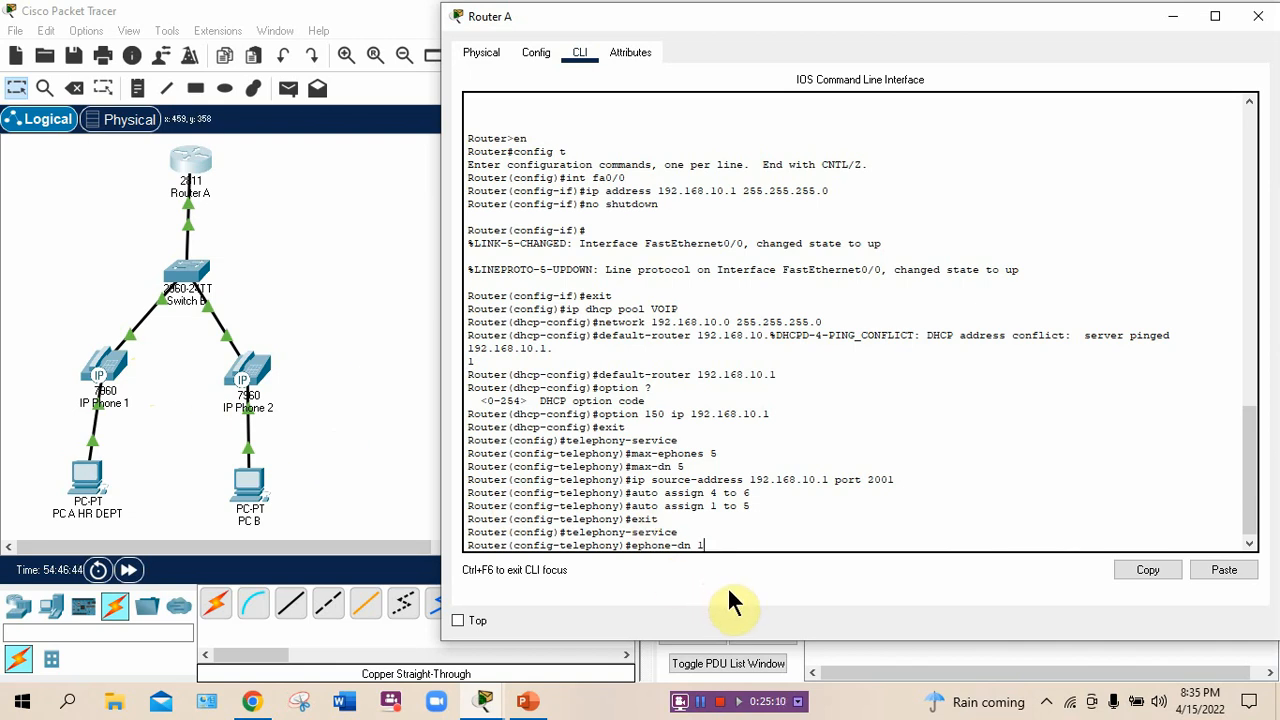
key(Return)
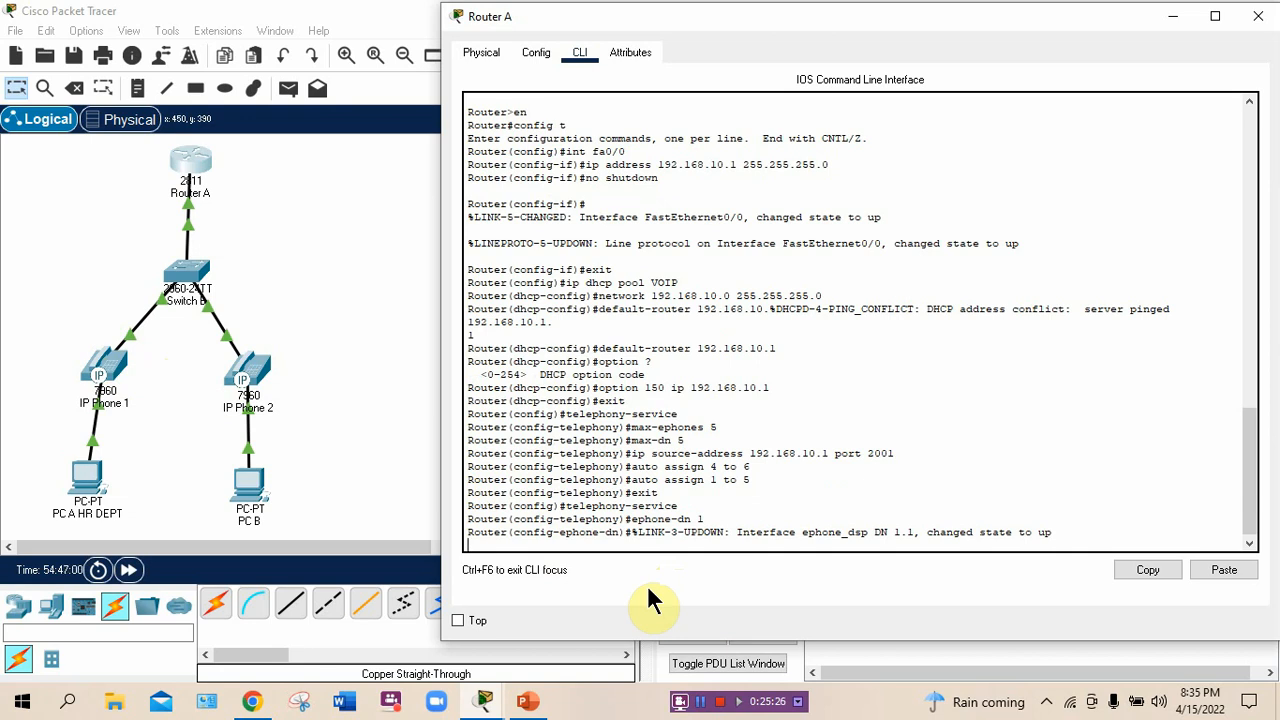
text(number)
text(2020)
key(Return)
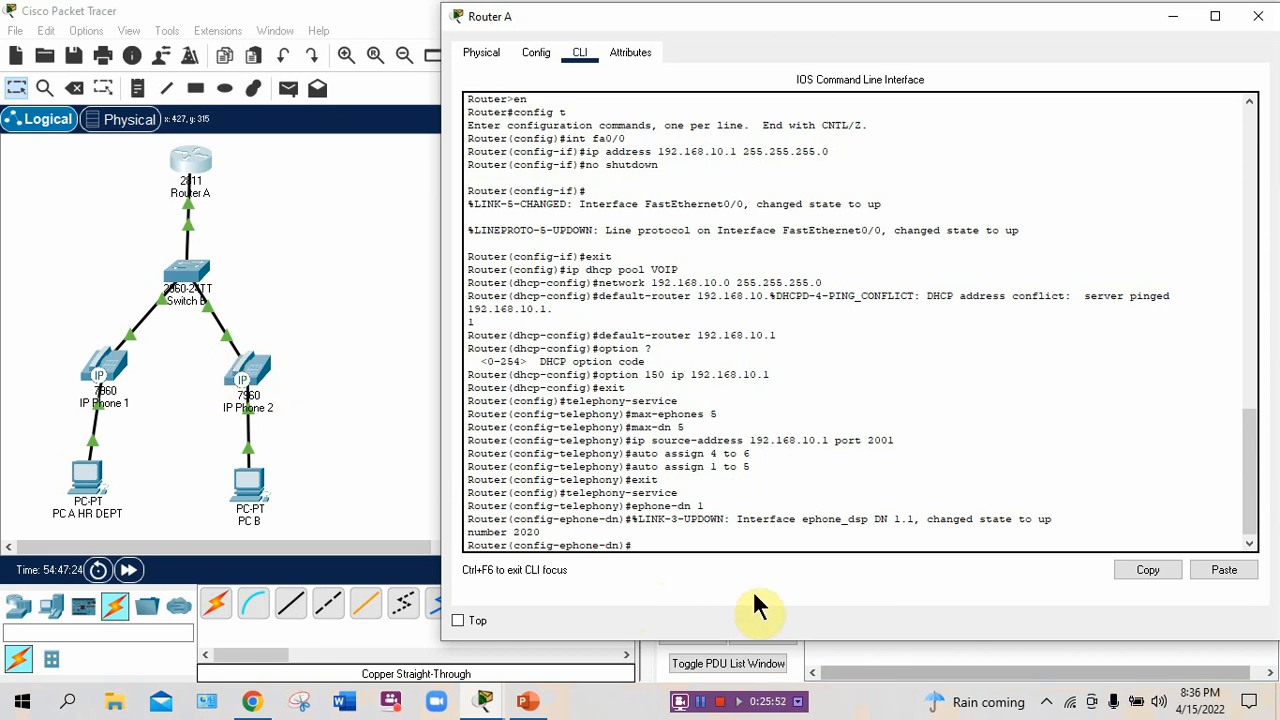
Step: Create the directory entry ephone-dn 2 and assign it number 2022
key(Up)
key(Up)
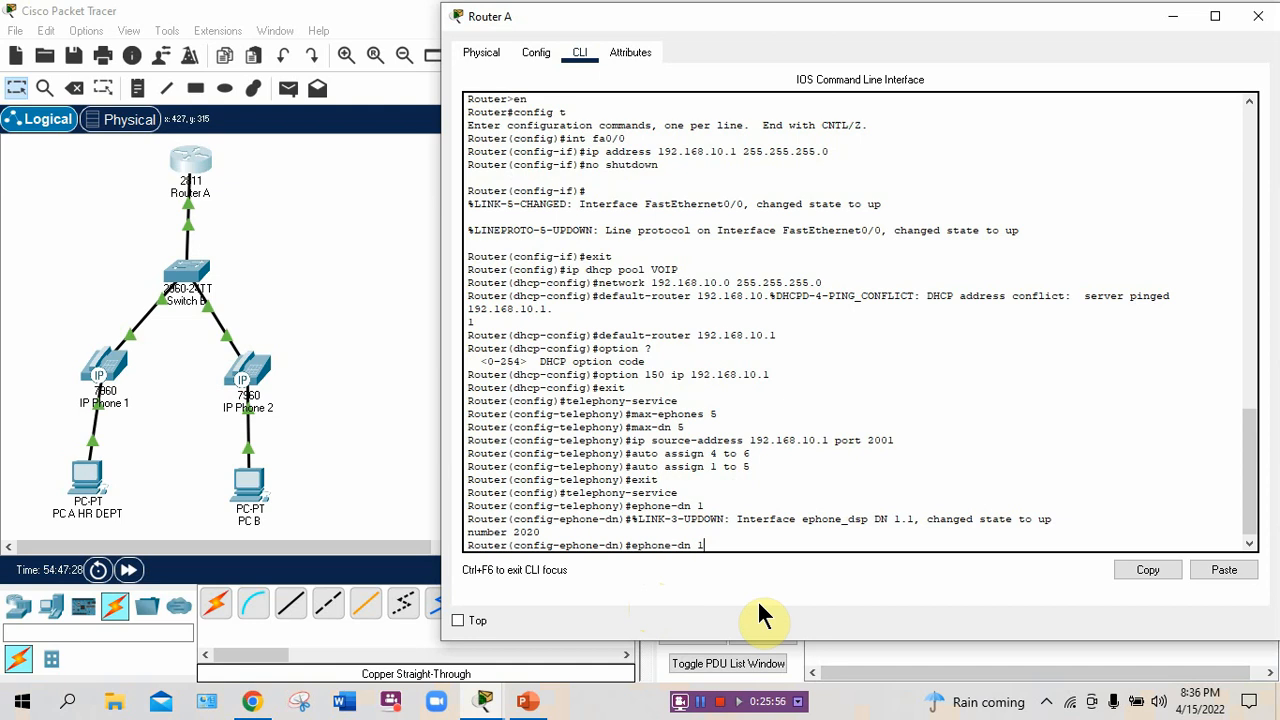
key(BackSpace)
text(2)
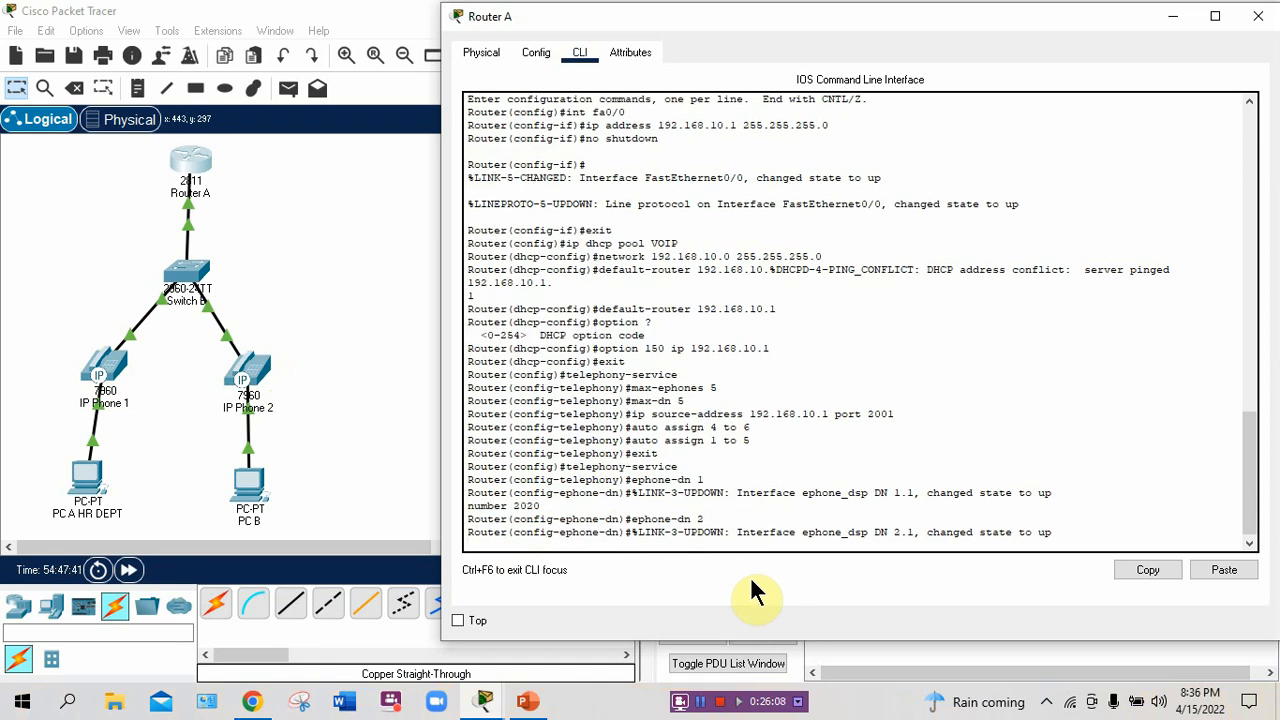
text(number)
text(2022)
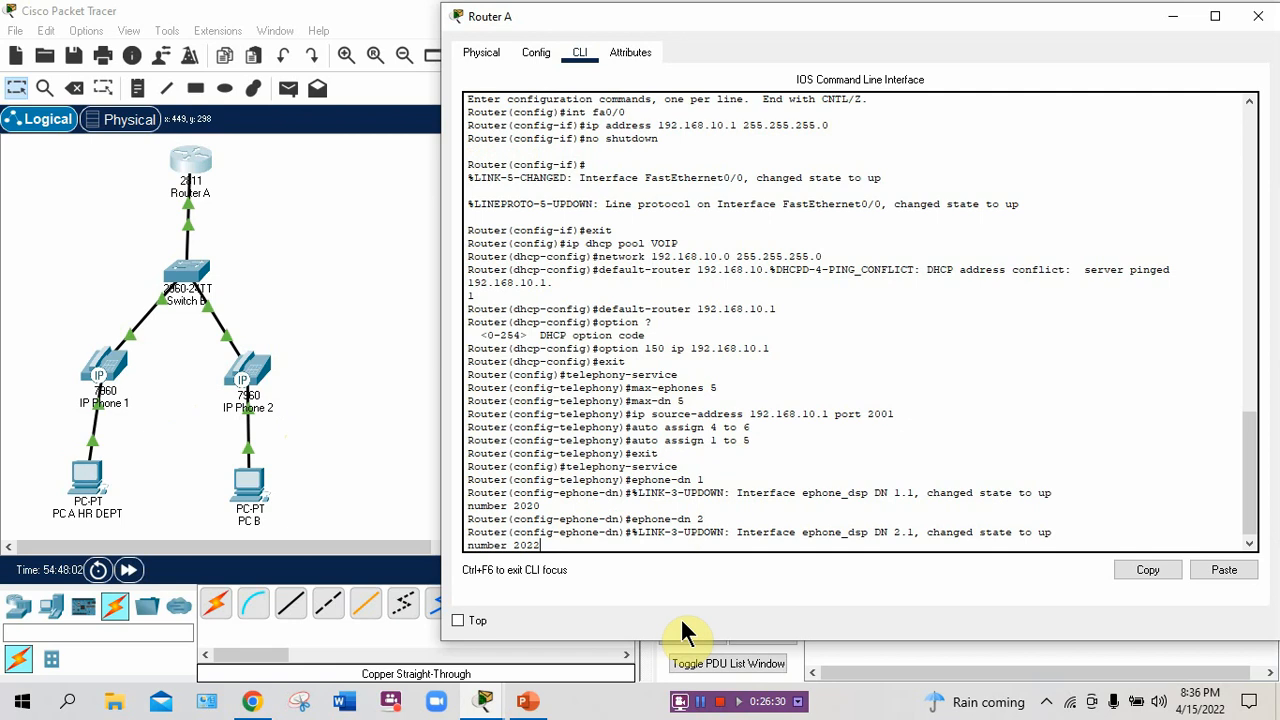
key(Return)
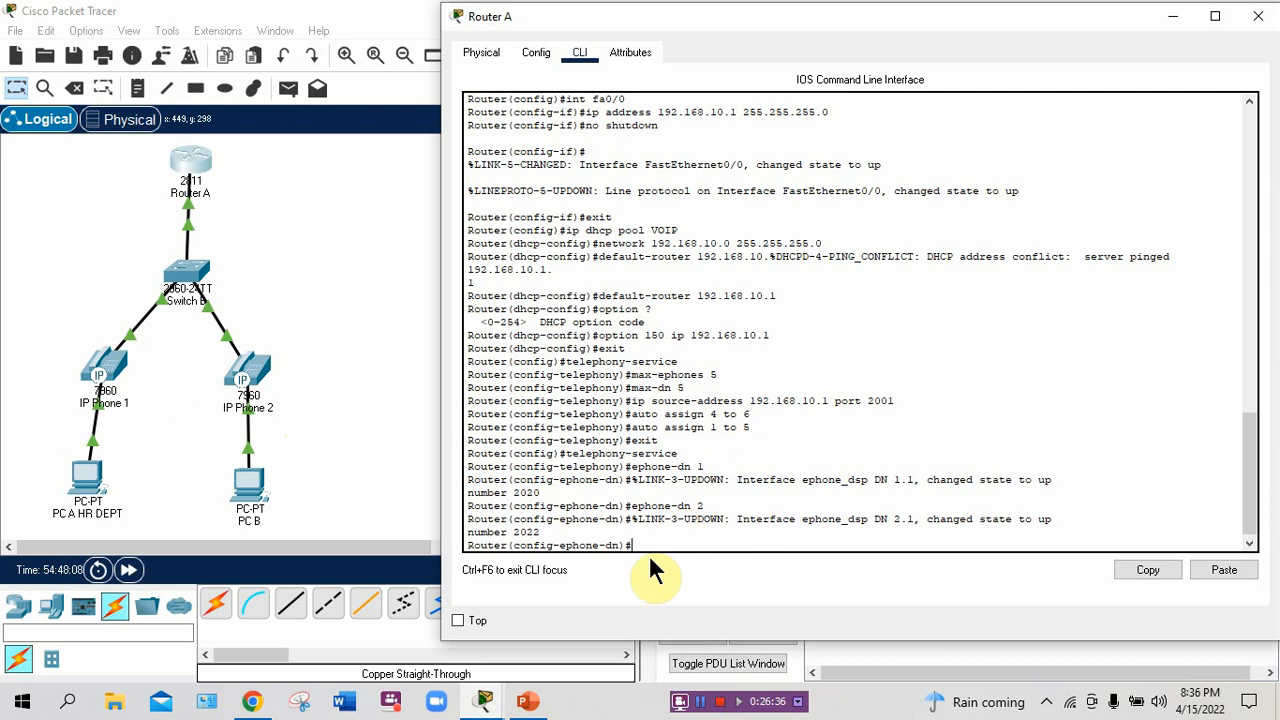
Step: Check the display on IP Phone 1's graphical view, close it, and return to Router A's command line
click(103, 372)
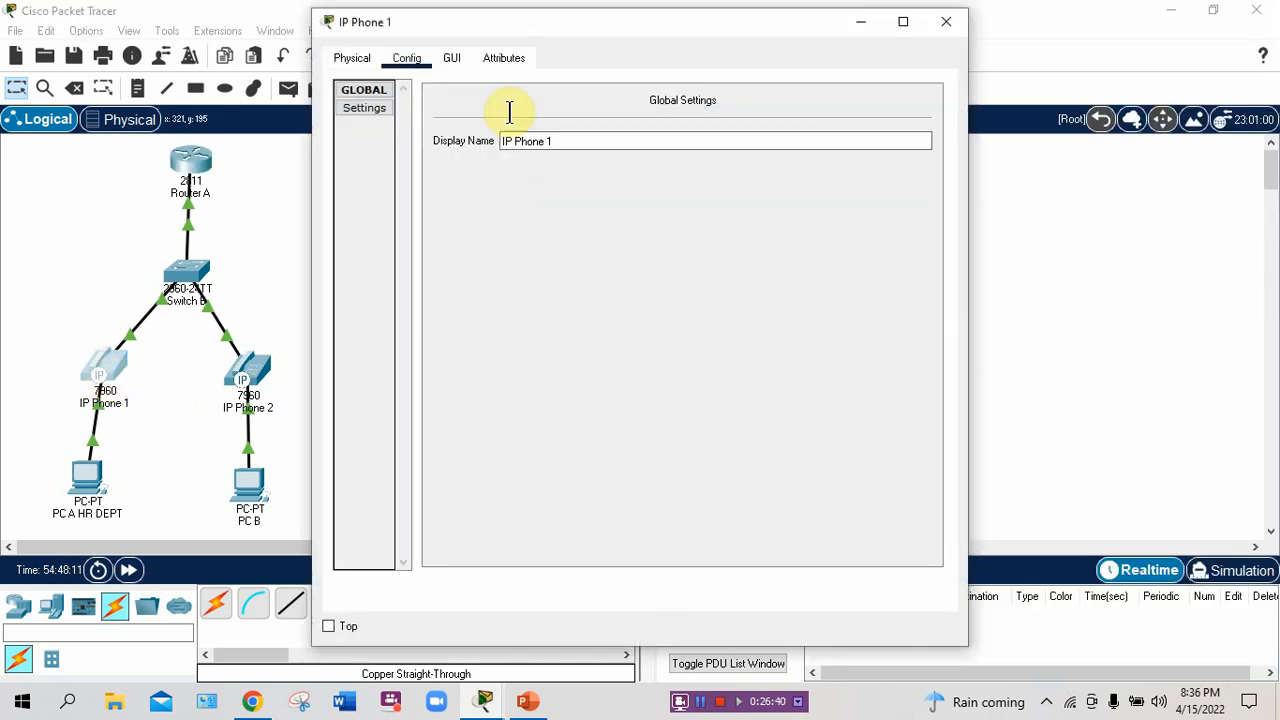
click(452, 58)
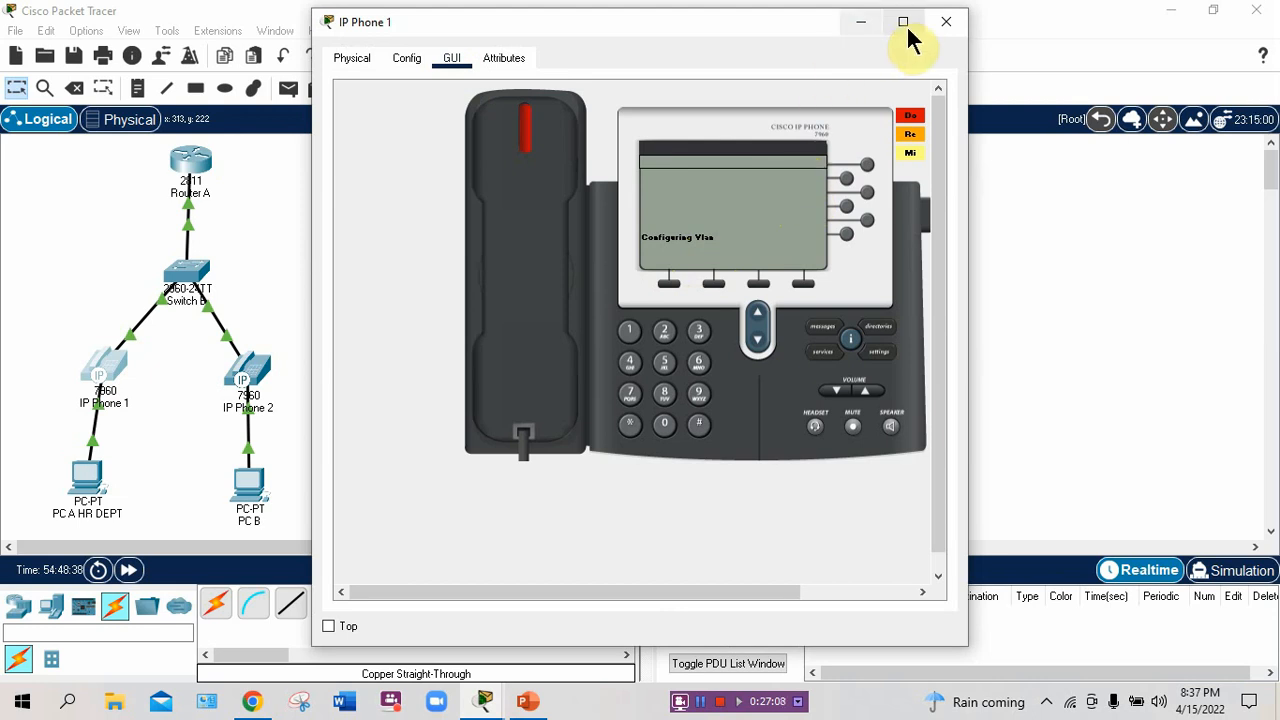
click(946, 22)
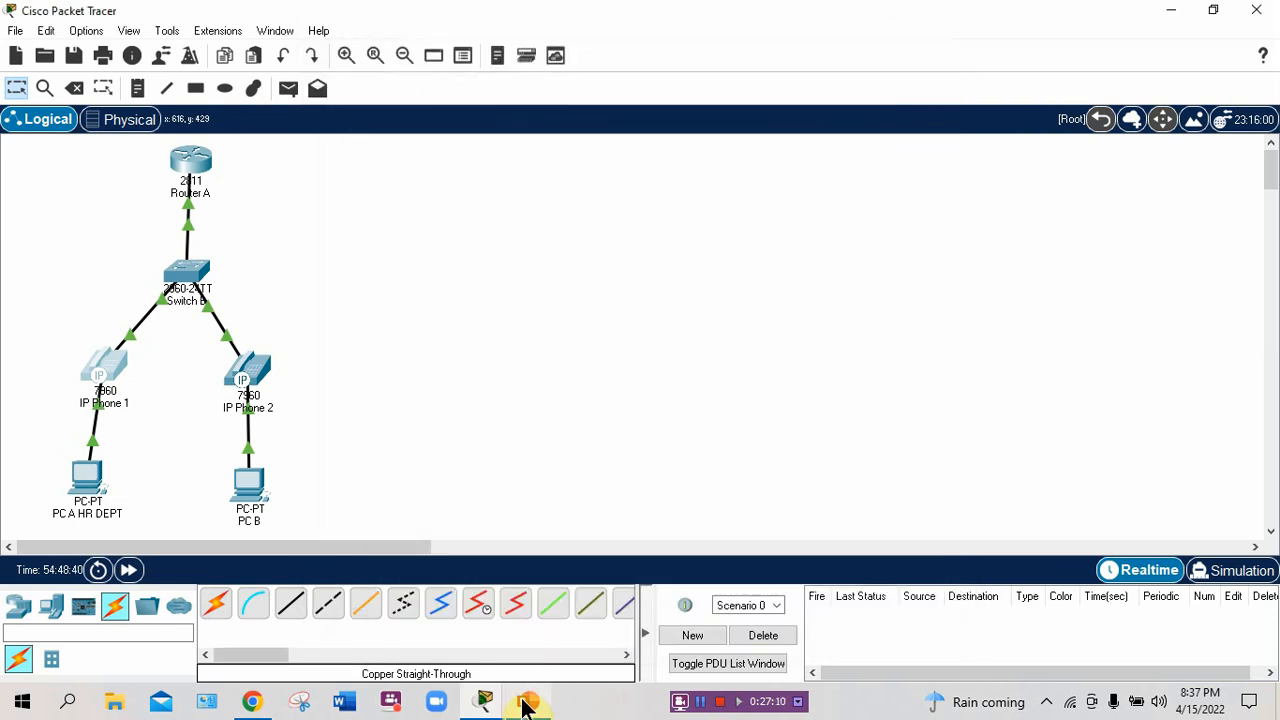
mouse_move(487, 705)
click(541, 630)
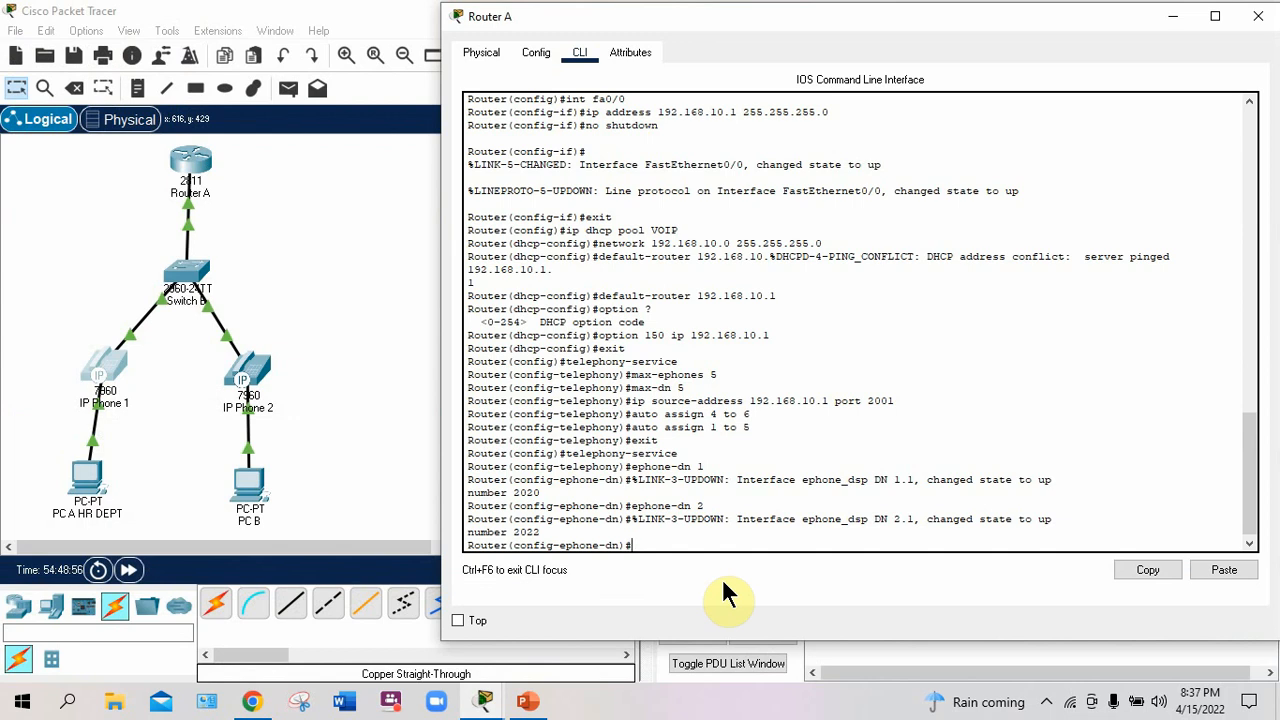
Step: Re-enter ephone-dn 2, assign number 2022 again, and exit to global configuration mode
text(number 2022)
key(Up)
key(Up)
key(Return)
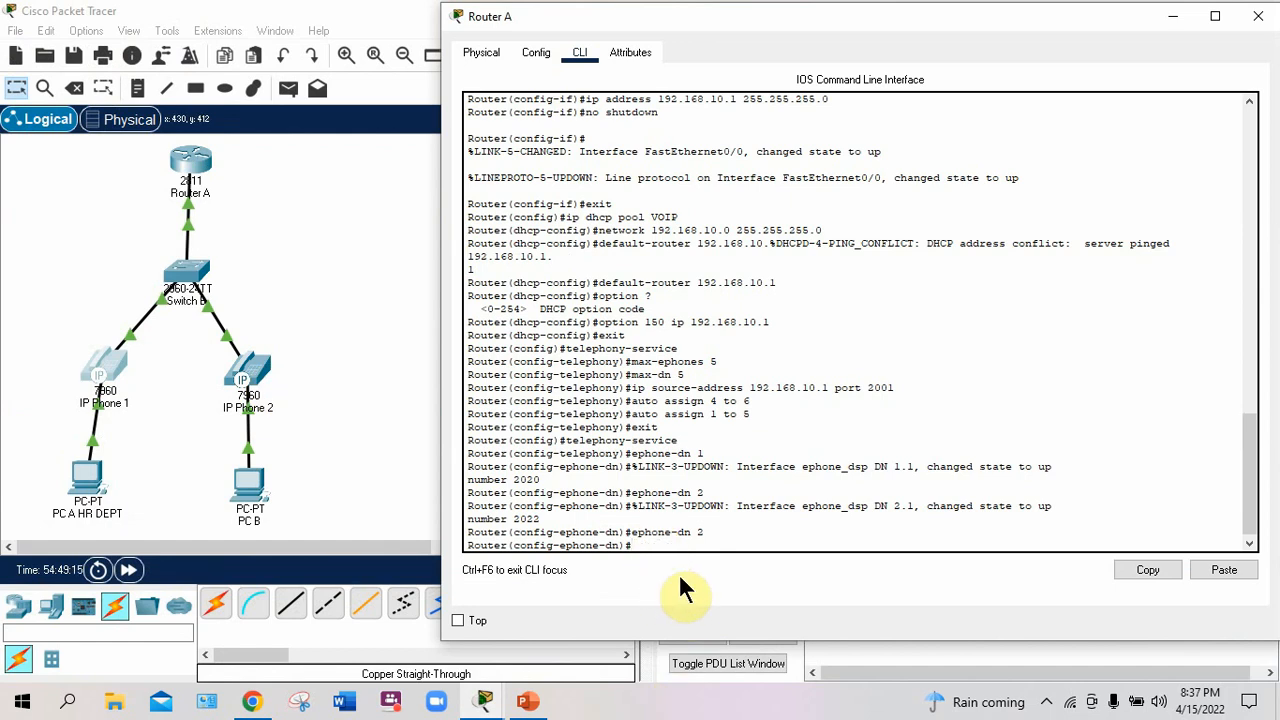
text(number)
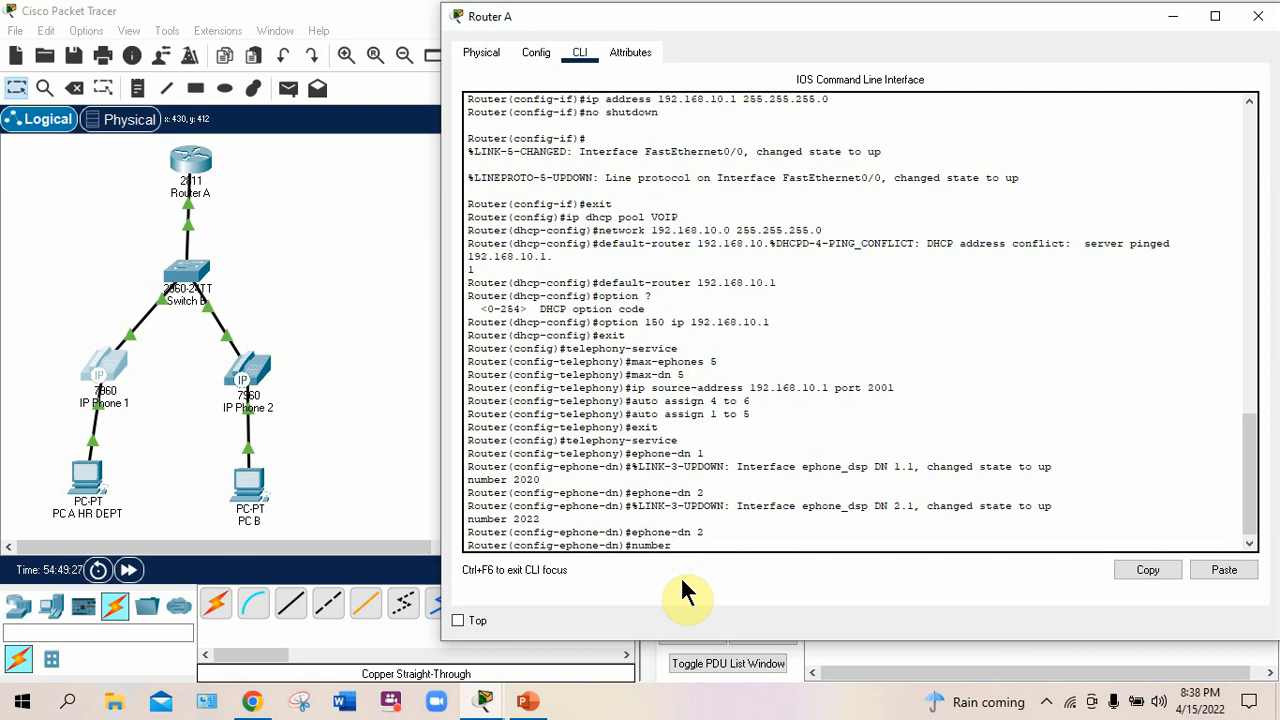
text(2022)
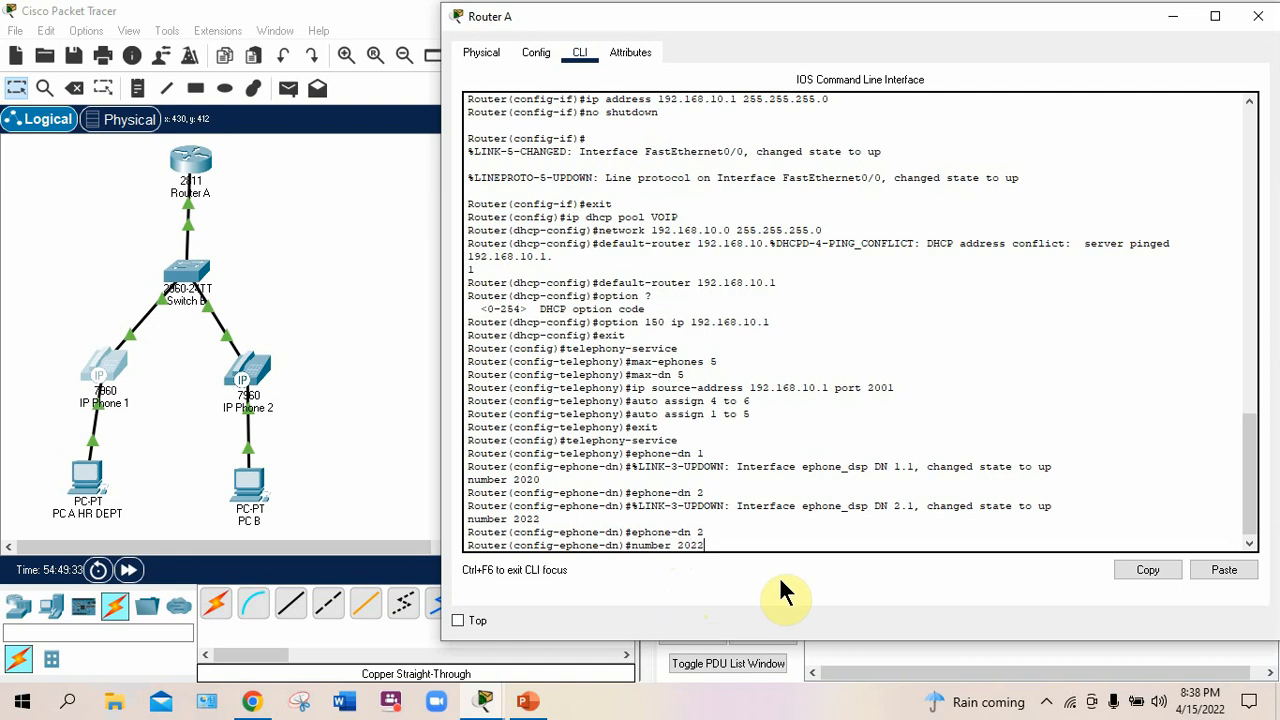
key(Return)
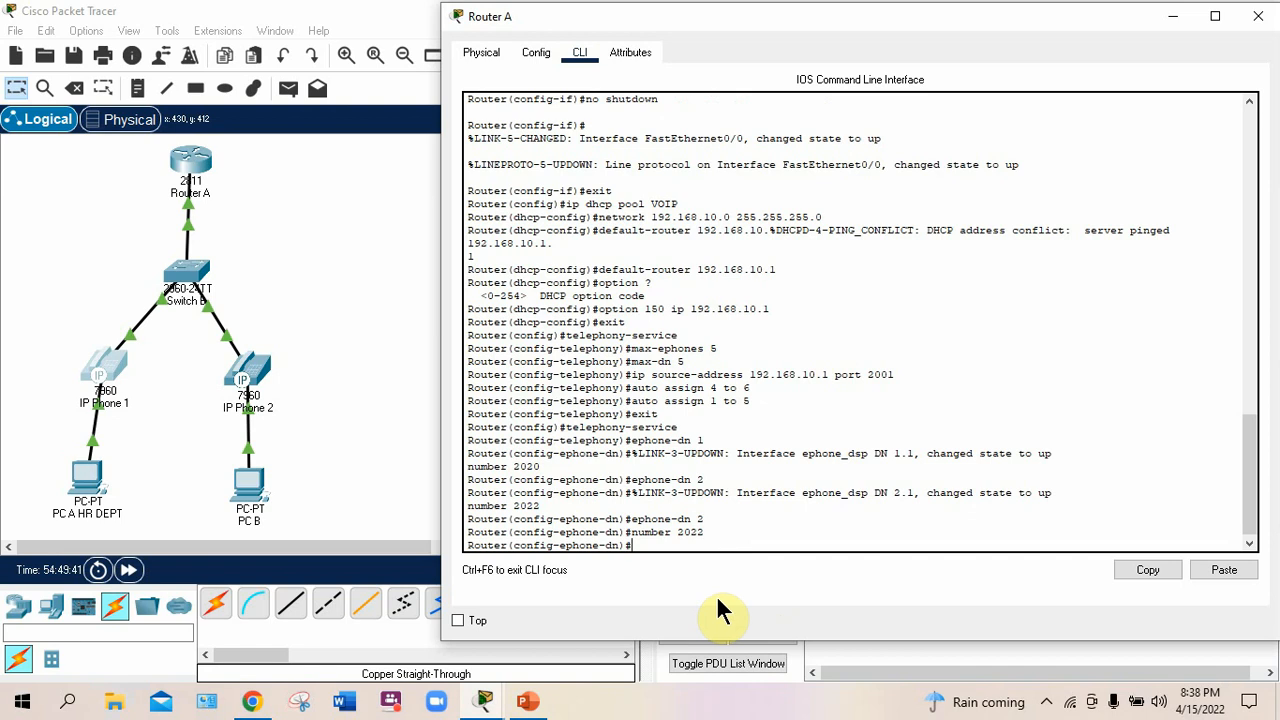
text(exit)
key(Return)
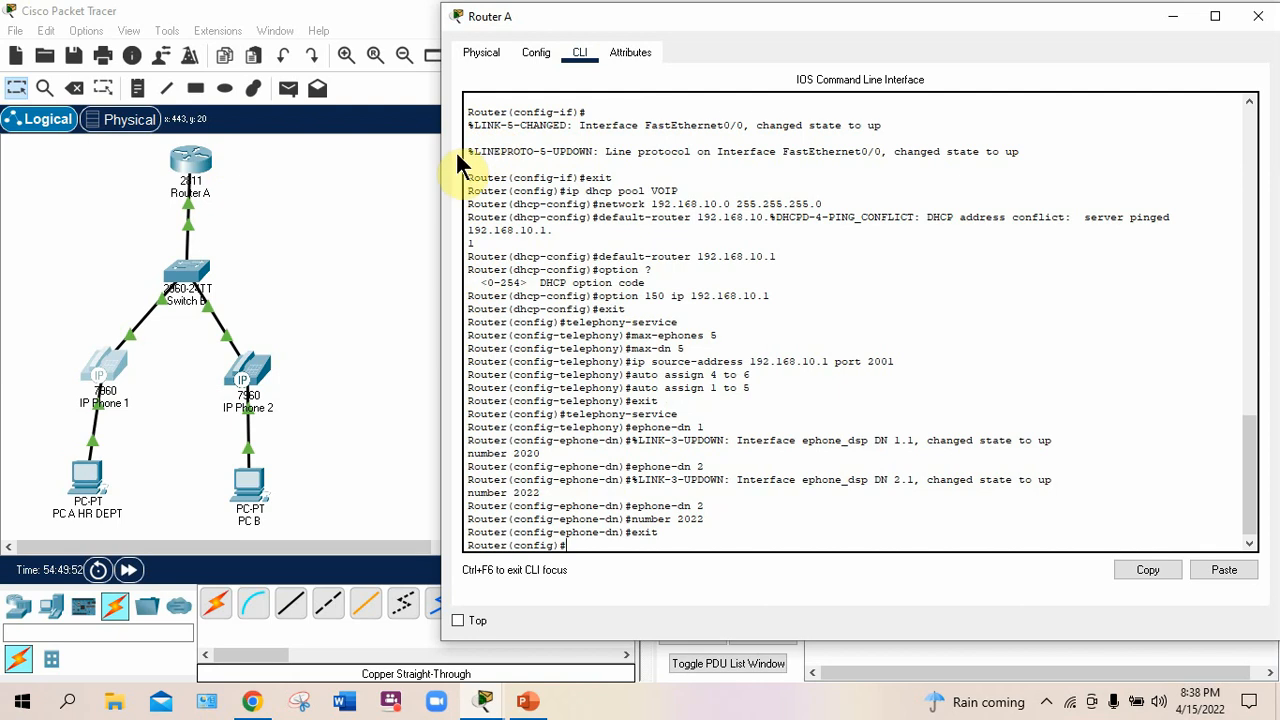
click(155, 390)
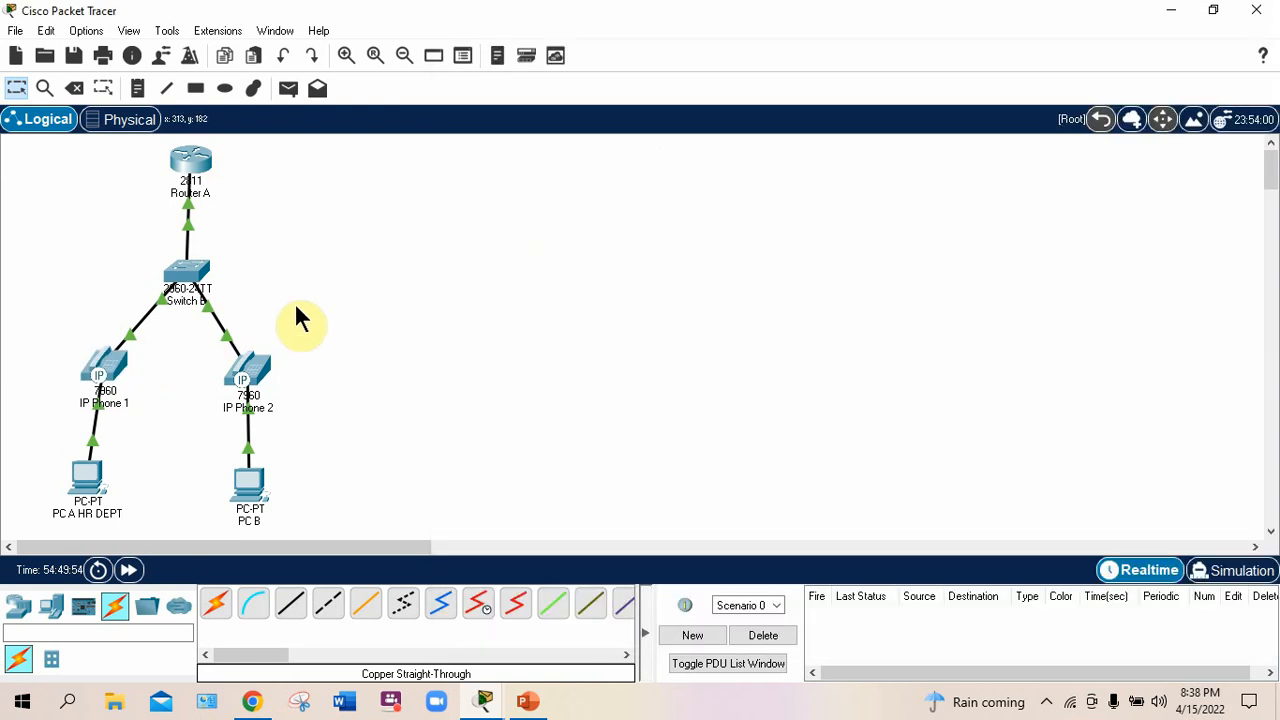
mouse_move(500, 700)
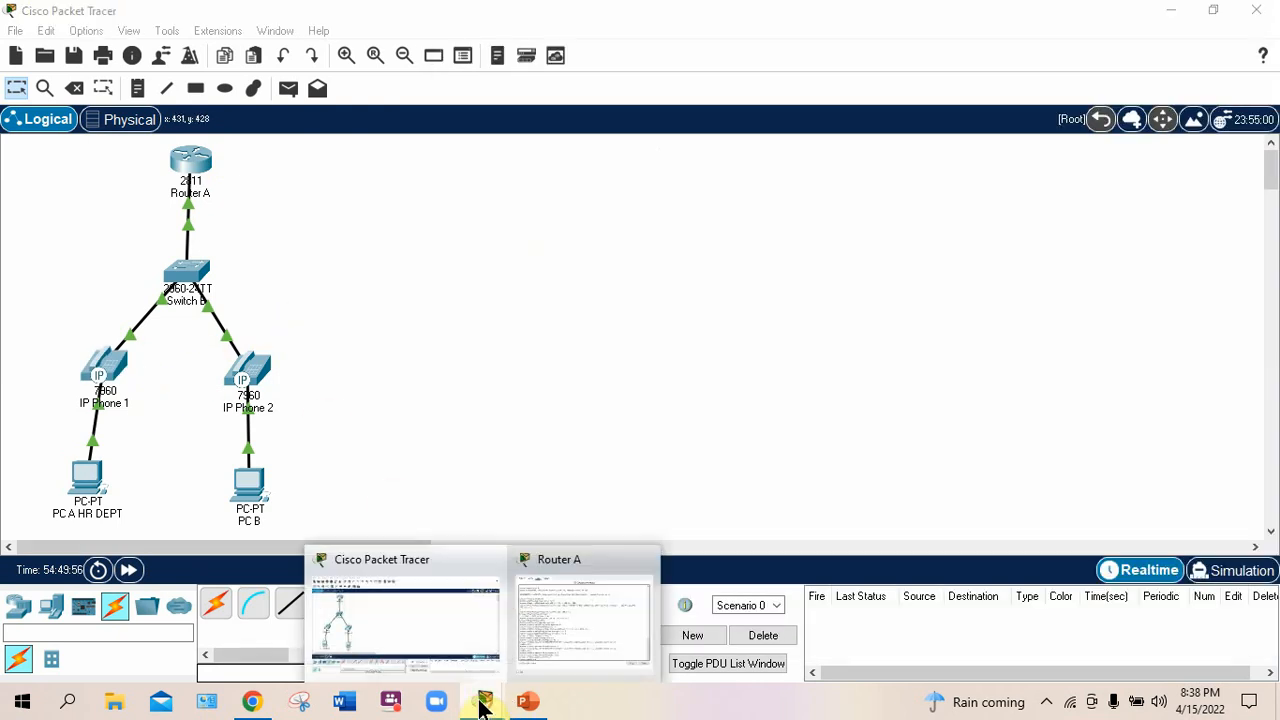
click(565, 622)
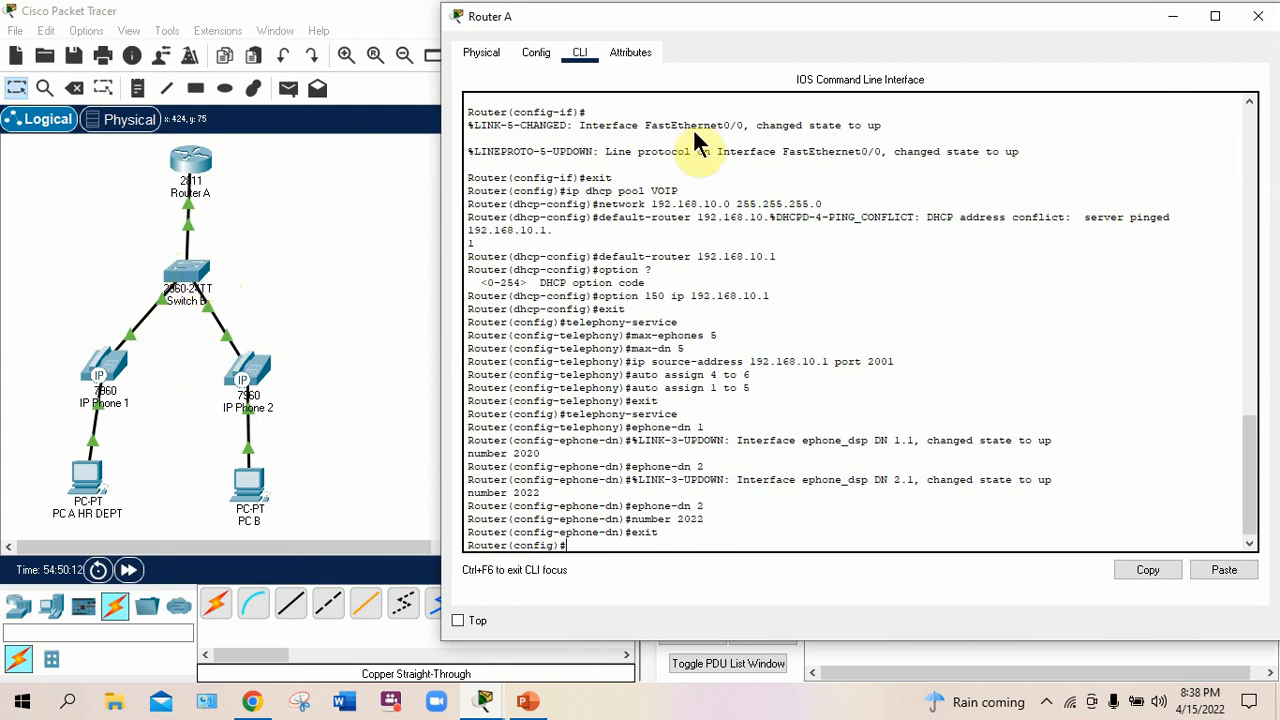
Step: Minimize Router A's window and start a command-line session on Switch B in a widened window beside the topology
click(1172, 17)
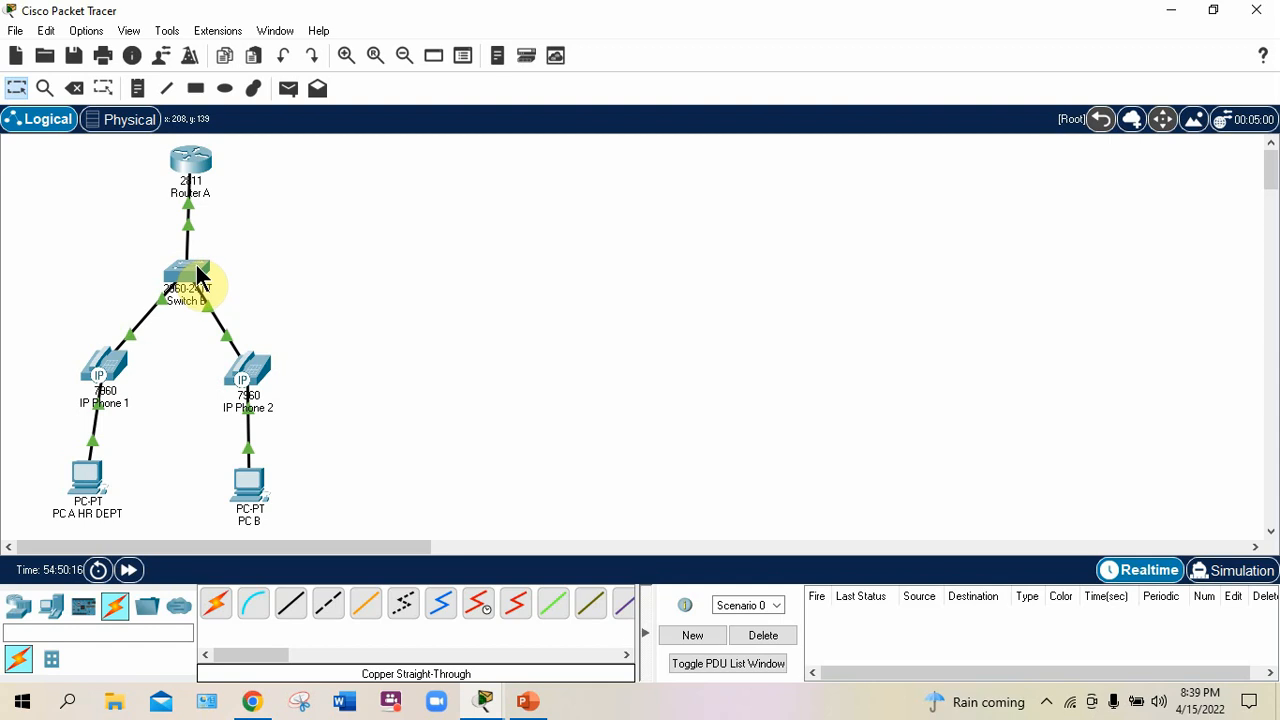
click(195, 267)
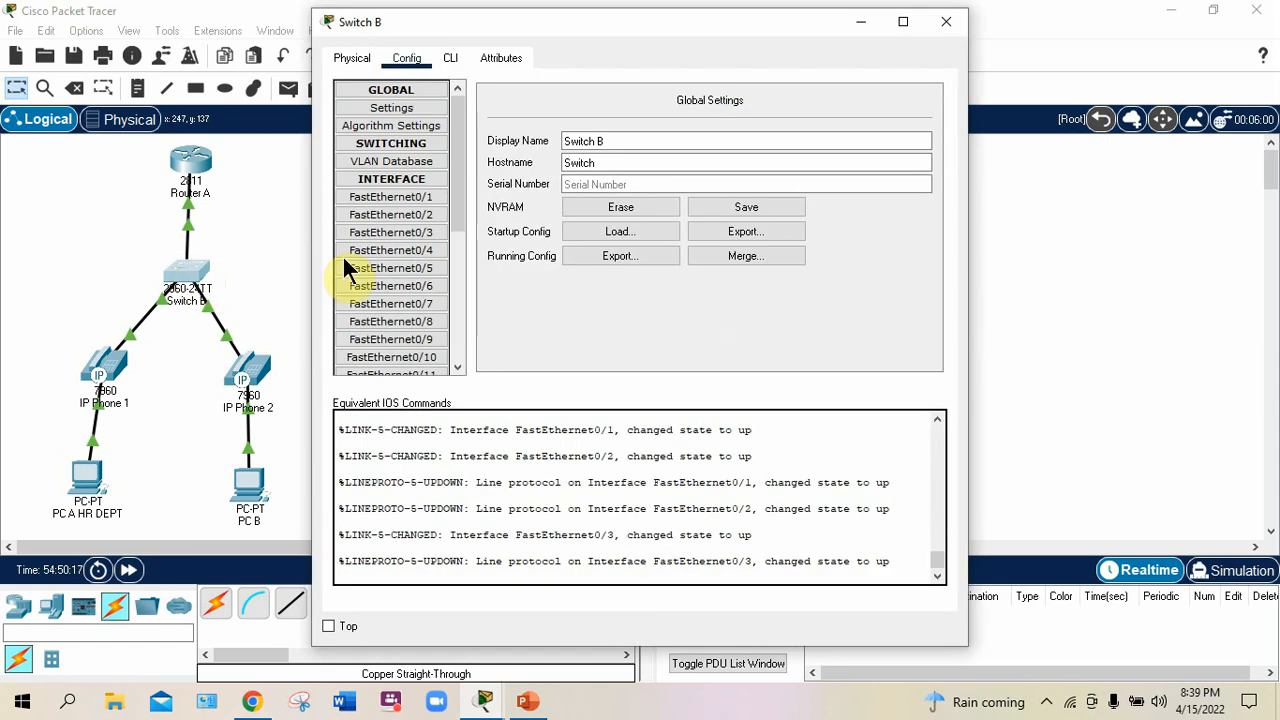
click(450, 60)
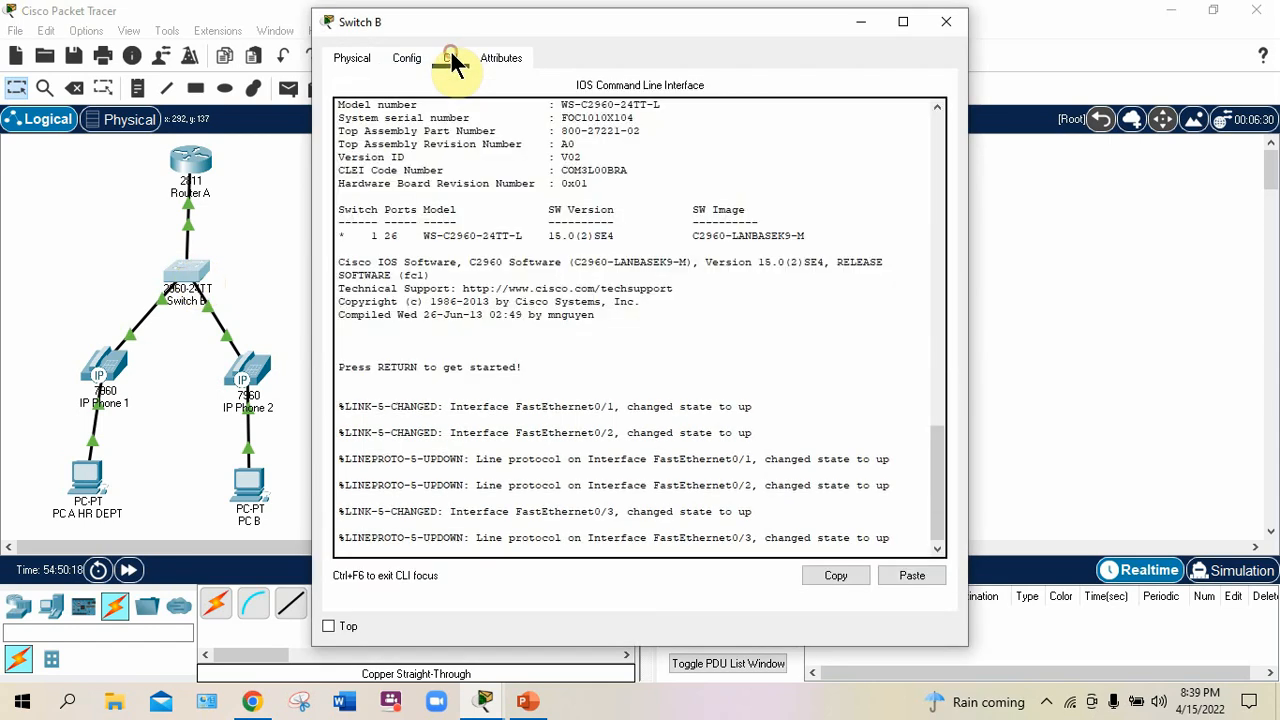
click(903, 525)
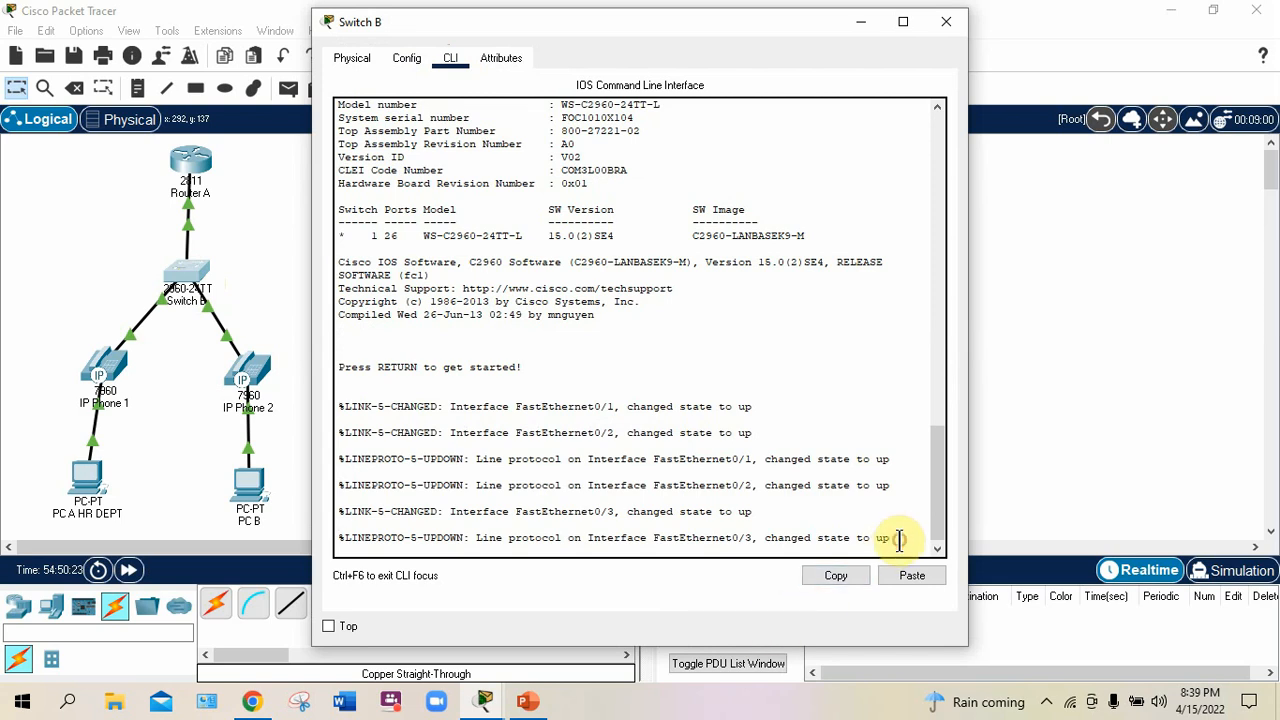
key(Return)
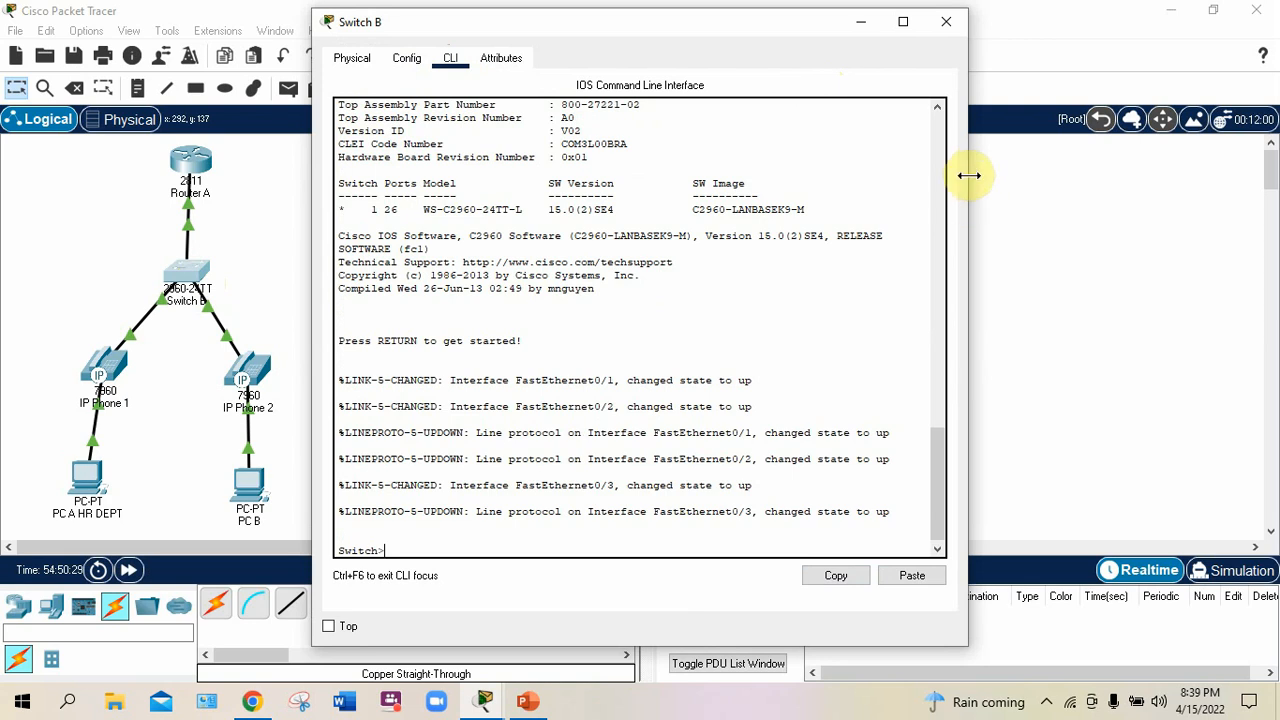
drag(968, 174, 1262, 158)
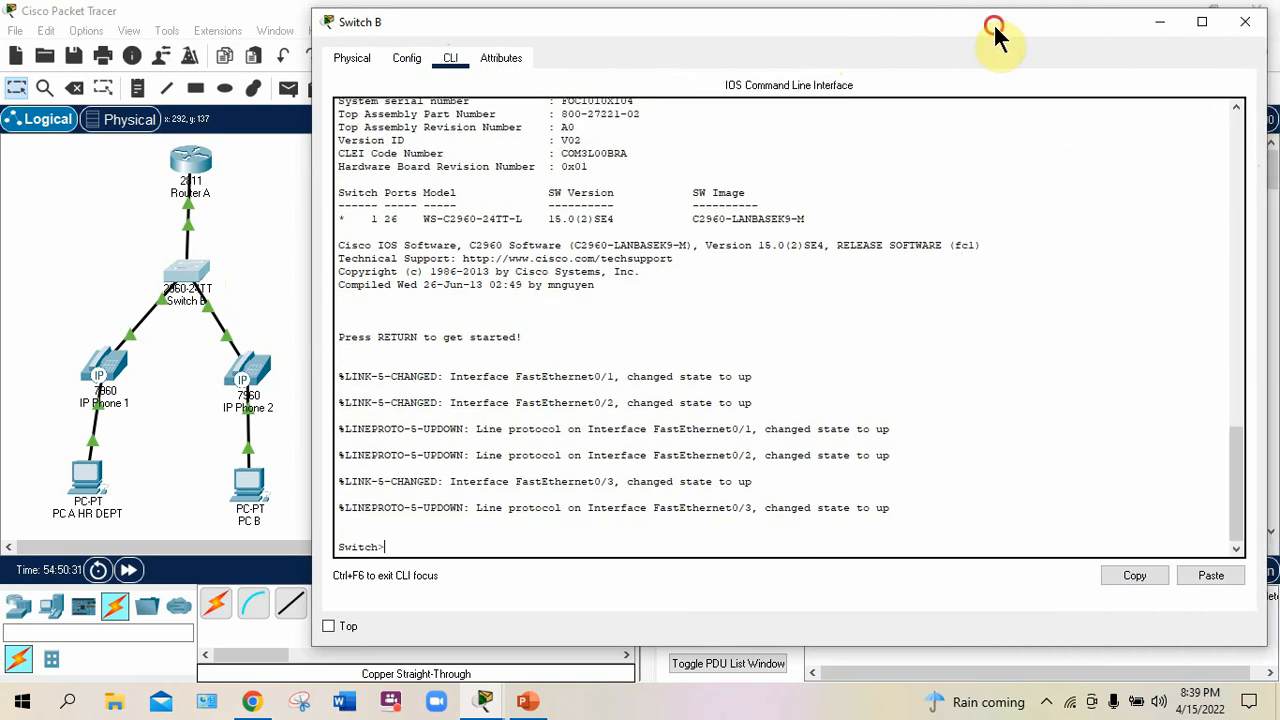
drag(994, 26, 1007, 18)
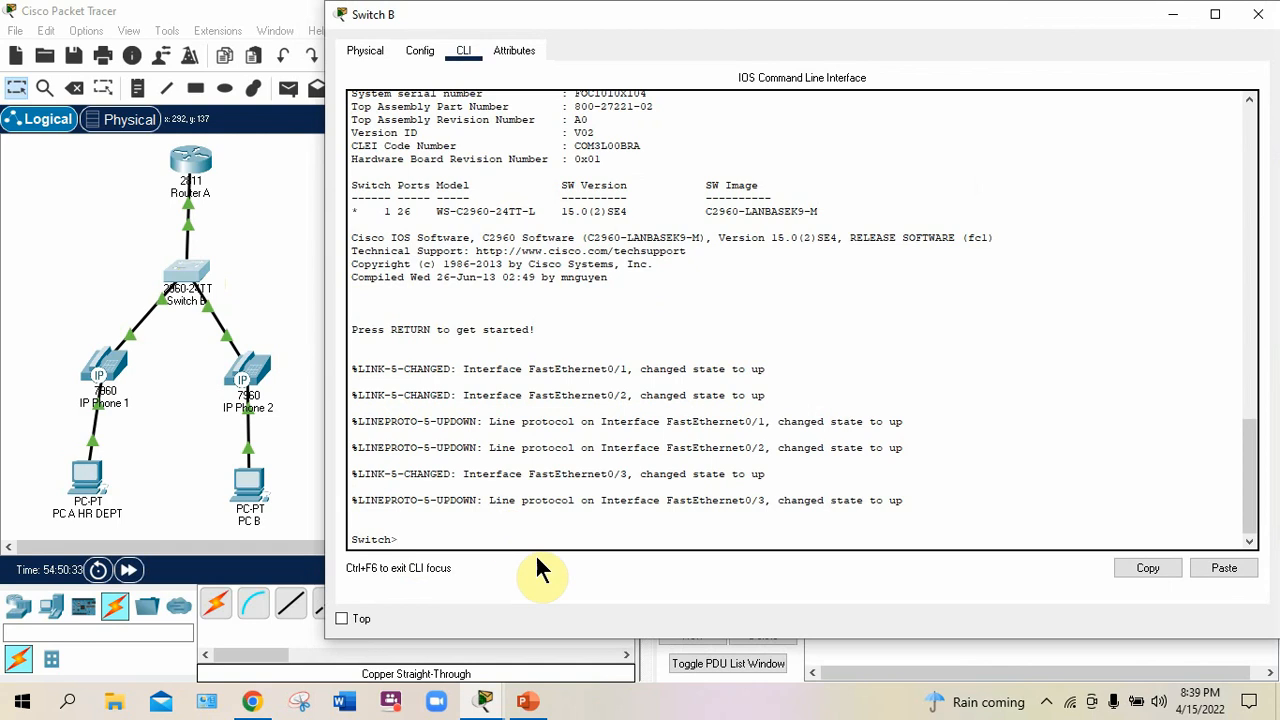
Step: Enter privileged and global configuration mode on Switch B and select the interface range fa0/1-5
text(en)
key(Return)
text(co)
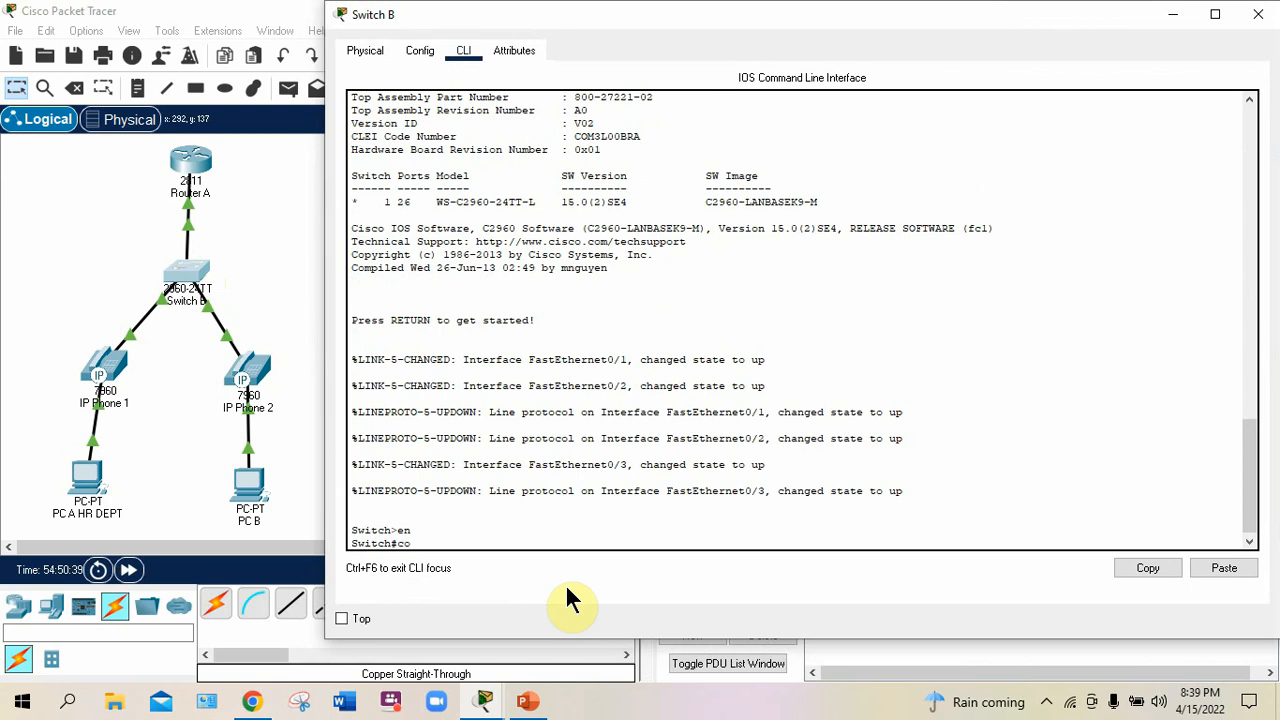
text(nfig t)
key(Return)
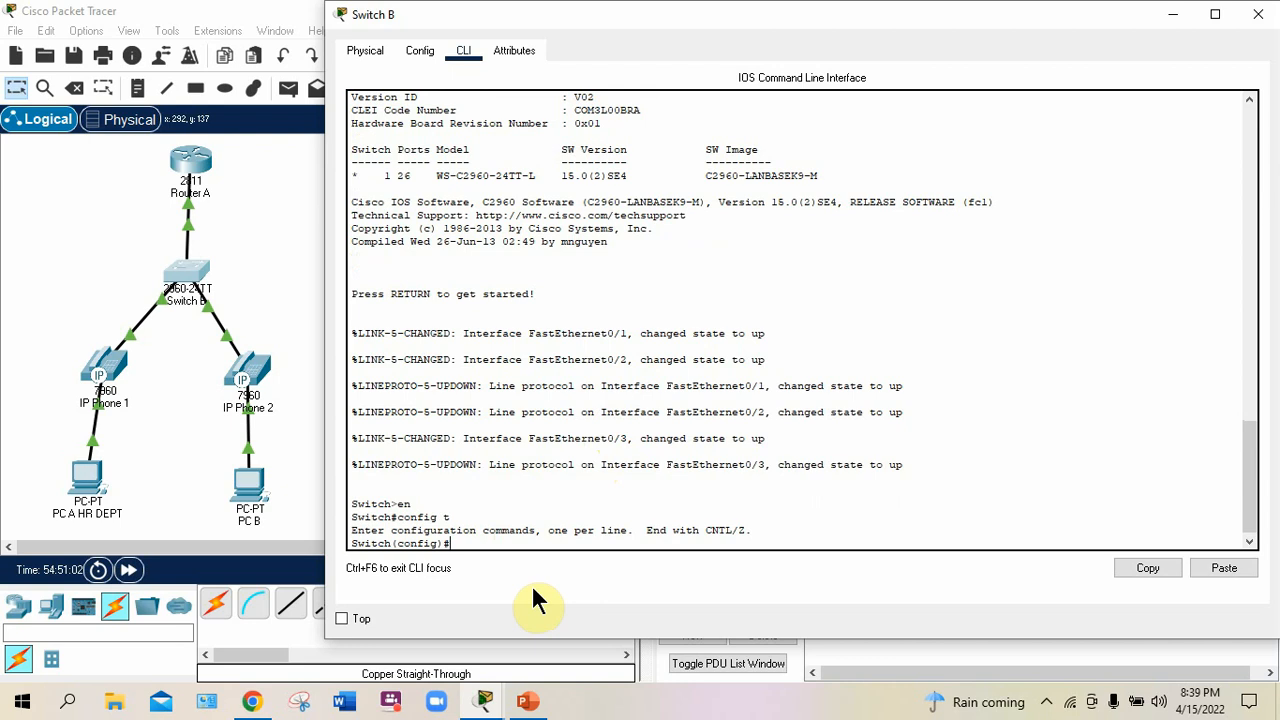
text(int range fa)
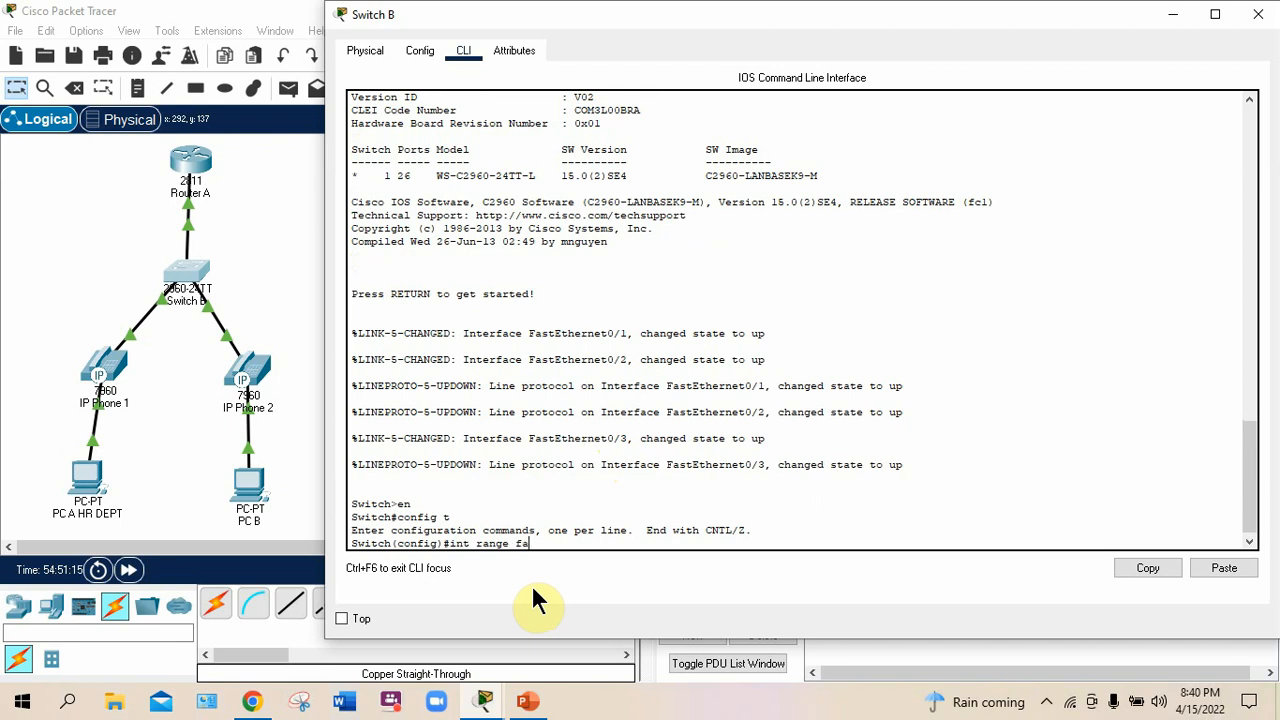
text(0/)
text(-5)
key(Return)
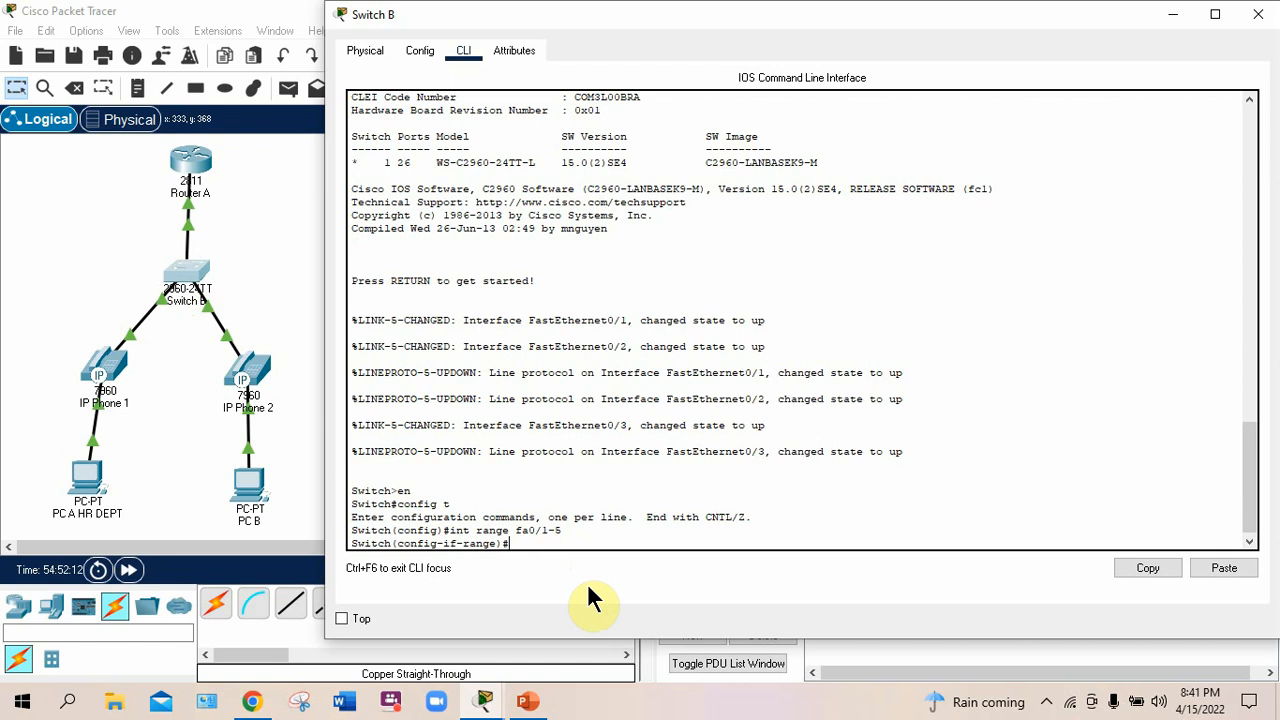
Step: Set the selected switch port range to access mode with switchport mode access
text(switchport mode acess)
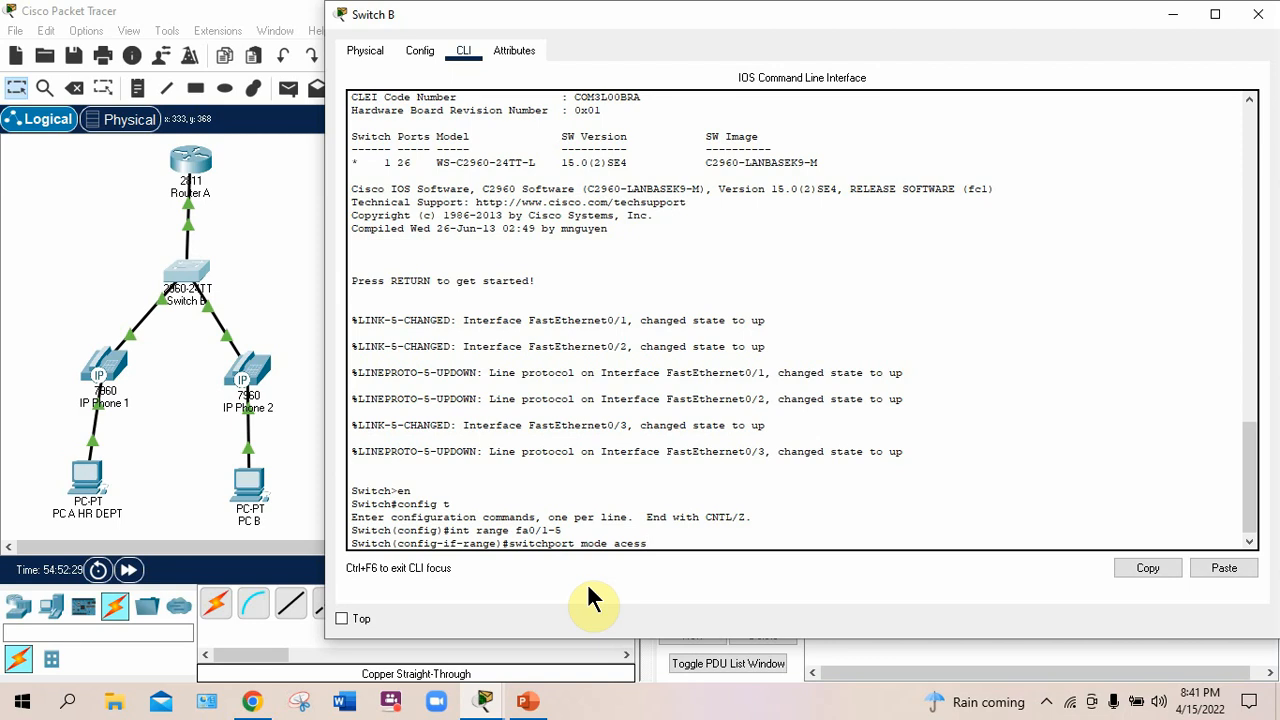
key(BackSpace)
key(BackSpace)
text(cess)
key(Return)
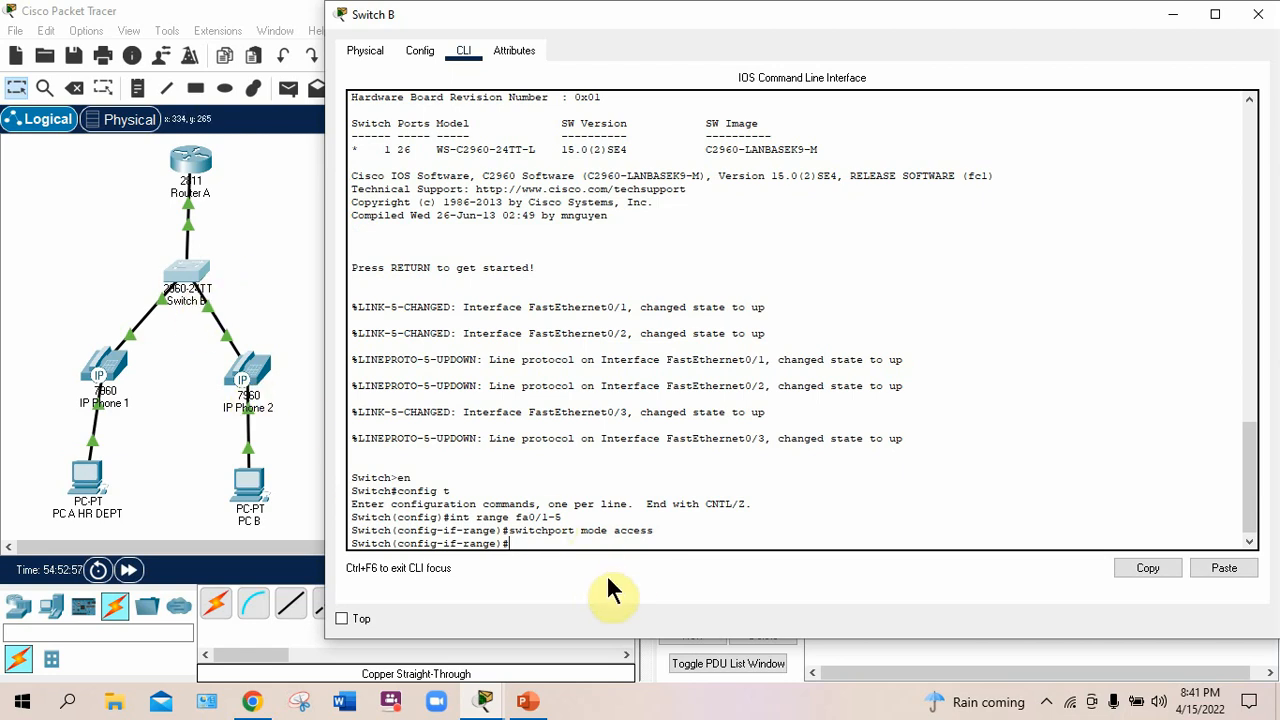
Step: Assign voice VLAN 1 to the port range with switchport voice vlan 1, and exit to global configuration mode
key(Up)
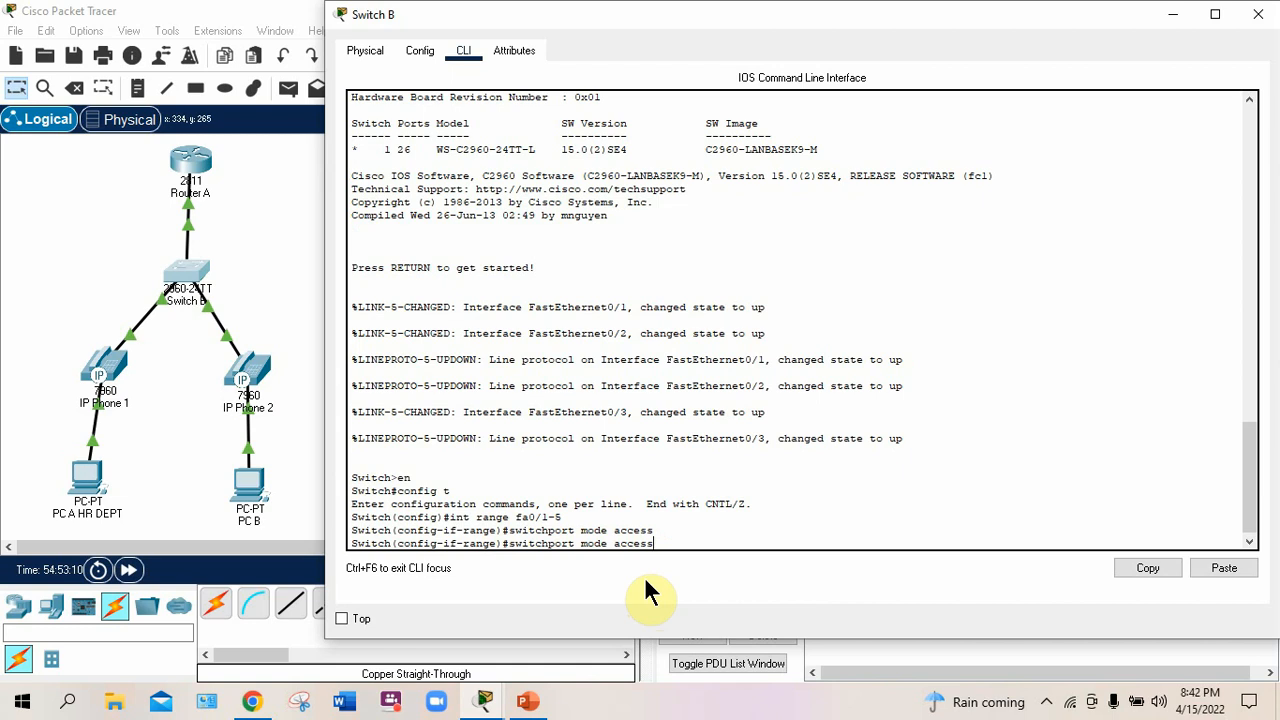
key(BackSpace)
key(BackSpace)
key(BackSpace)
key(BackSpace)
key(BackSpace)
key(BackSpace)
key(BackSpace)
key(BackSpace)
key(BackSpace)
key(Return)
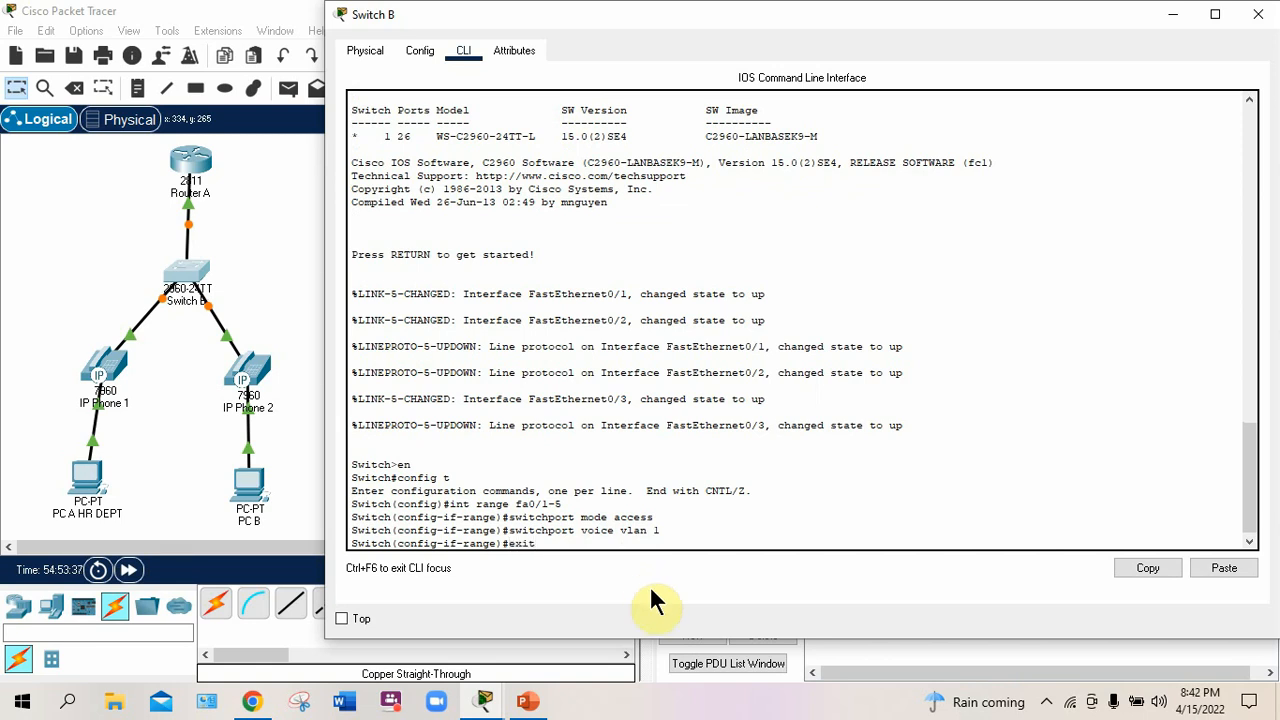
key(Return)
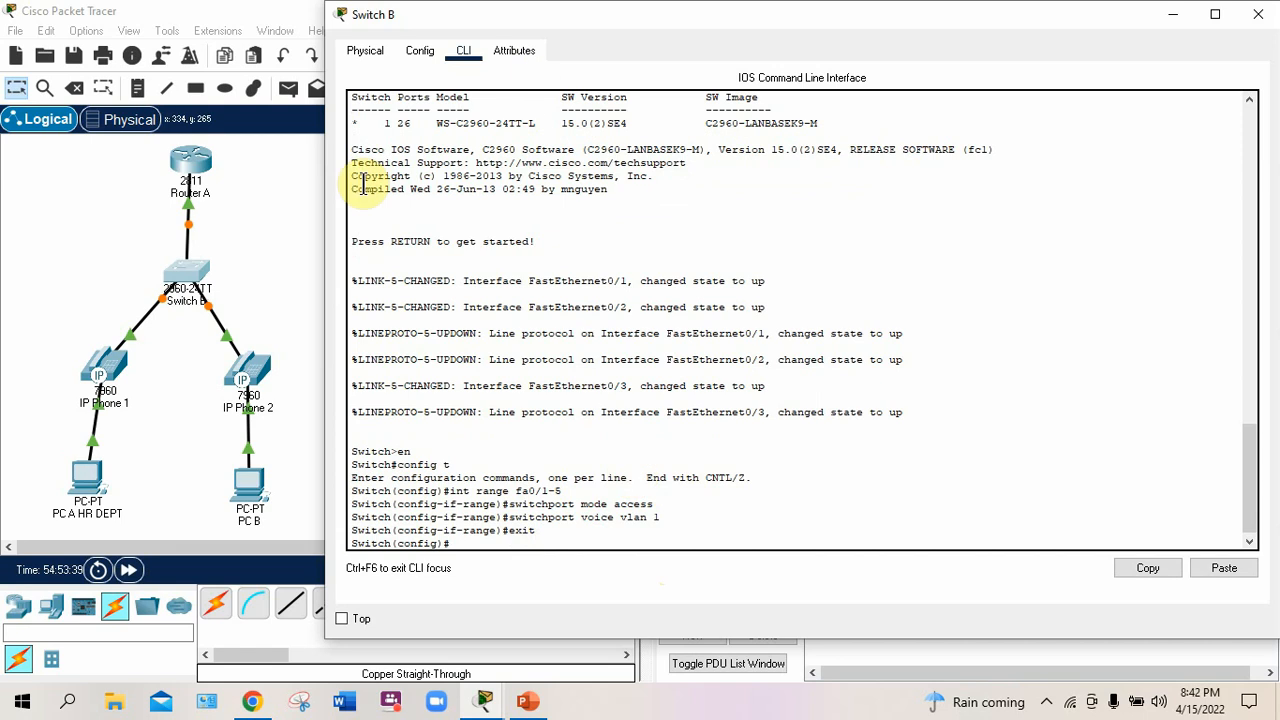
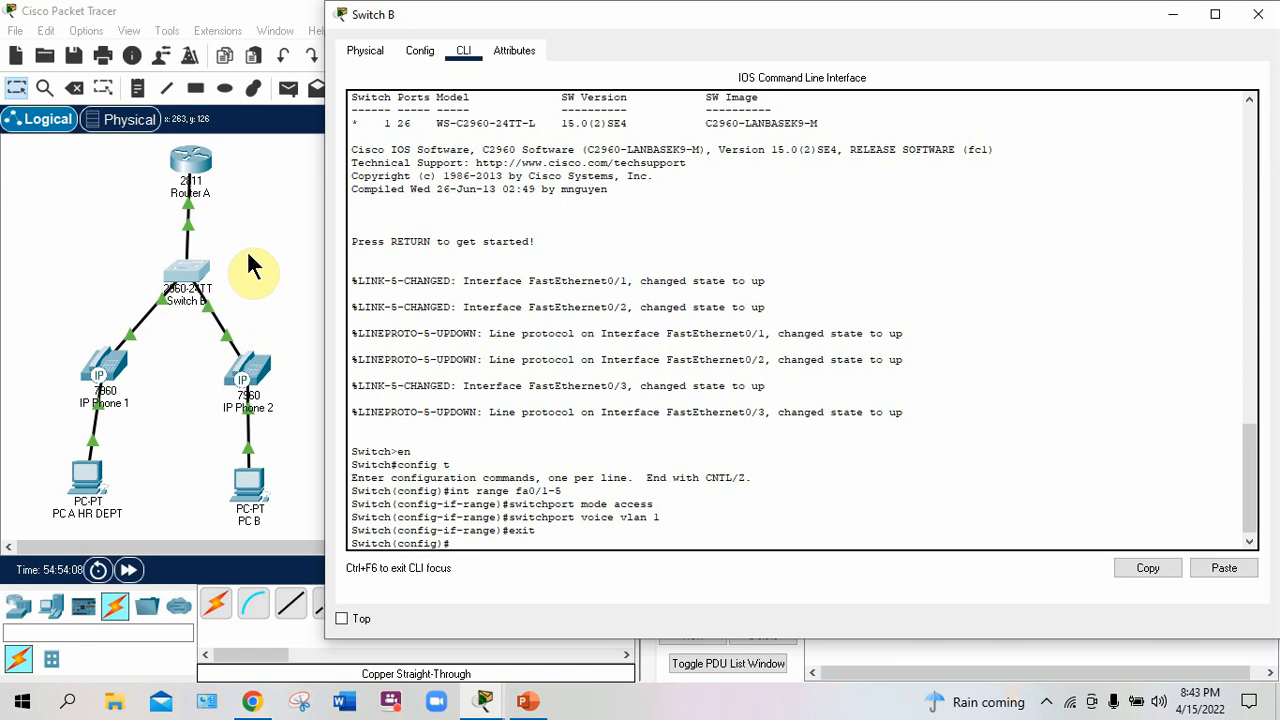
click(527, 703)
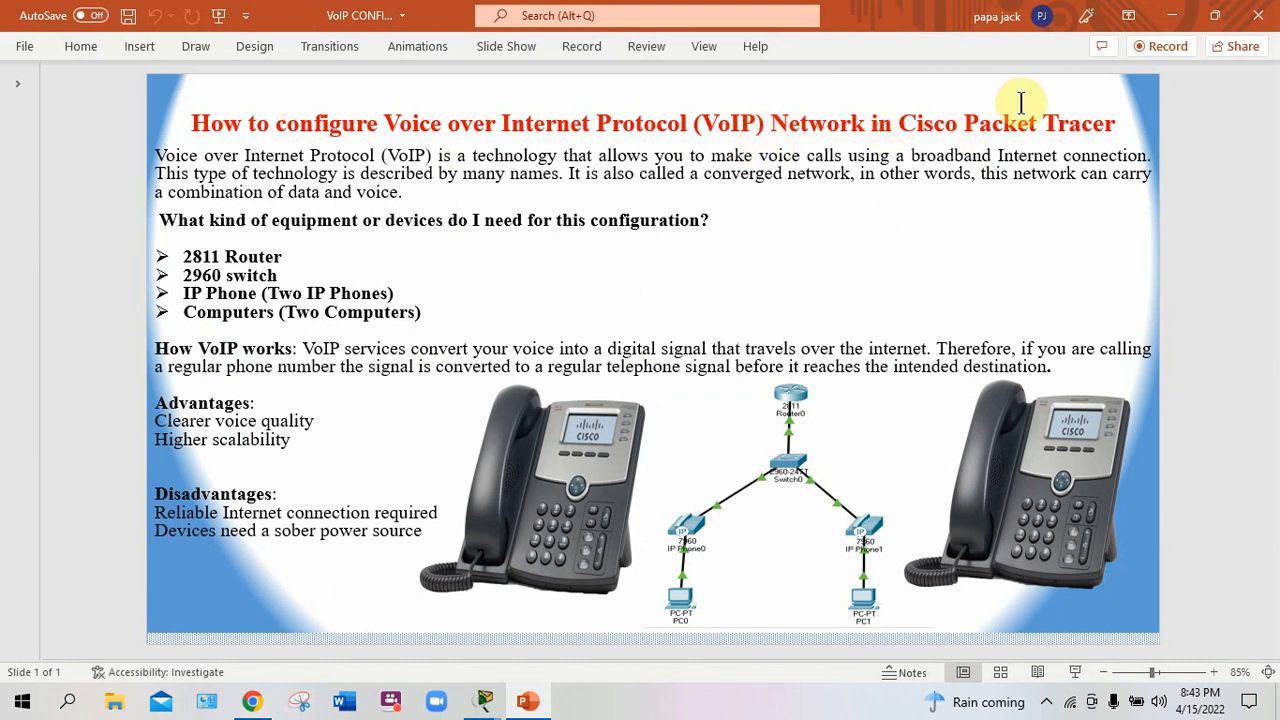
click(1175, 20)
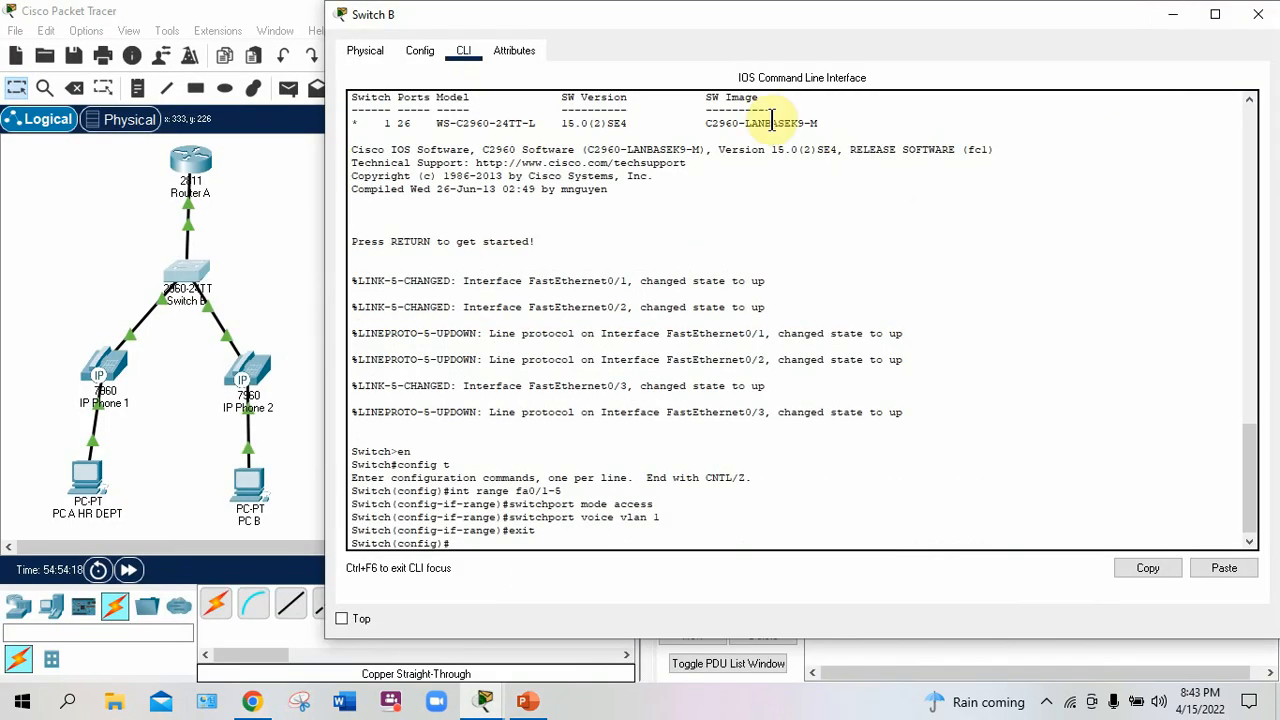
Step: Minimize Switch B's window and open the graphical phone views of IP Phone 1 and IP Phone 2
click(1173, 18)
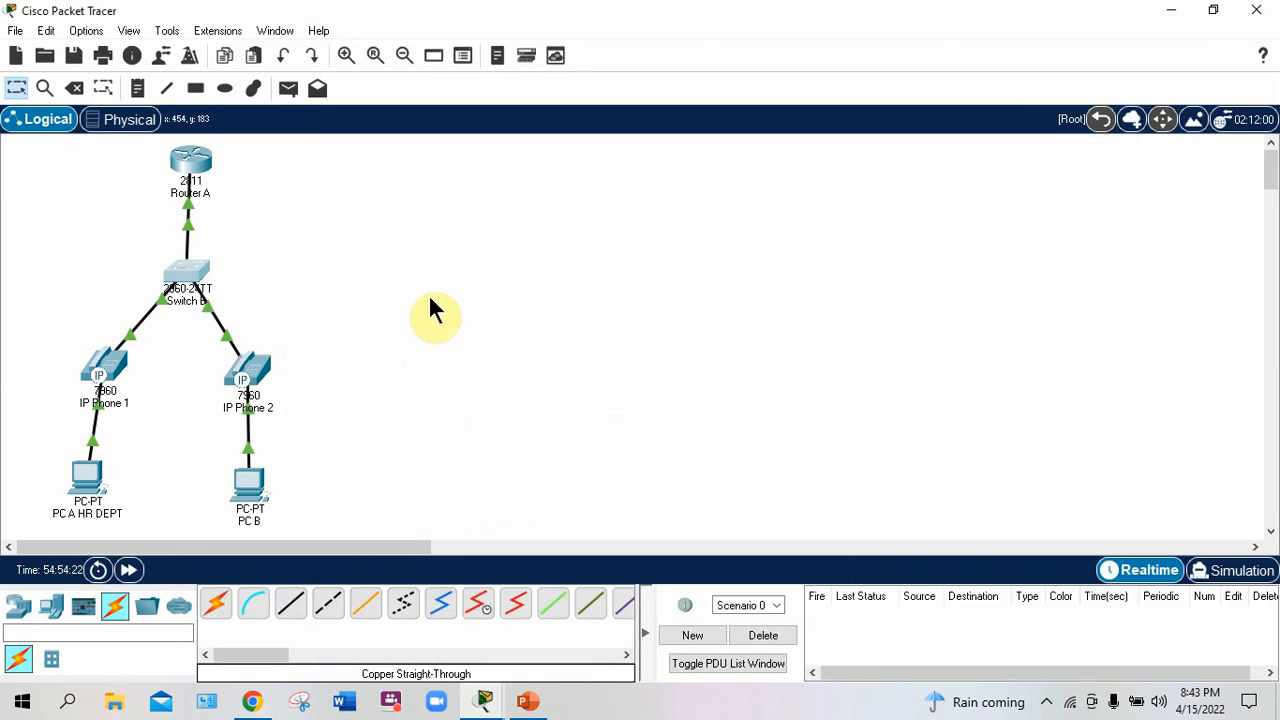
click(110, 368)
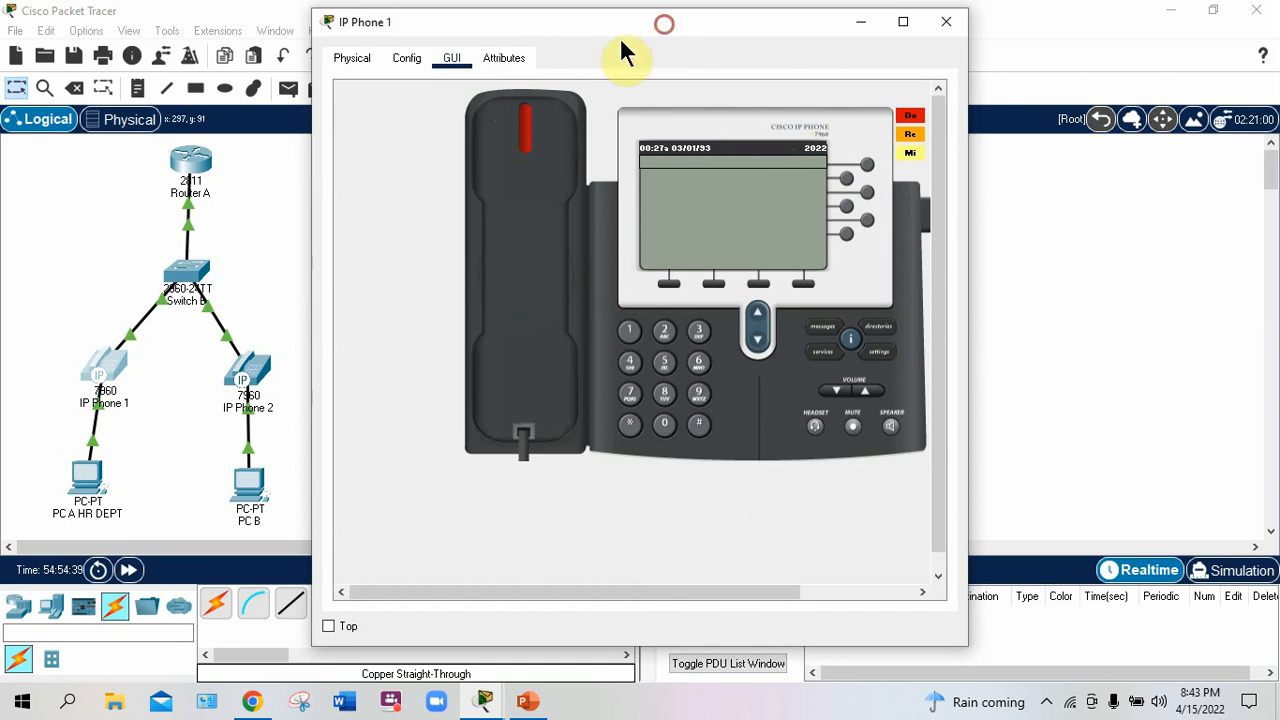
drag(663, 22, 894, 63)
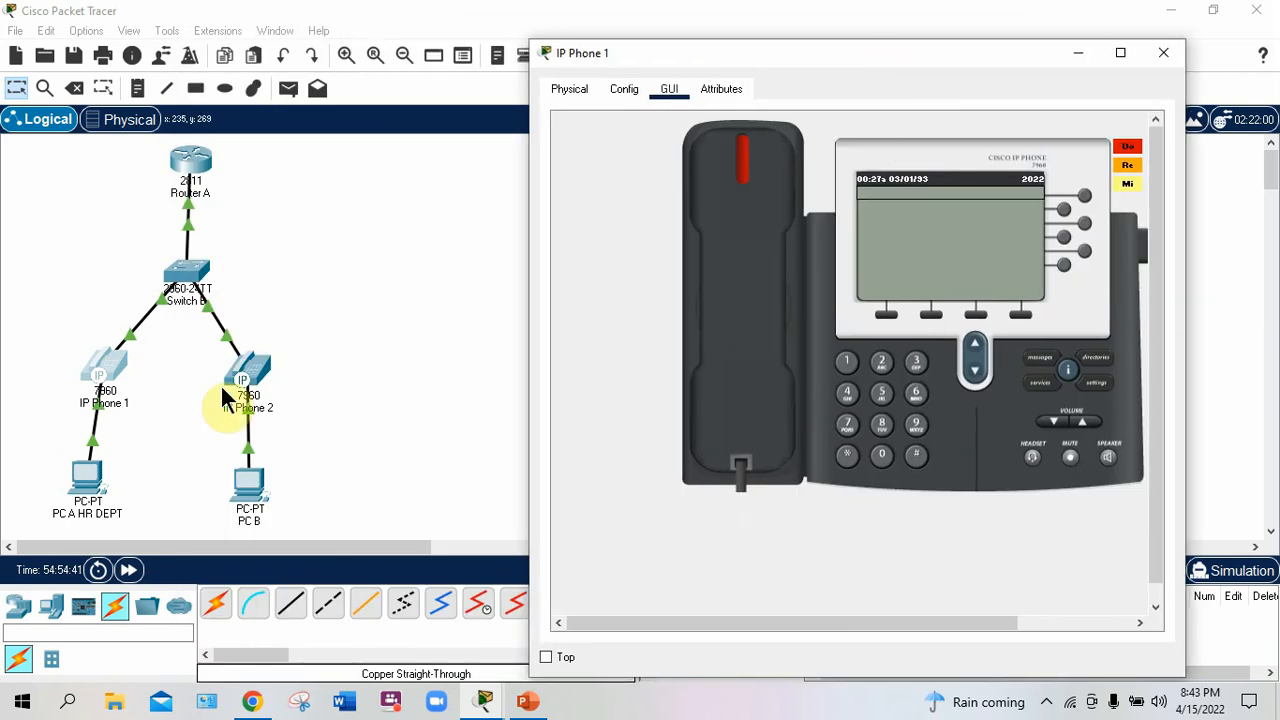
click(268, 376)
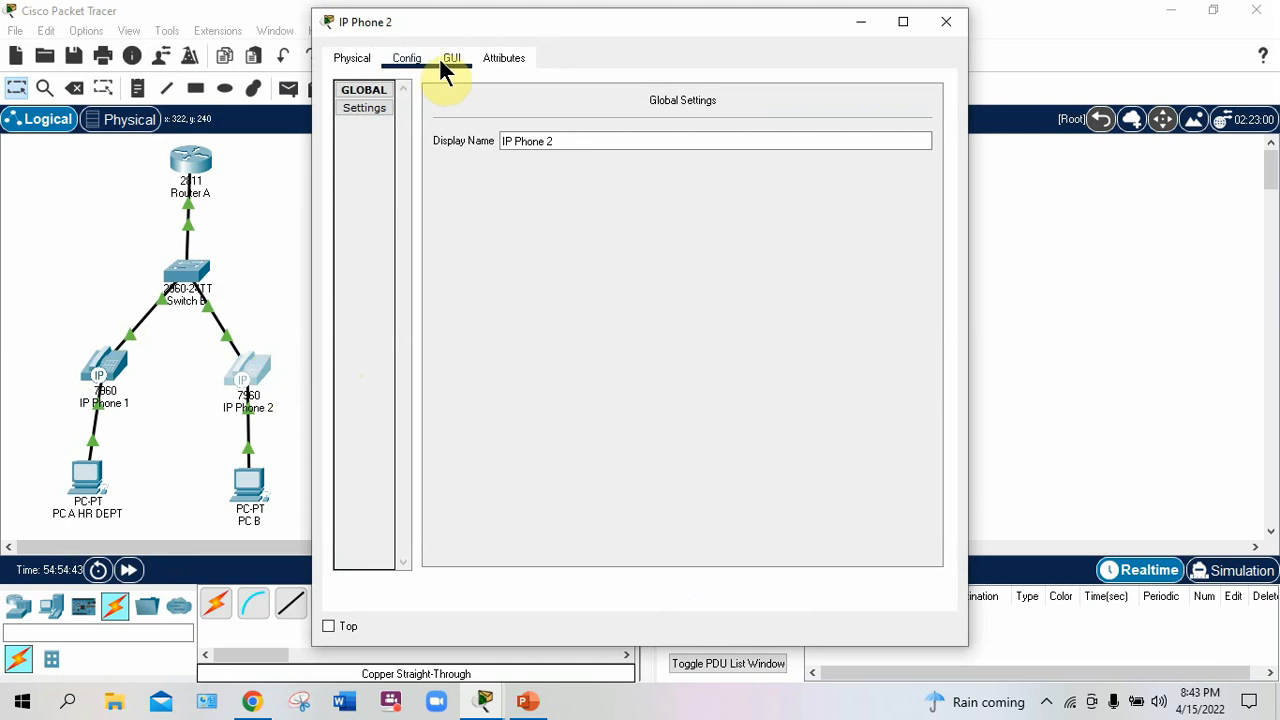
click(450, 58)
drag(703, 37, 1012, 15)
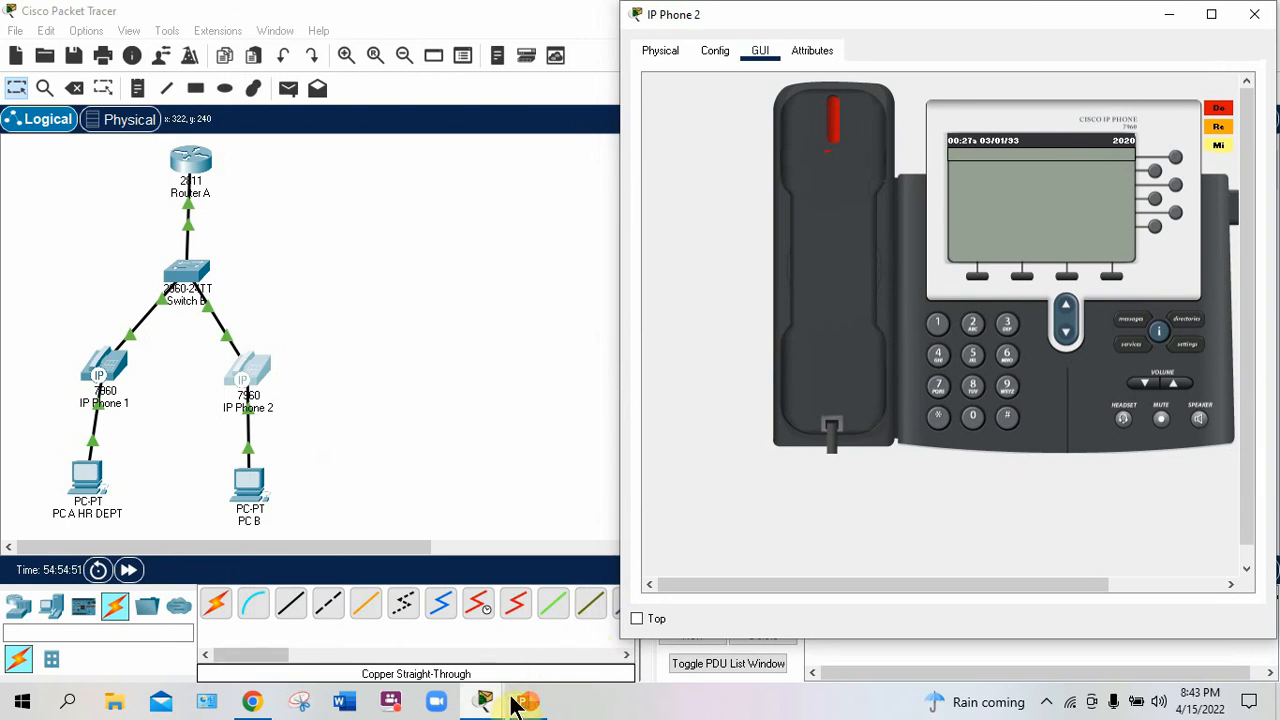
Step: Bring IP Phone 1's window back and arrange both phone windows side by side, with IP Phone 1 before IP Phone 2
mouse_move(493, 708)
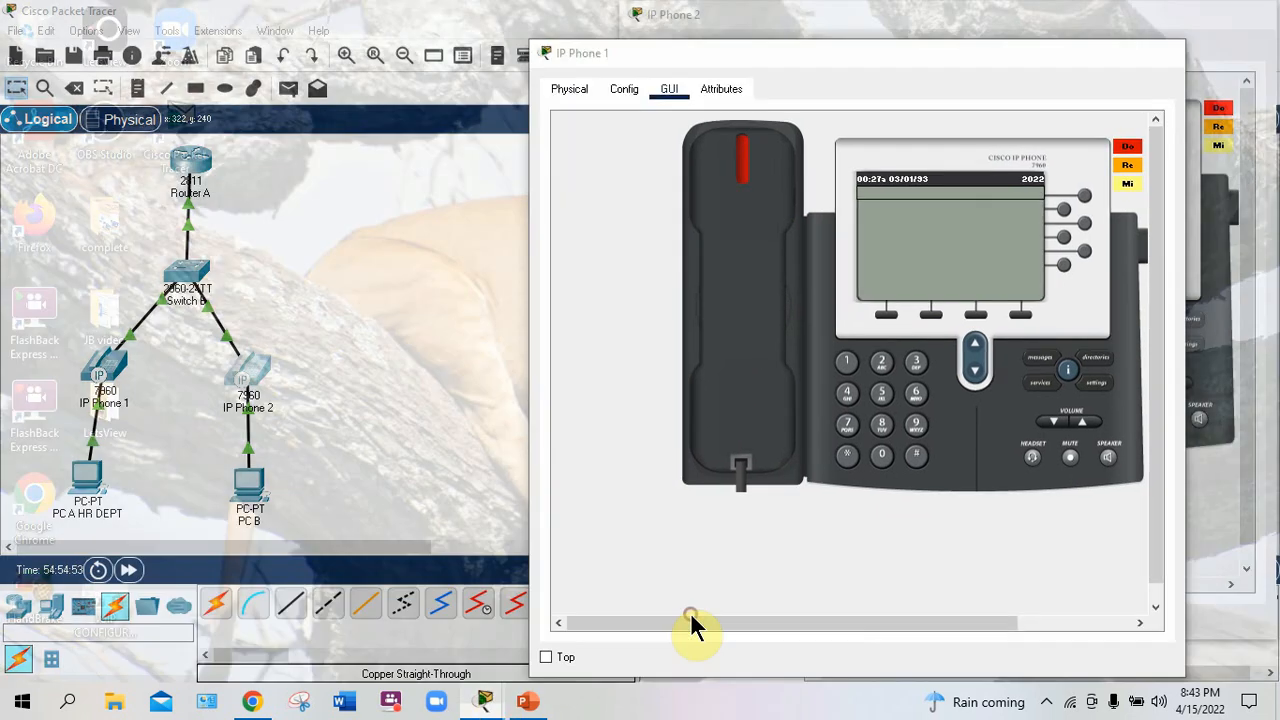
click(690, 614)
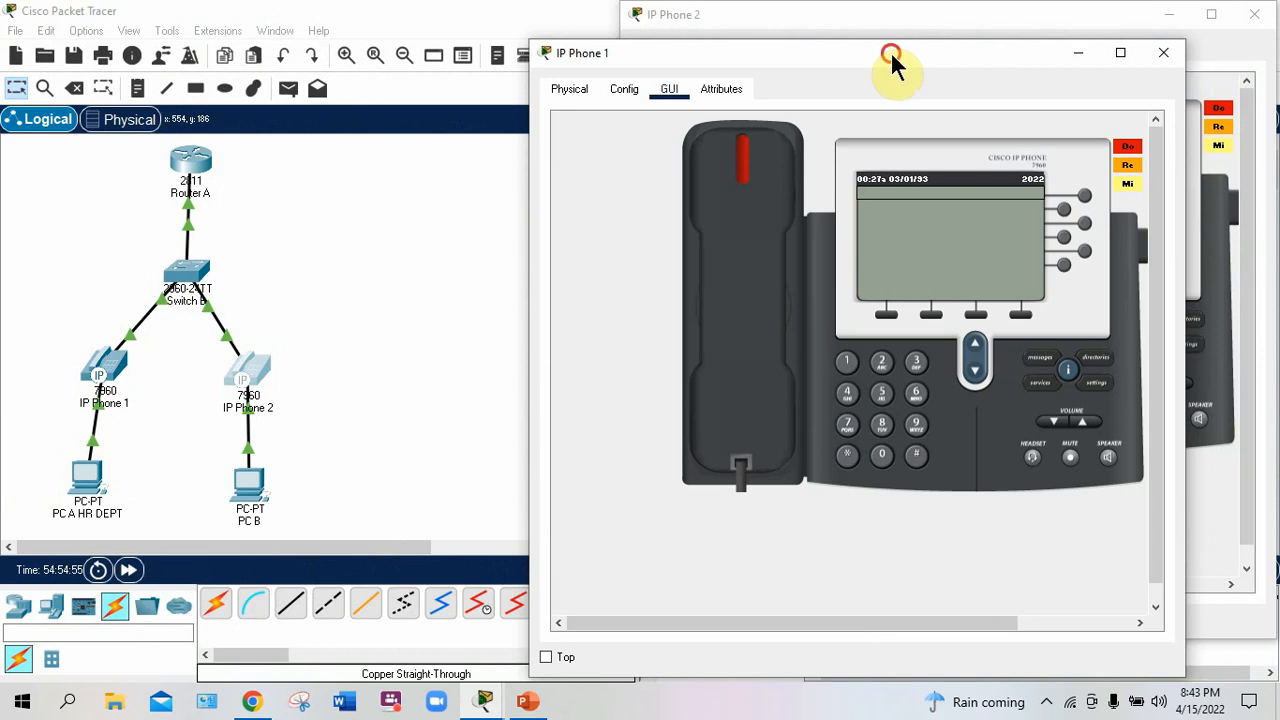
drag(894, 63, 366, 32)
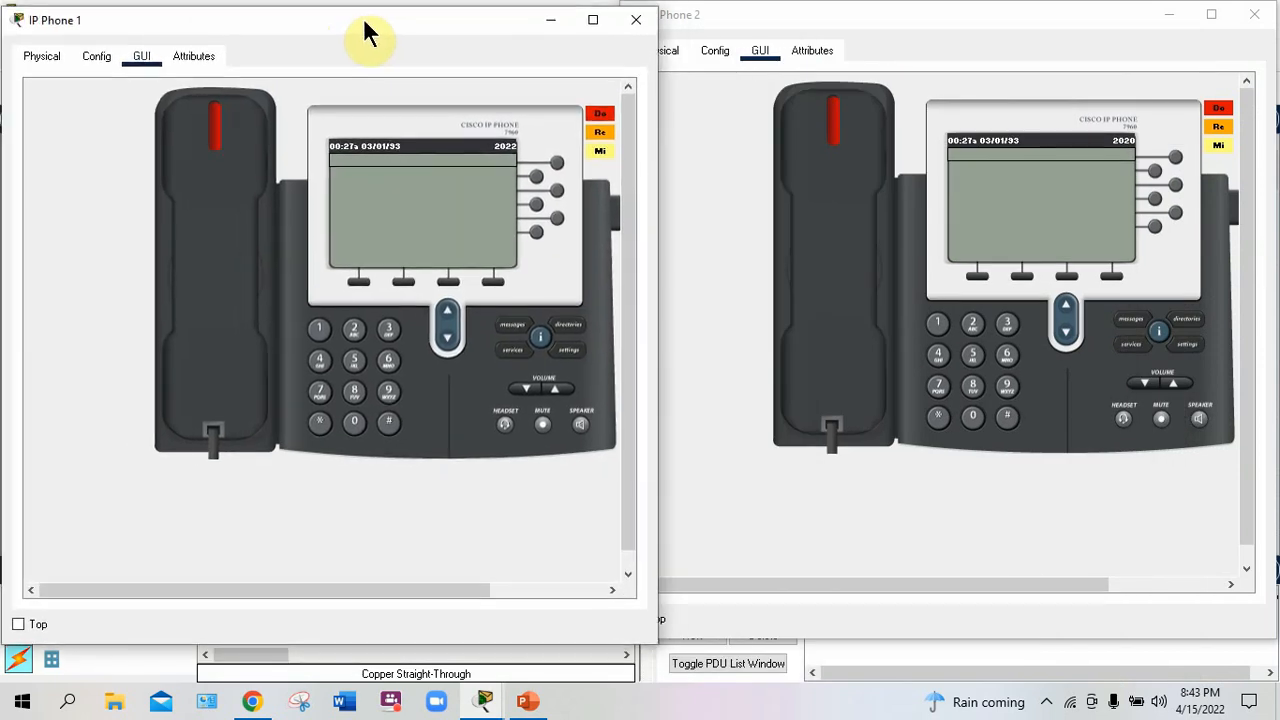
click(968, 5)
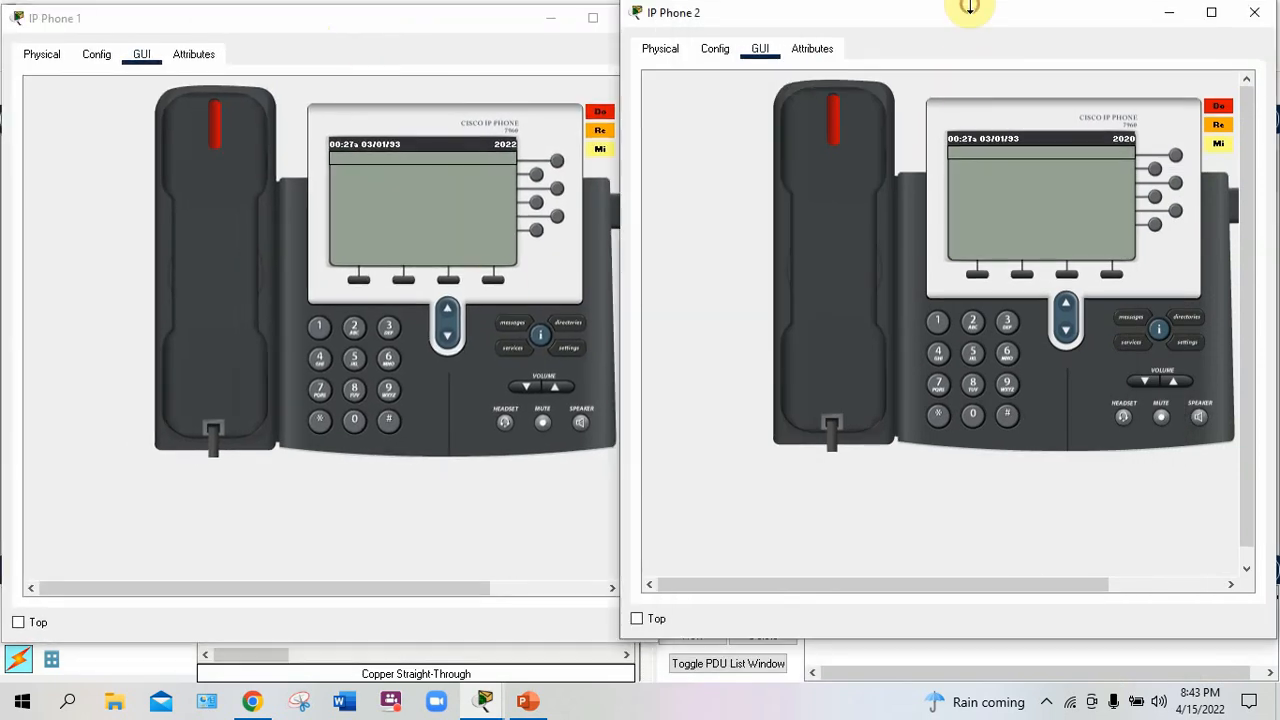
drag(968, 11, 993, 14)
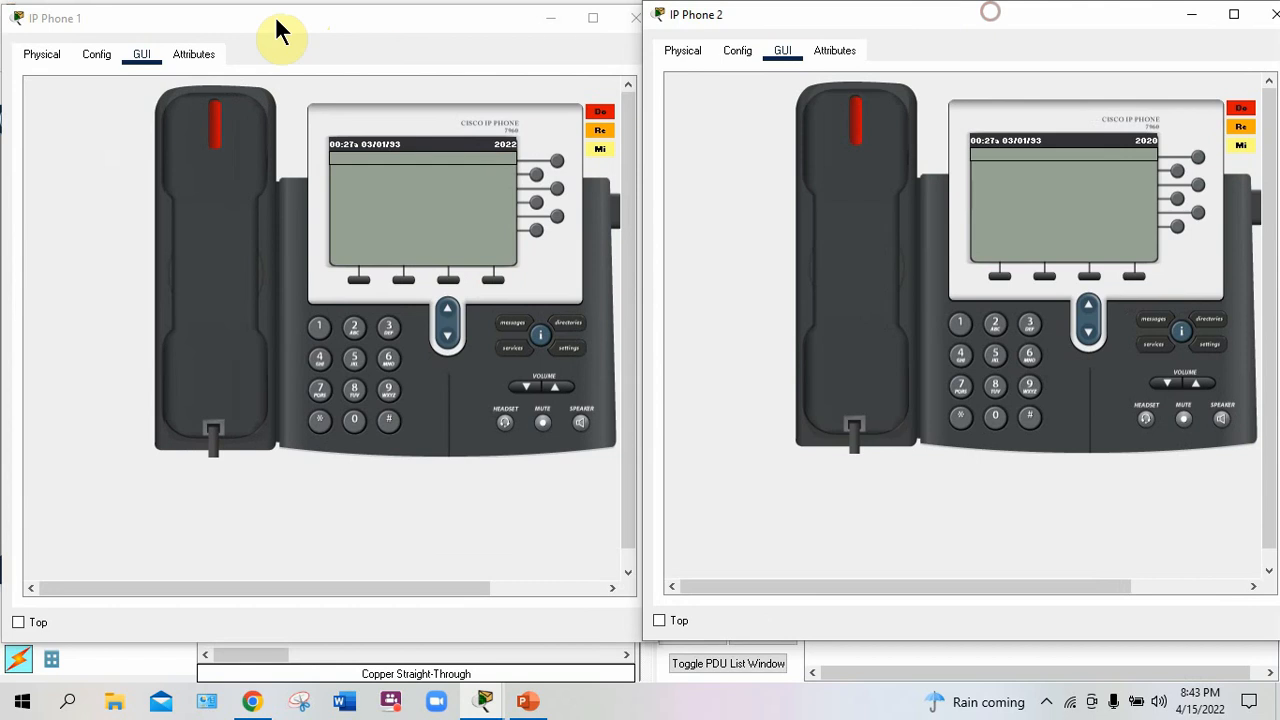
click(212, 26)
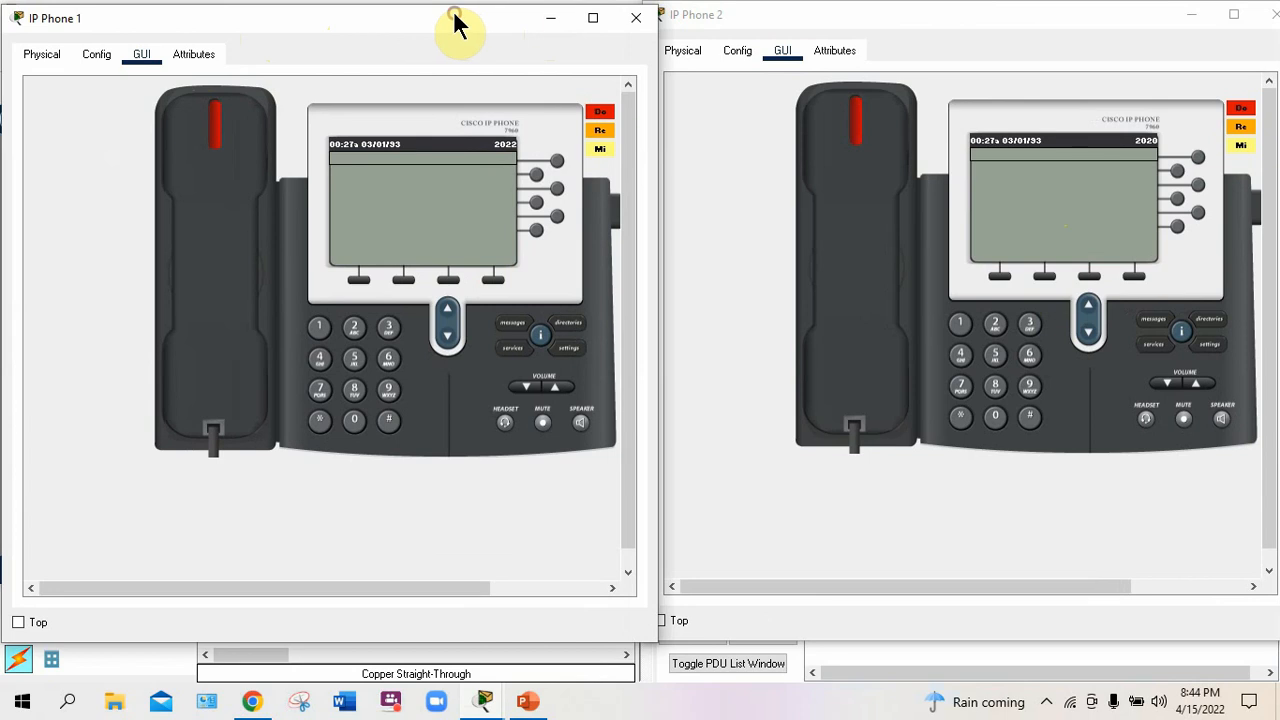
drag(451, 12, 441, 13)
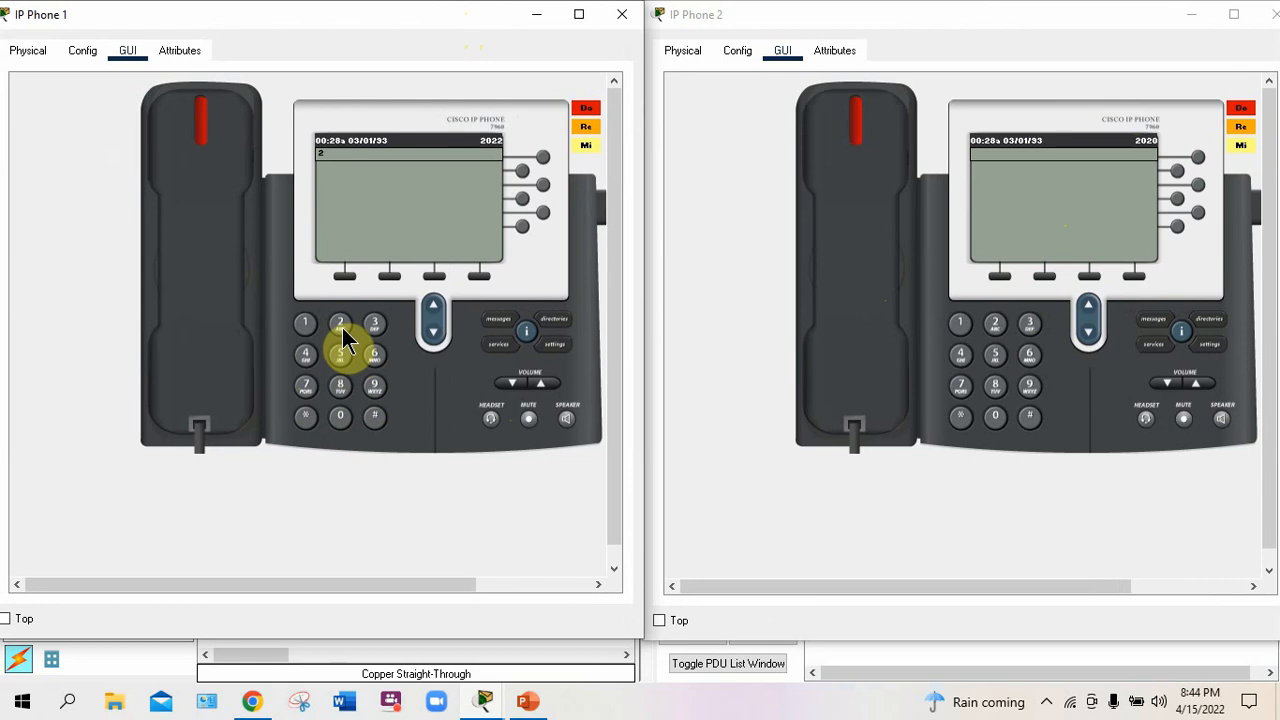
Step: Place a test call from IP Phone 1 to 2020, answer it on IP Phone 2, and hang up both handsets
click(338, 416)
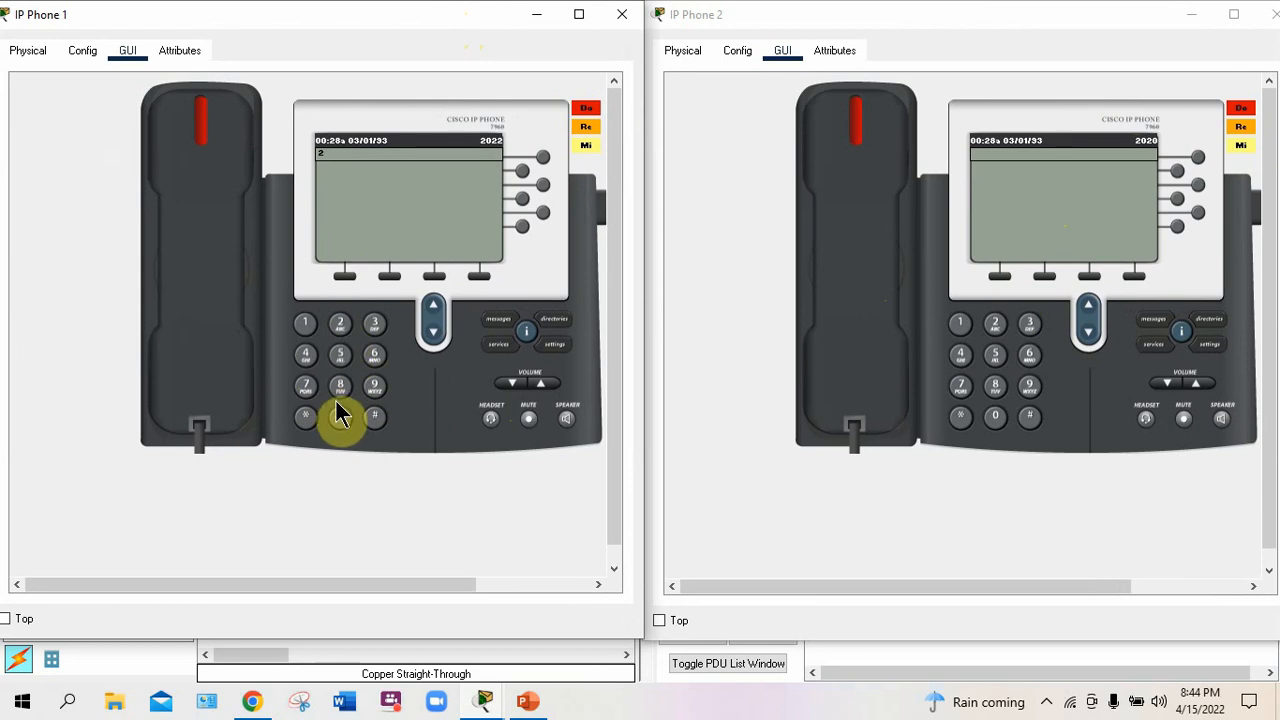
click(338, 325)
click(216, 130)
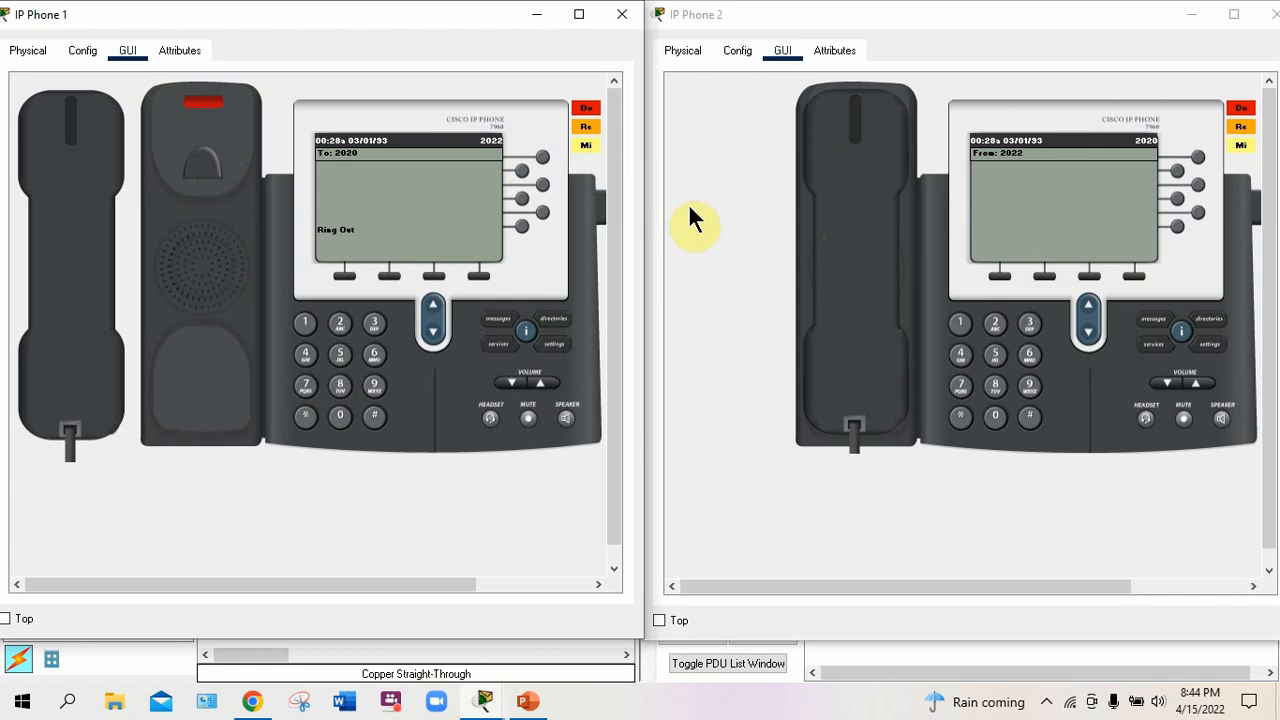
click(876, 178)
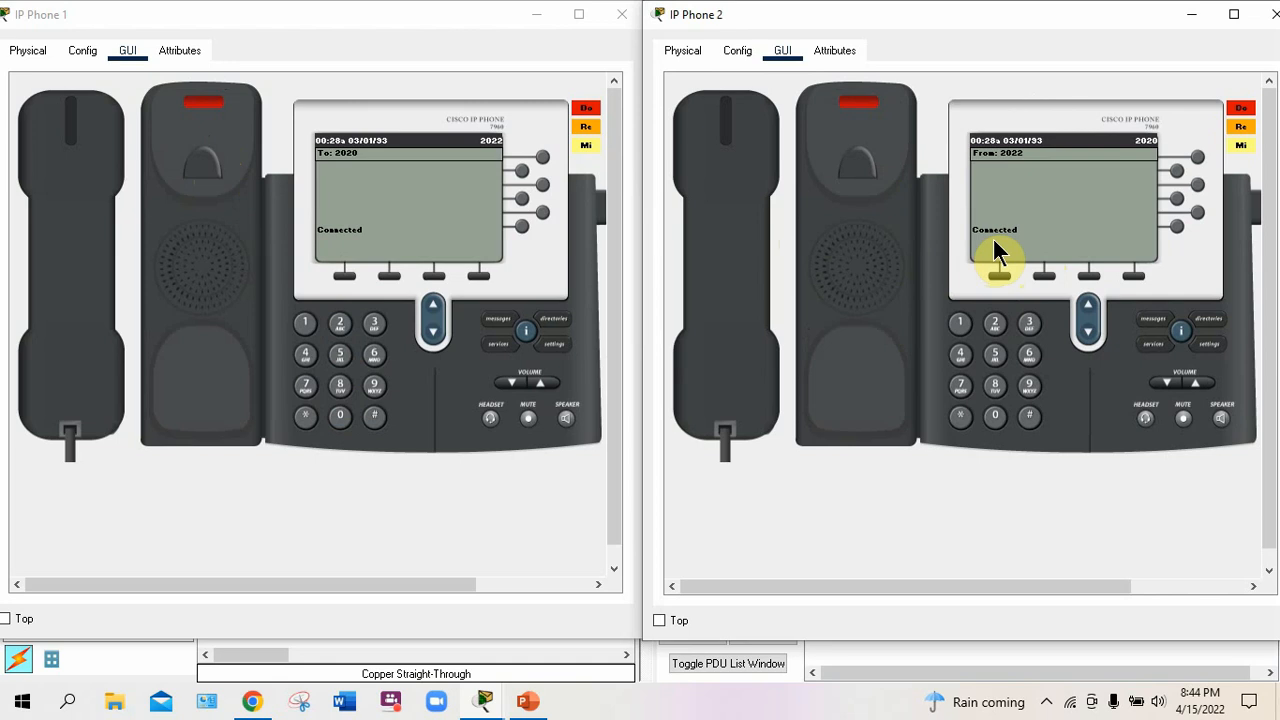
click(85, 140)
click(751, 158)
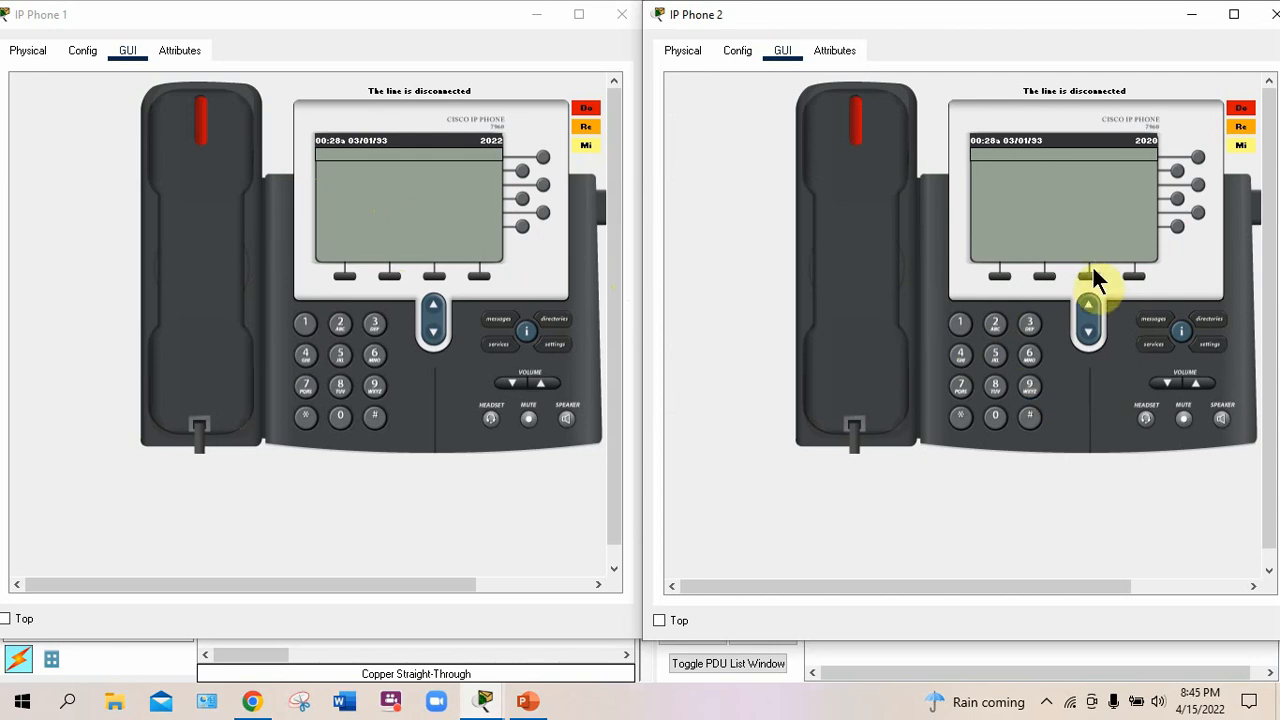
Step: Dial 2022 from IP Phone 2, lift its handset, and answer the call on IP Phone 1
click(995, 322)
click(995, 415)
click(997, 322)
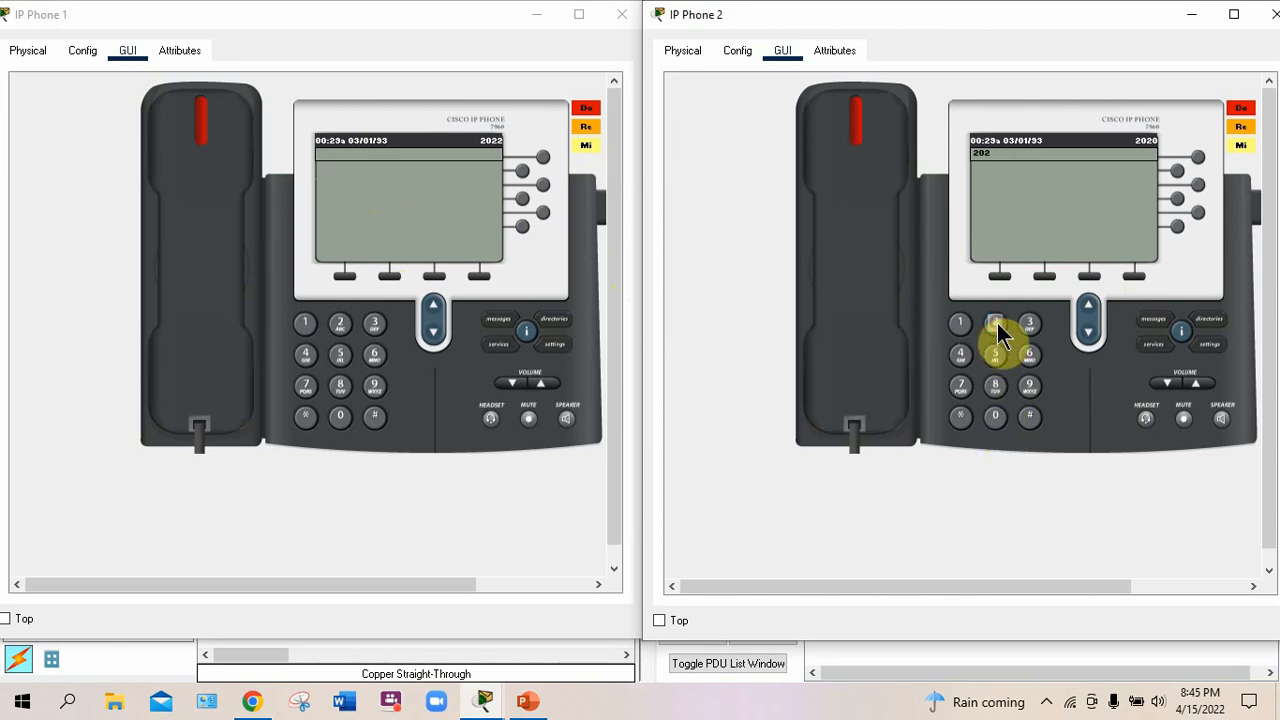
click(997, 322)
click(871, 196)
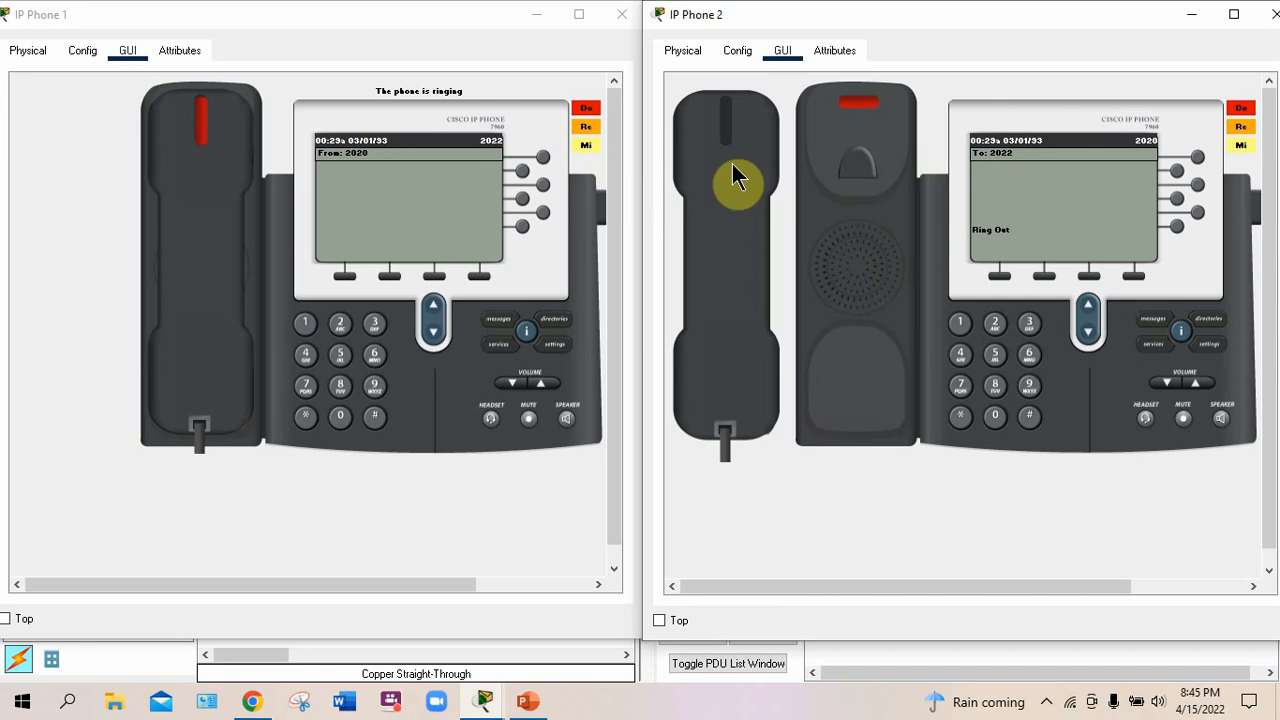
click(205, 185)
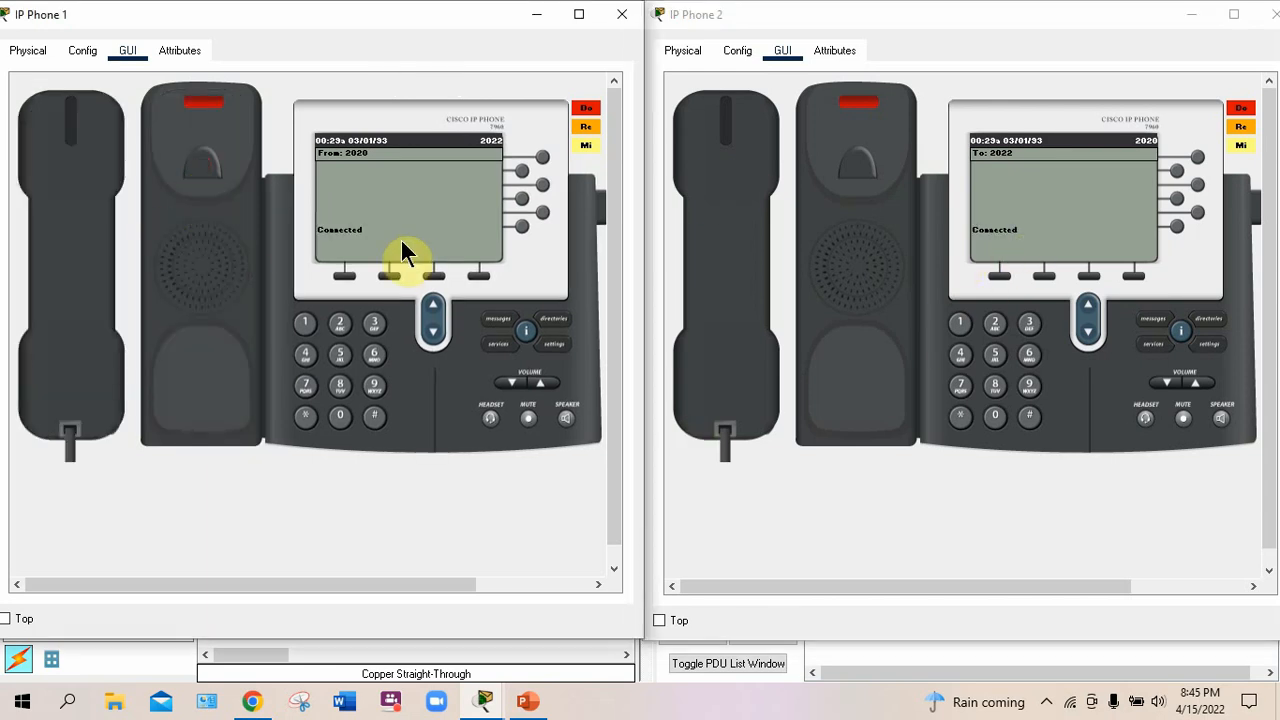
Step: Glance at the VoIP slide in PowerPoint, return to the phones, and hang up both handsets to end the call
click(530, 703)
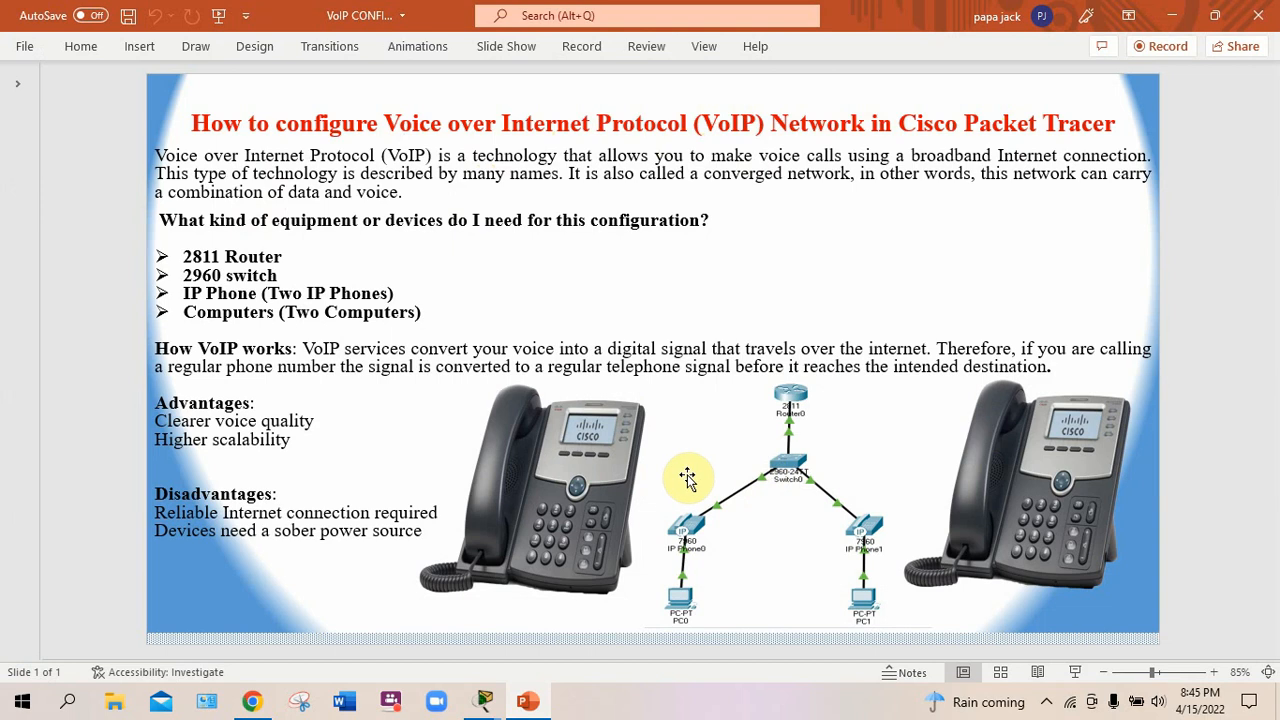
click(1173, 18)
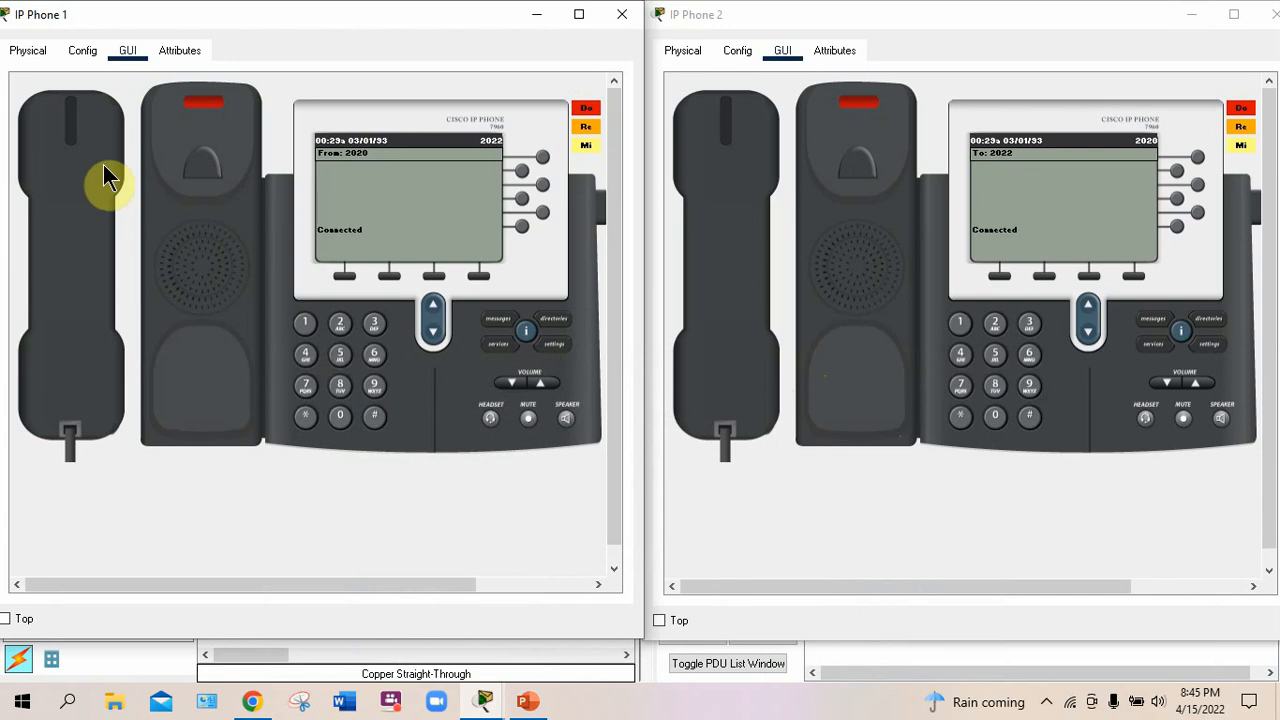
click(75, 143)
click(712, 136)
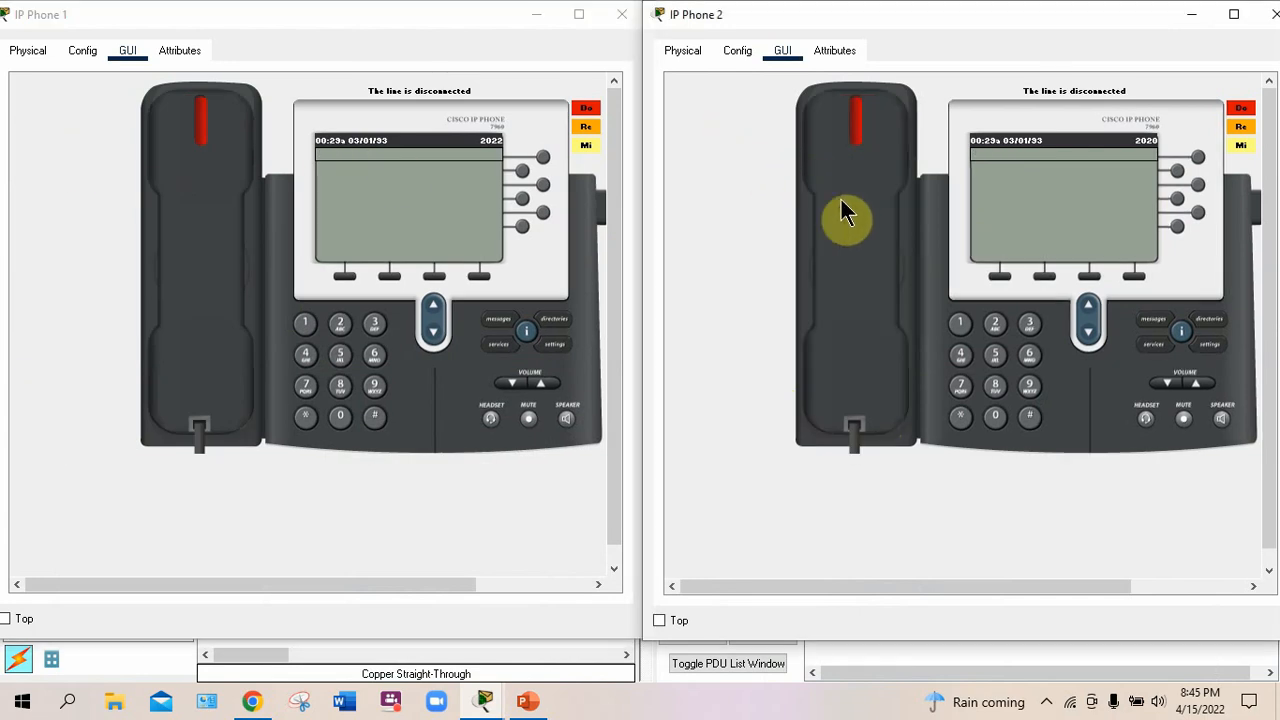
click(527, 701)
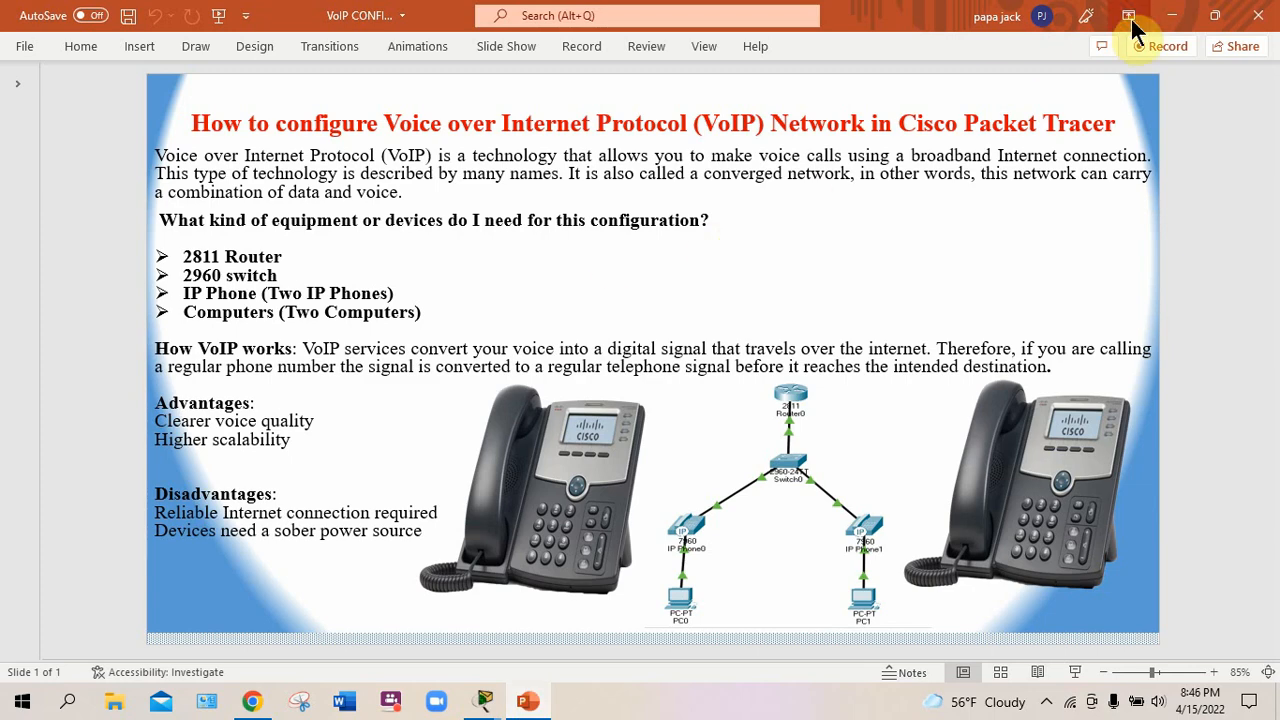
click(1174, 17)
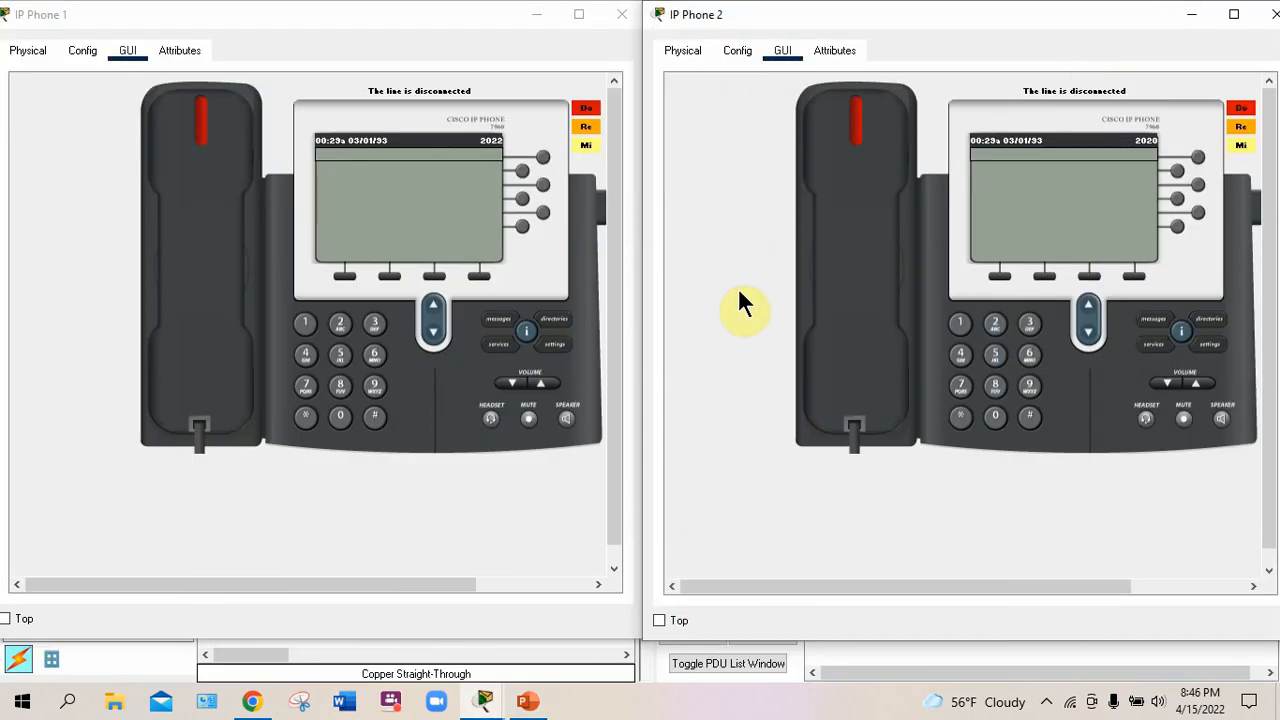